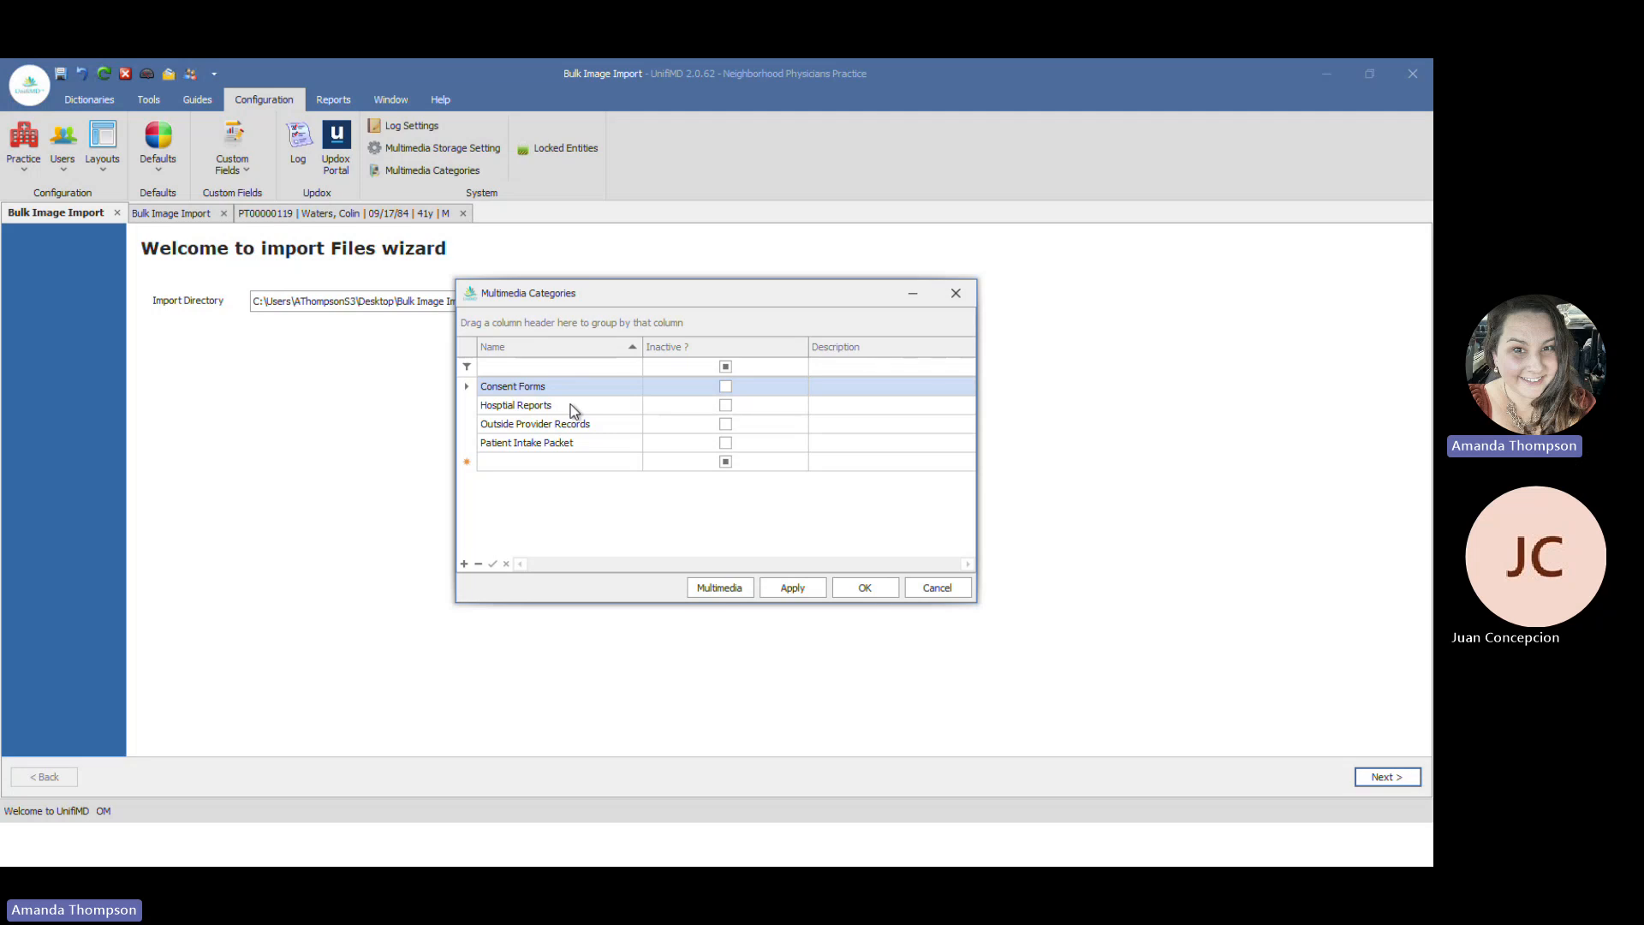
- Add a multimedia category named Imaging Studies and save the category list
{"action": "left_click", "coordinate": [534, 462]}
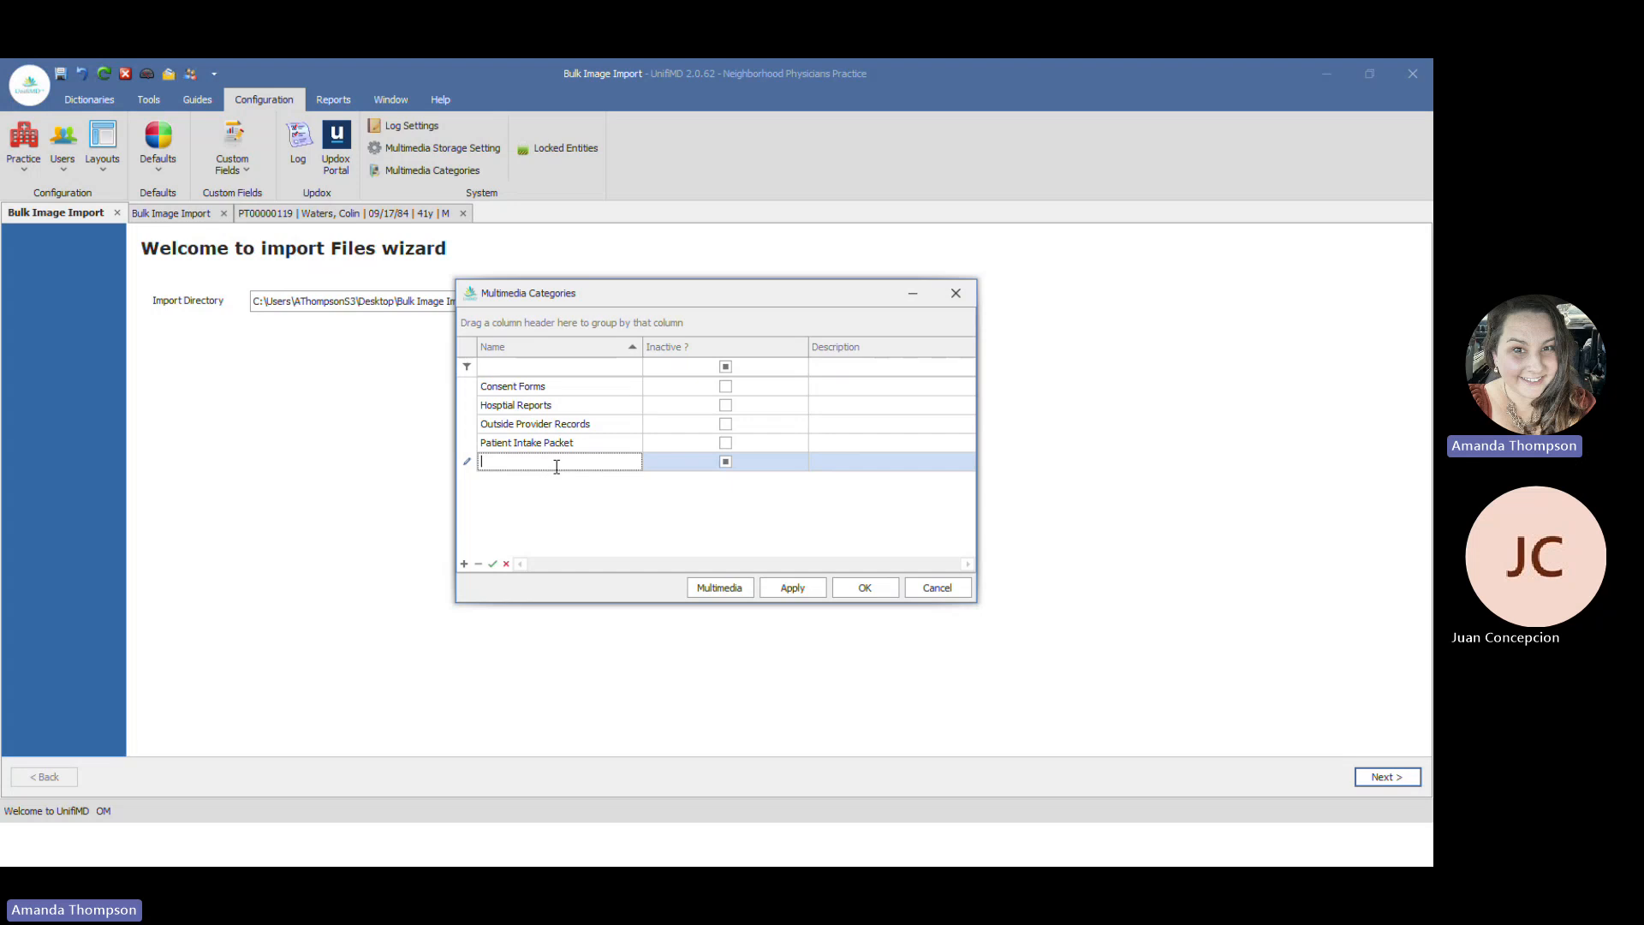
{"action": "type", "text": "Ima"}
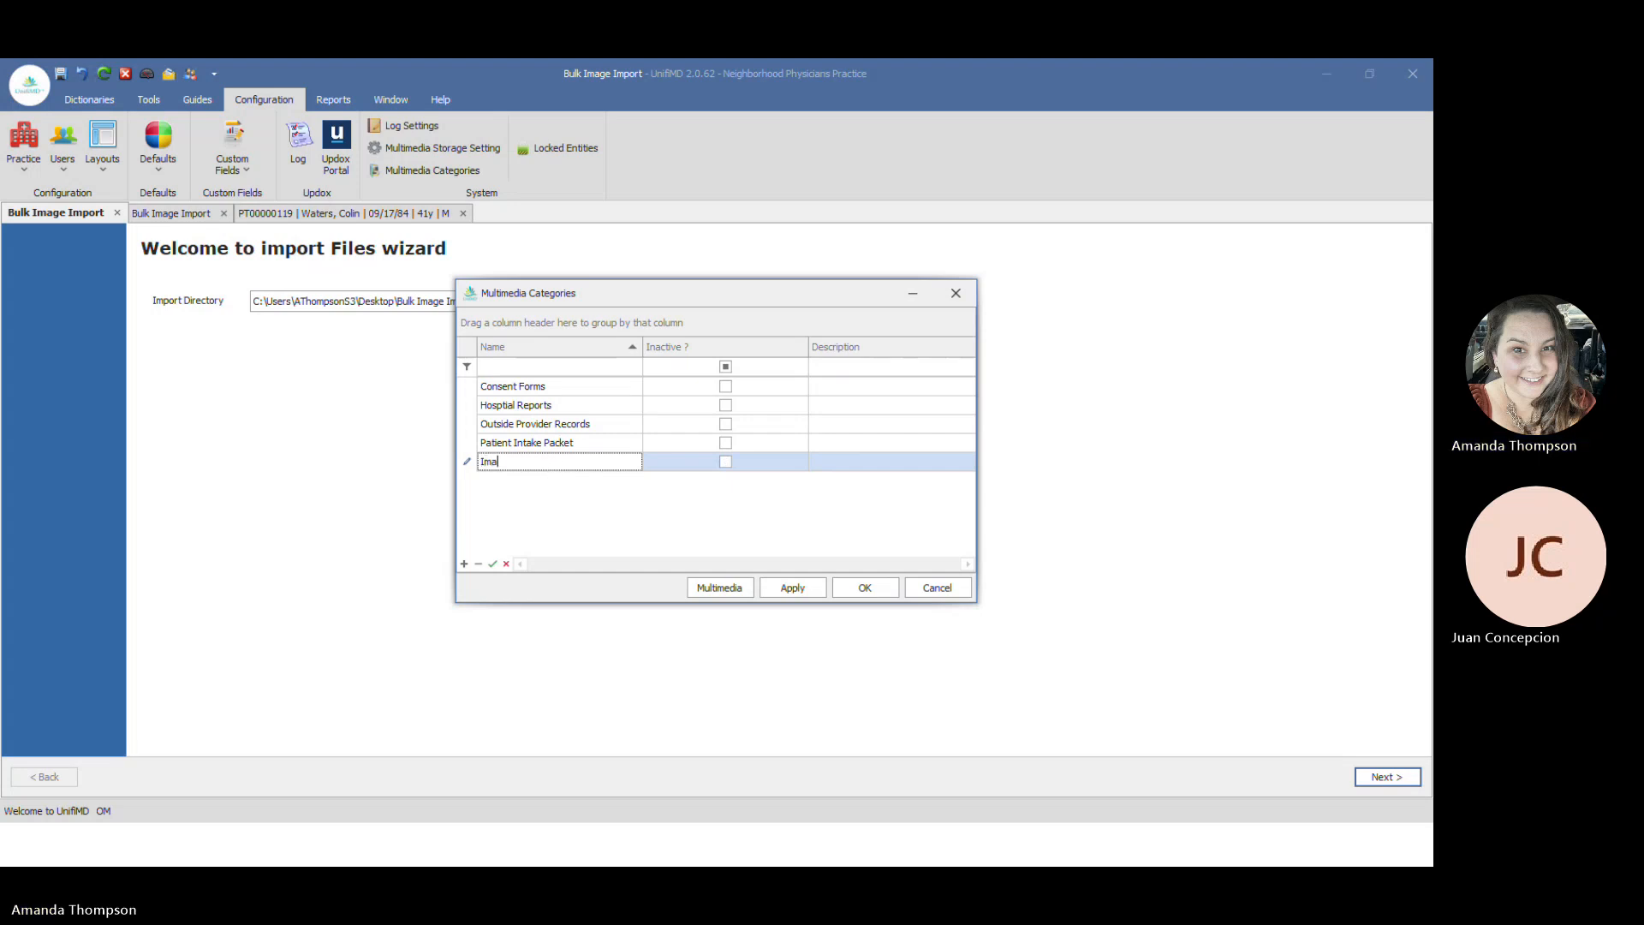
{"action": "type", "text": "ging Studies"}
{"action": "key", "text": "Return"}
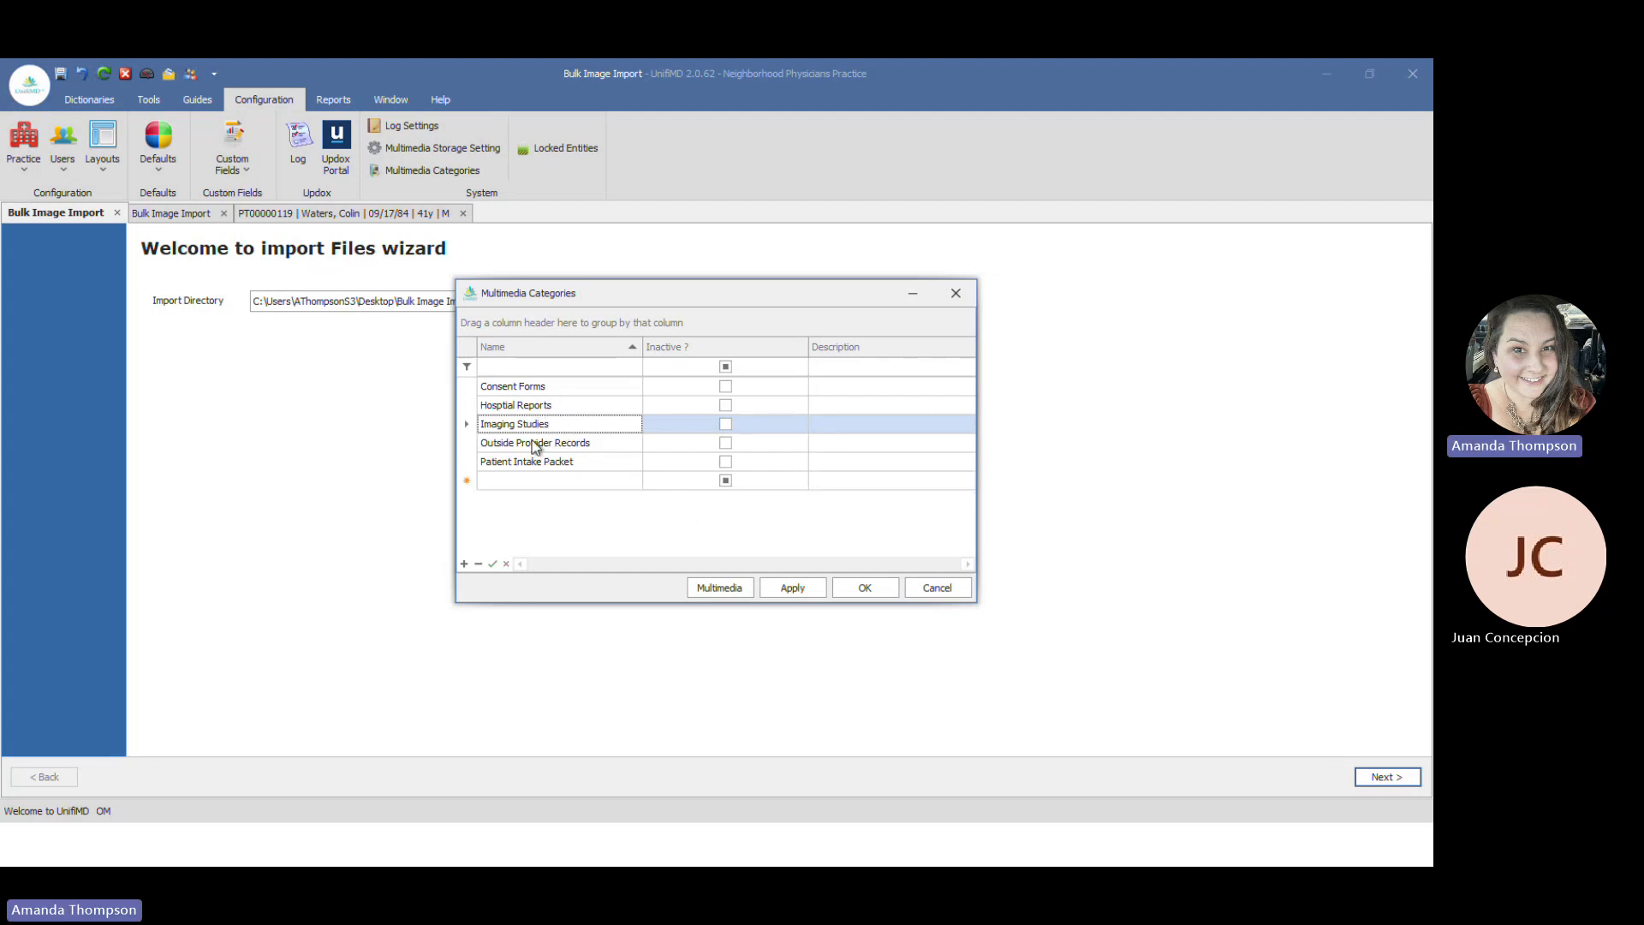
{"action": "left_click", "coordinate": [581, 483]}
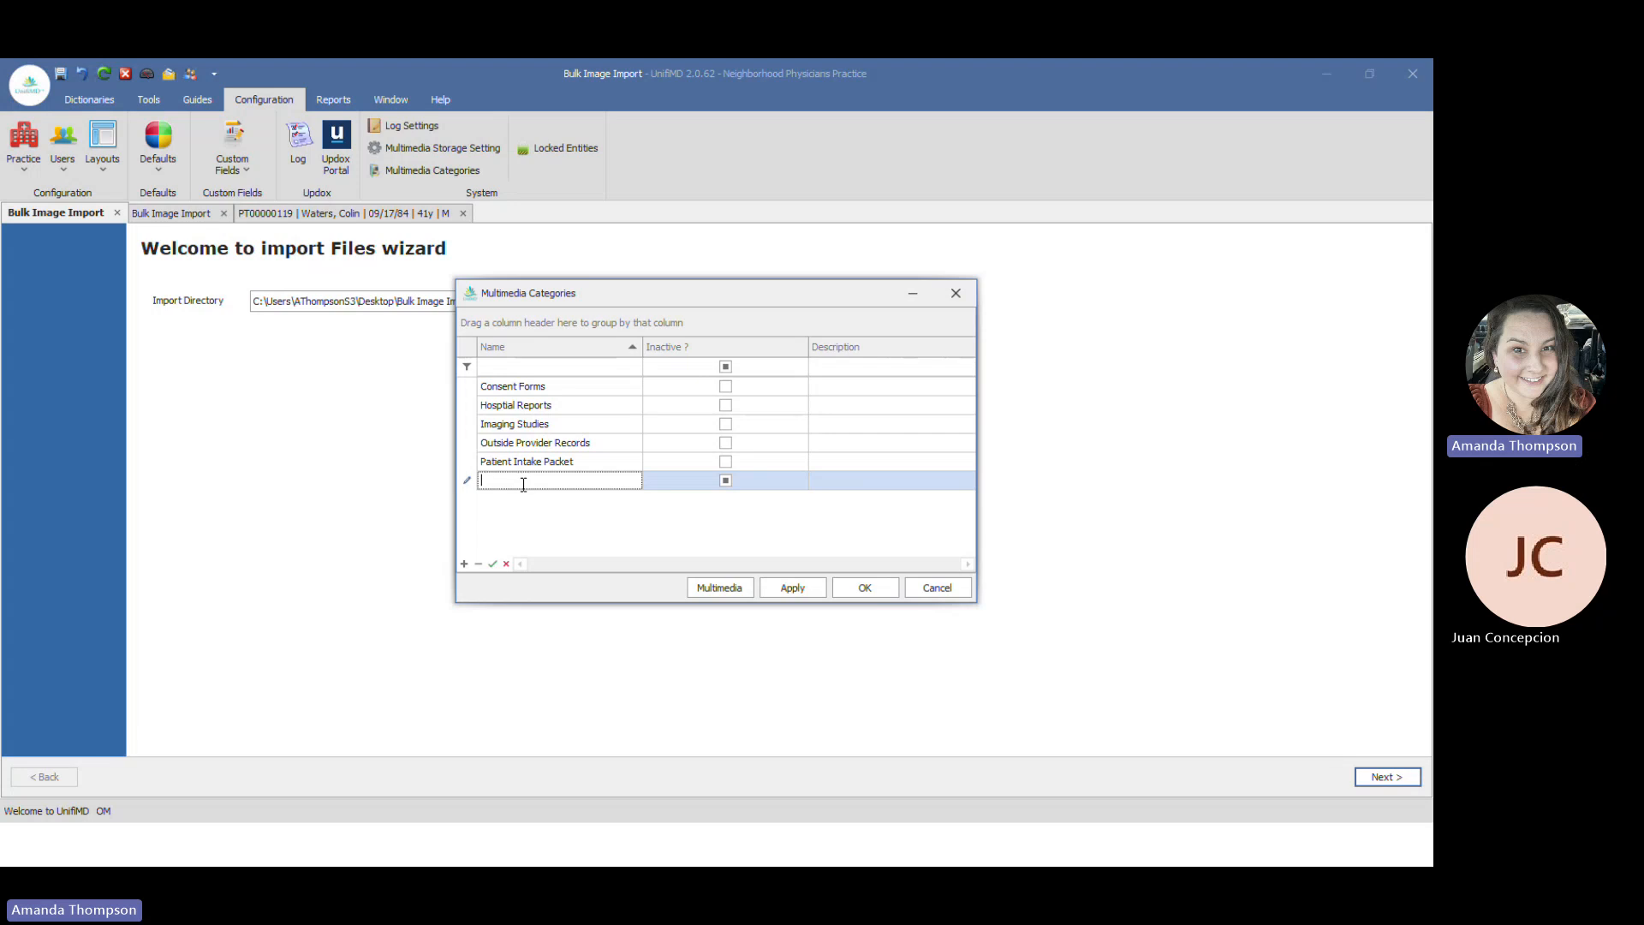
{"action": "left_click", "coordinate": [506, 564]}
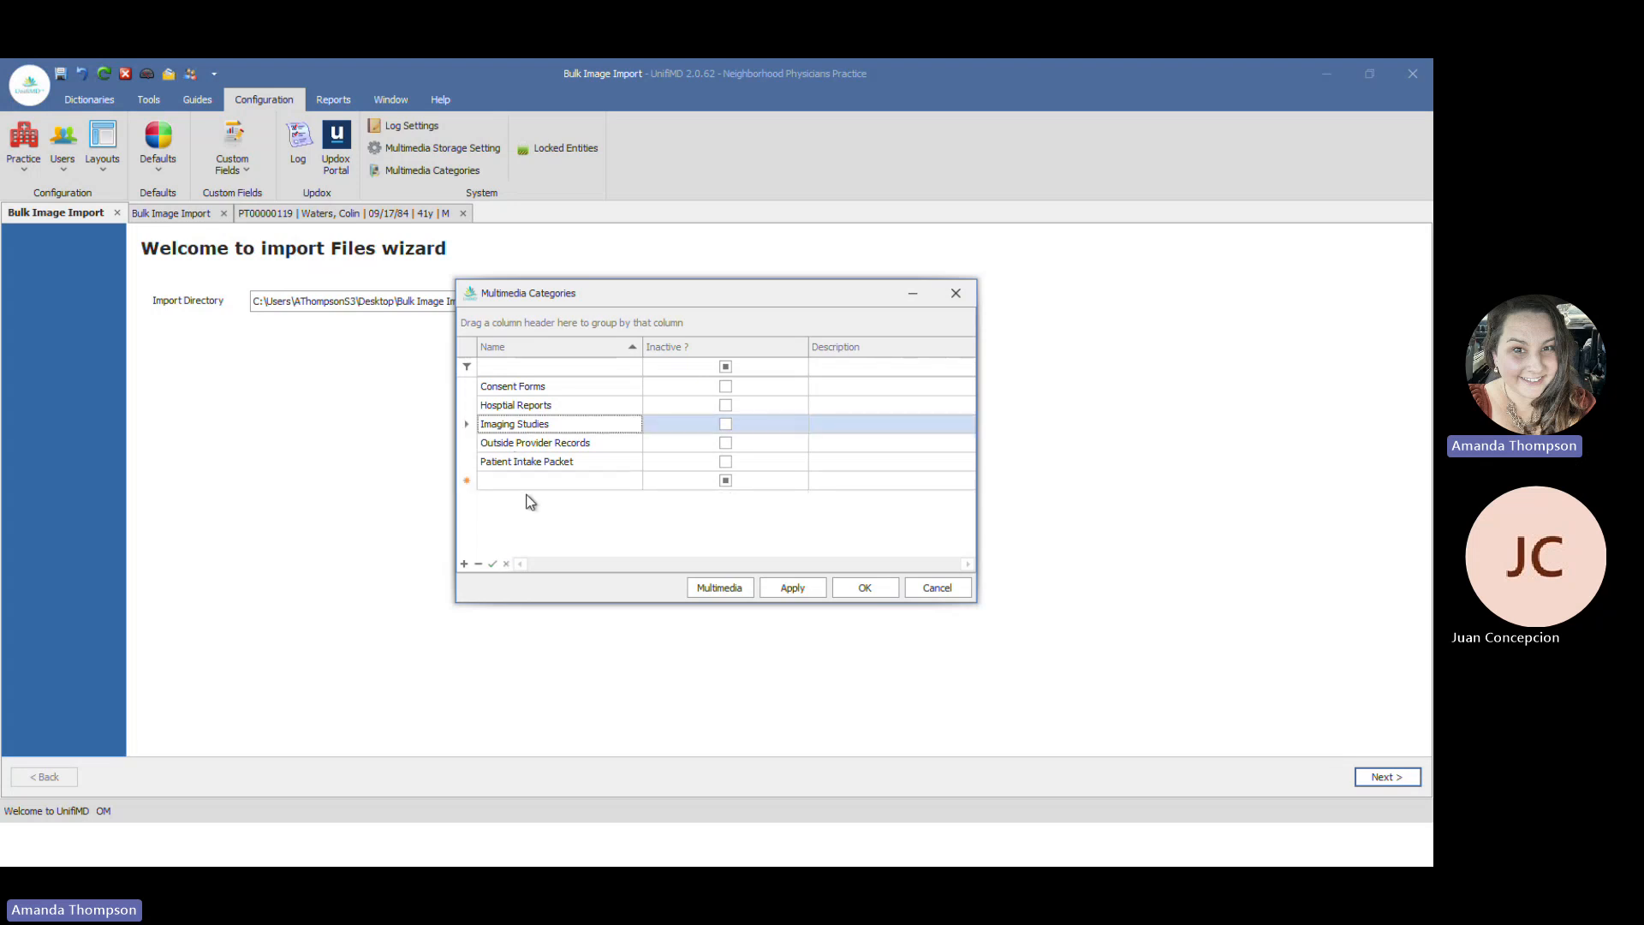
{"action": "left_click", "coordinate": [863, 589]}
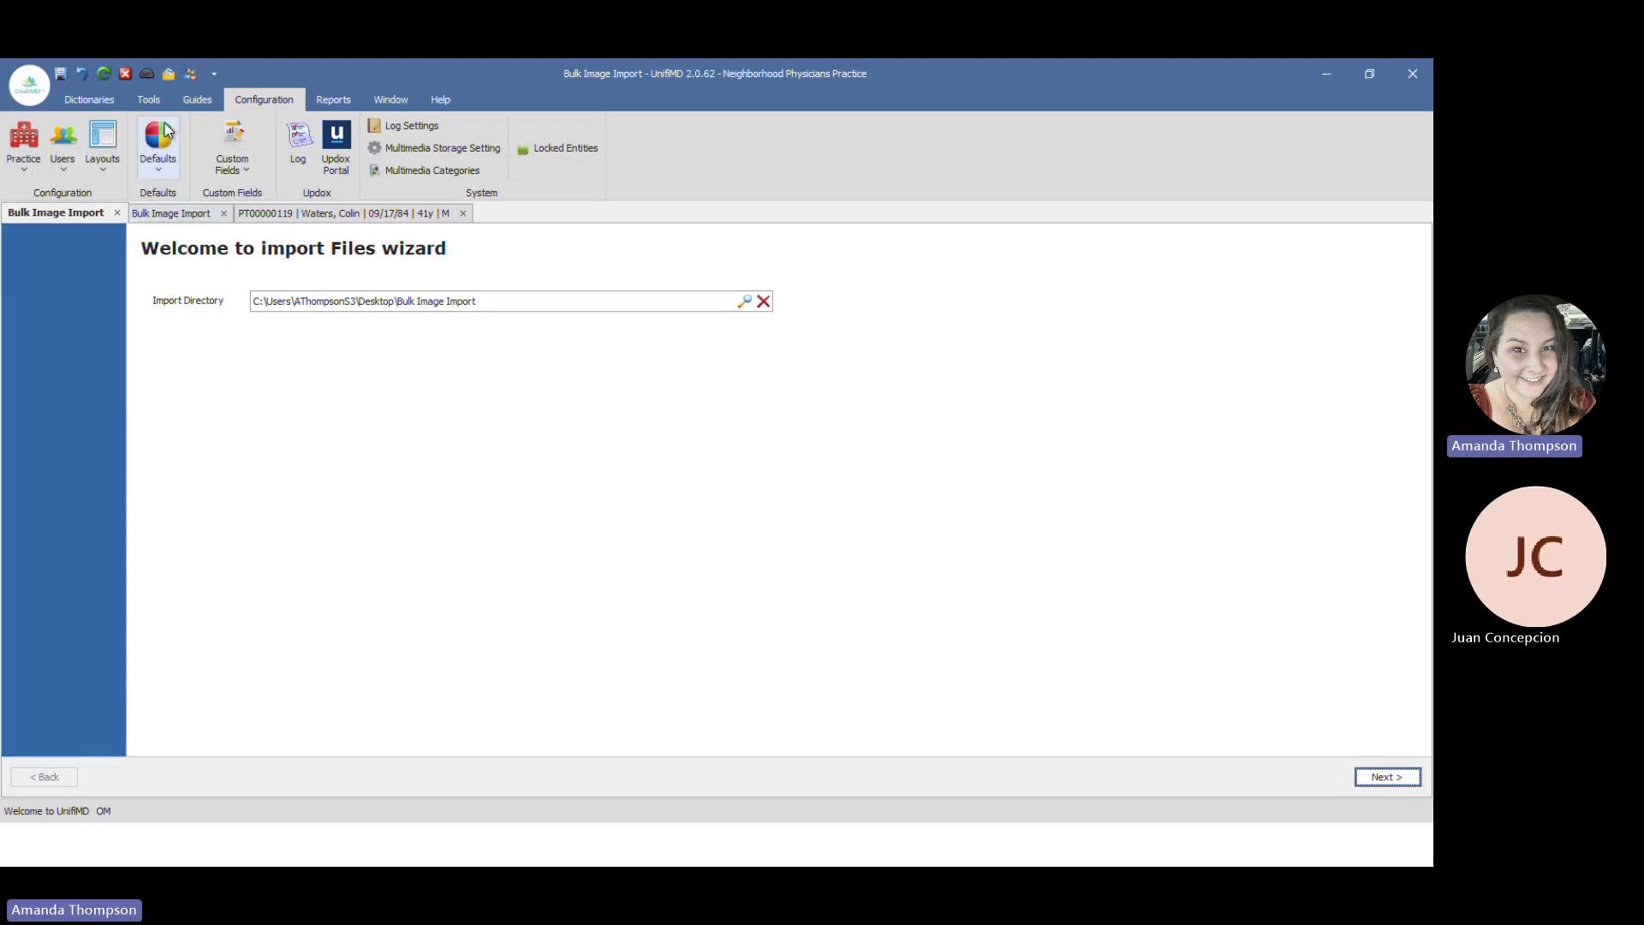
- In the other open bulk import, preview Mammogram Sample Report.pdf and delete its signature page, page 2
{"action": "left_click", "coordinate": [147, 101]}
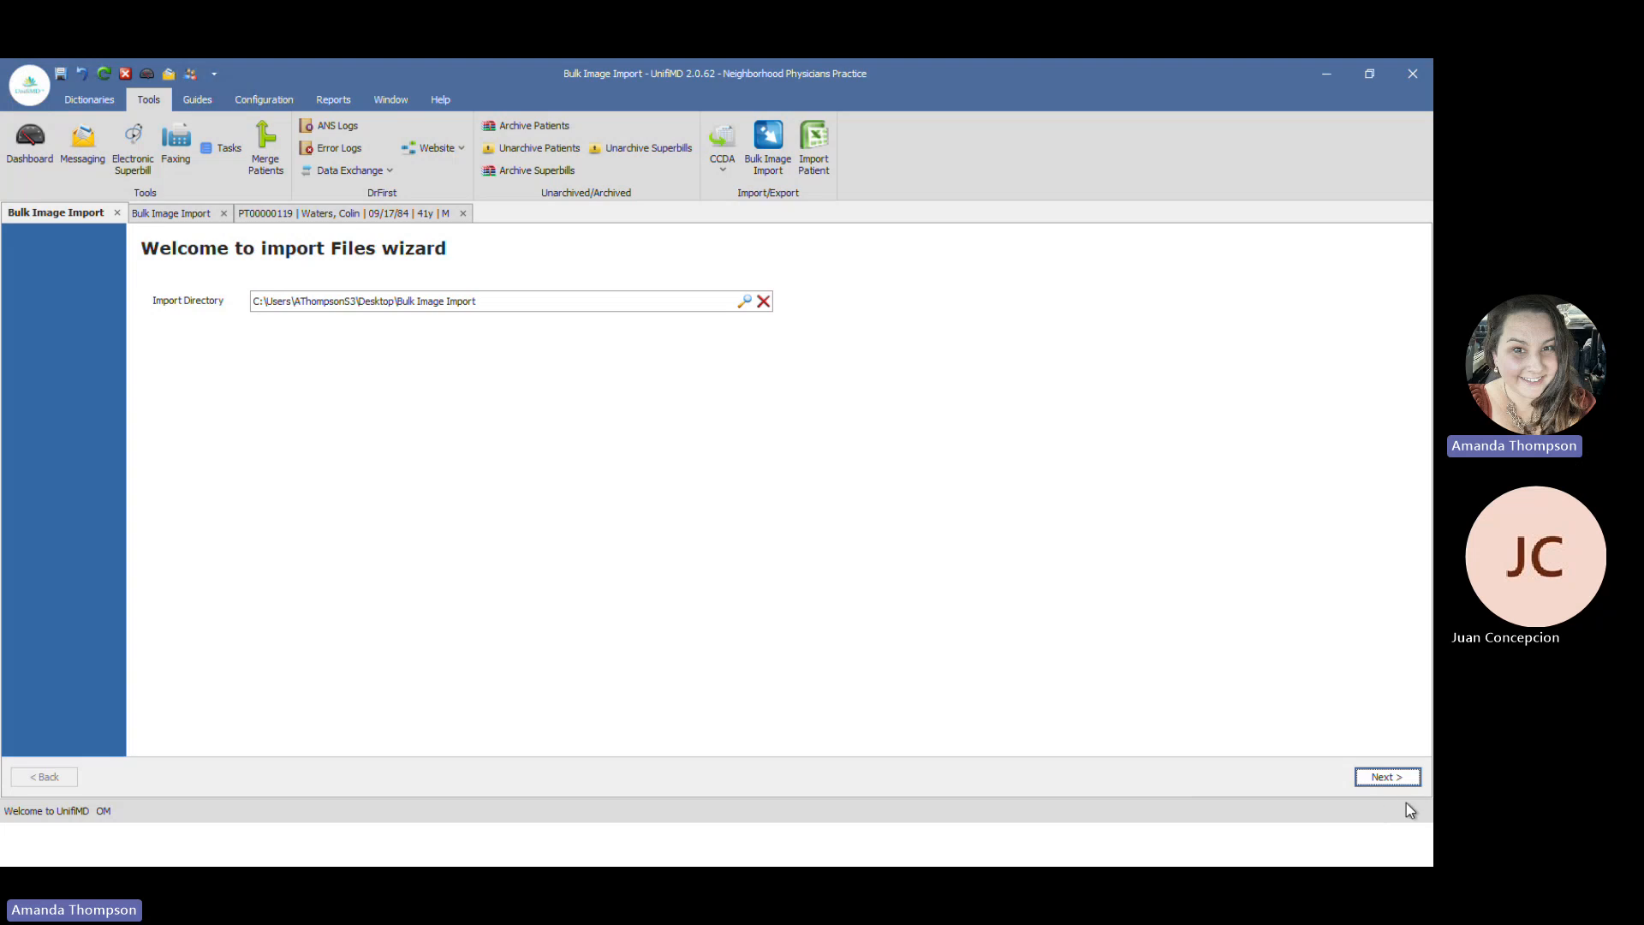
{"action": "left_click", "coordinate": [184, 216]}
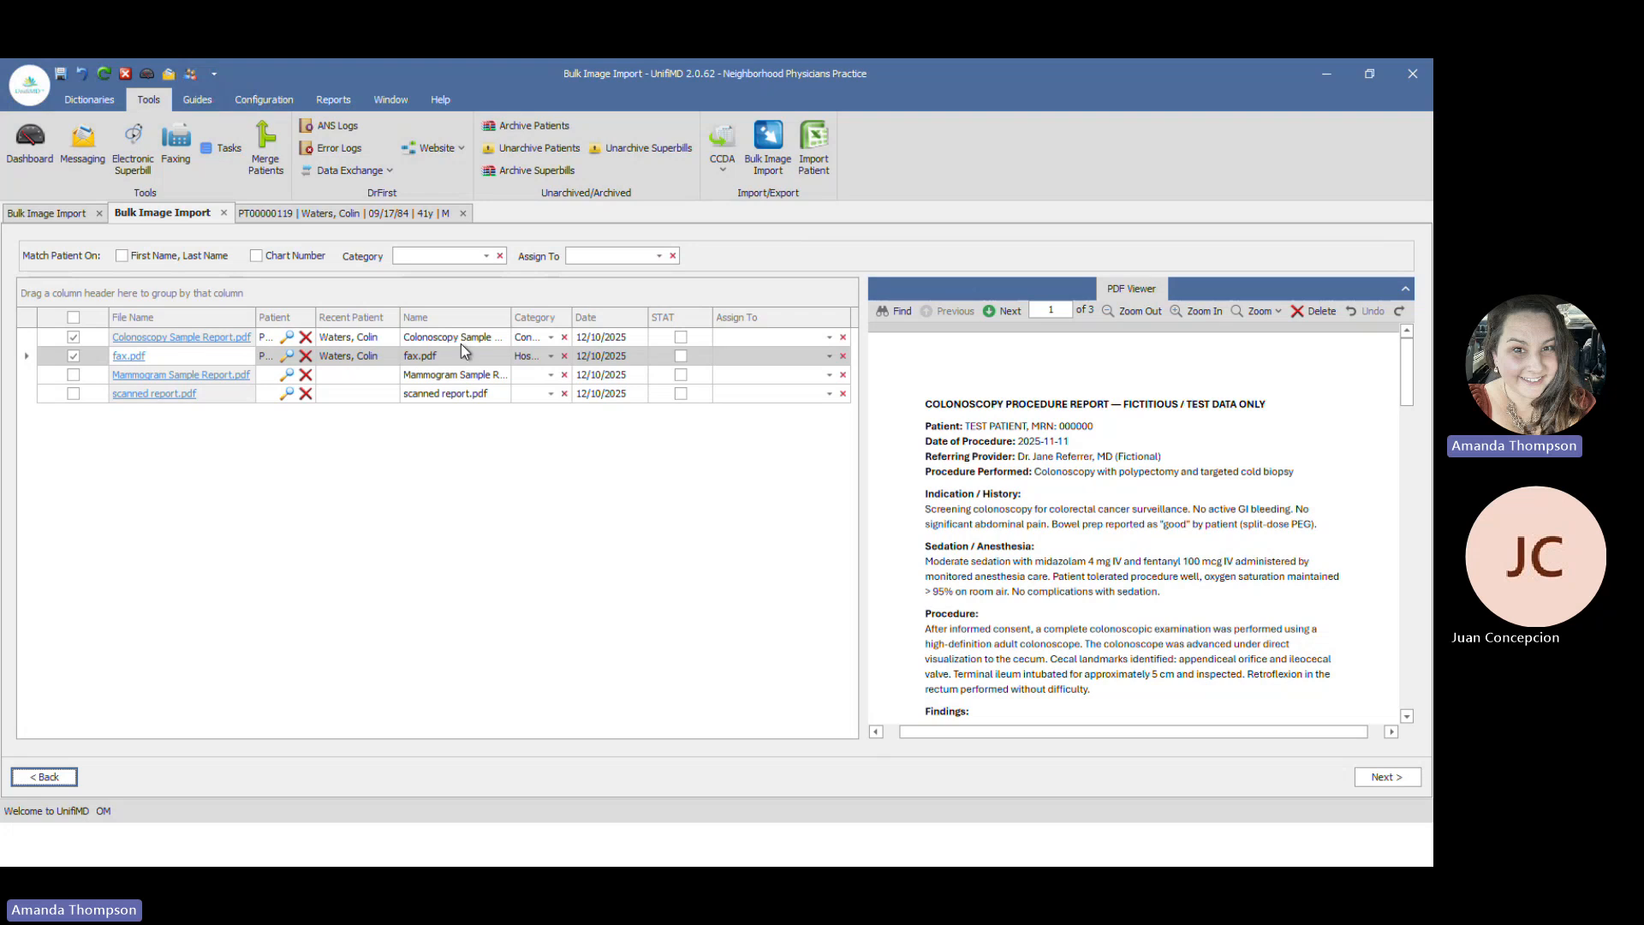
{"action": "left_click", "coordinate": [232, 560]}
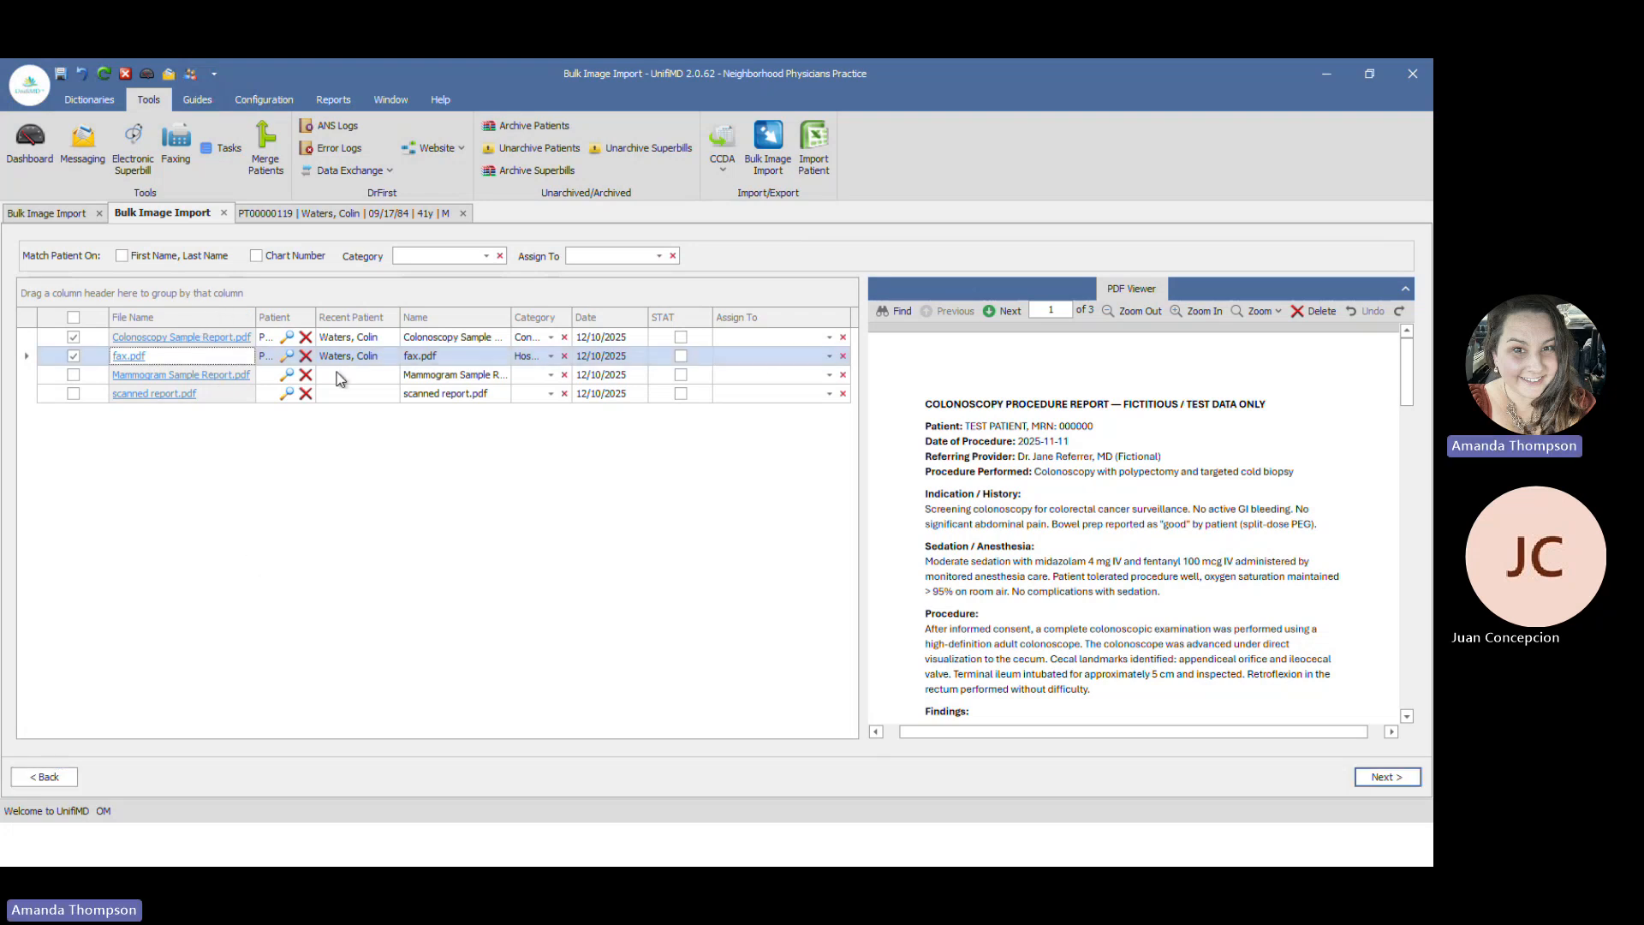
{"action": "left_click", "coordinate": [358, 378]}
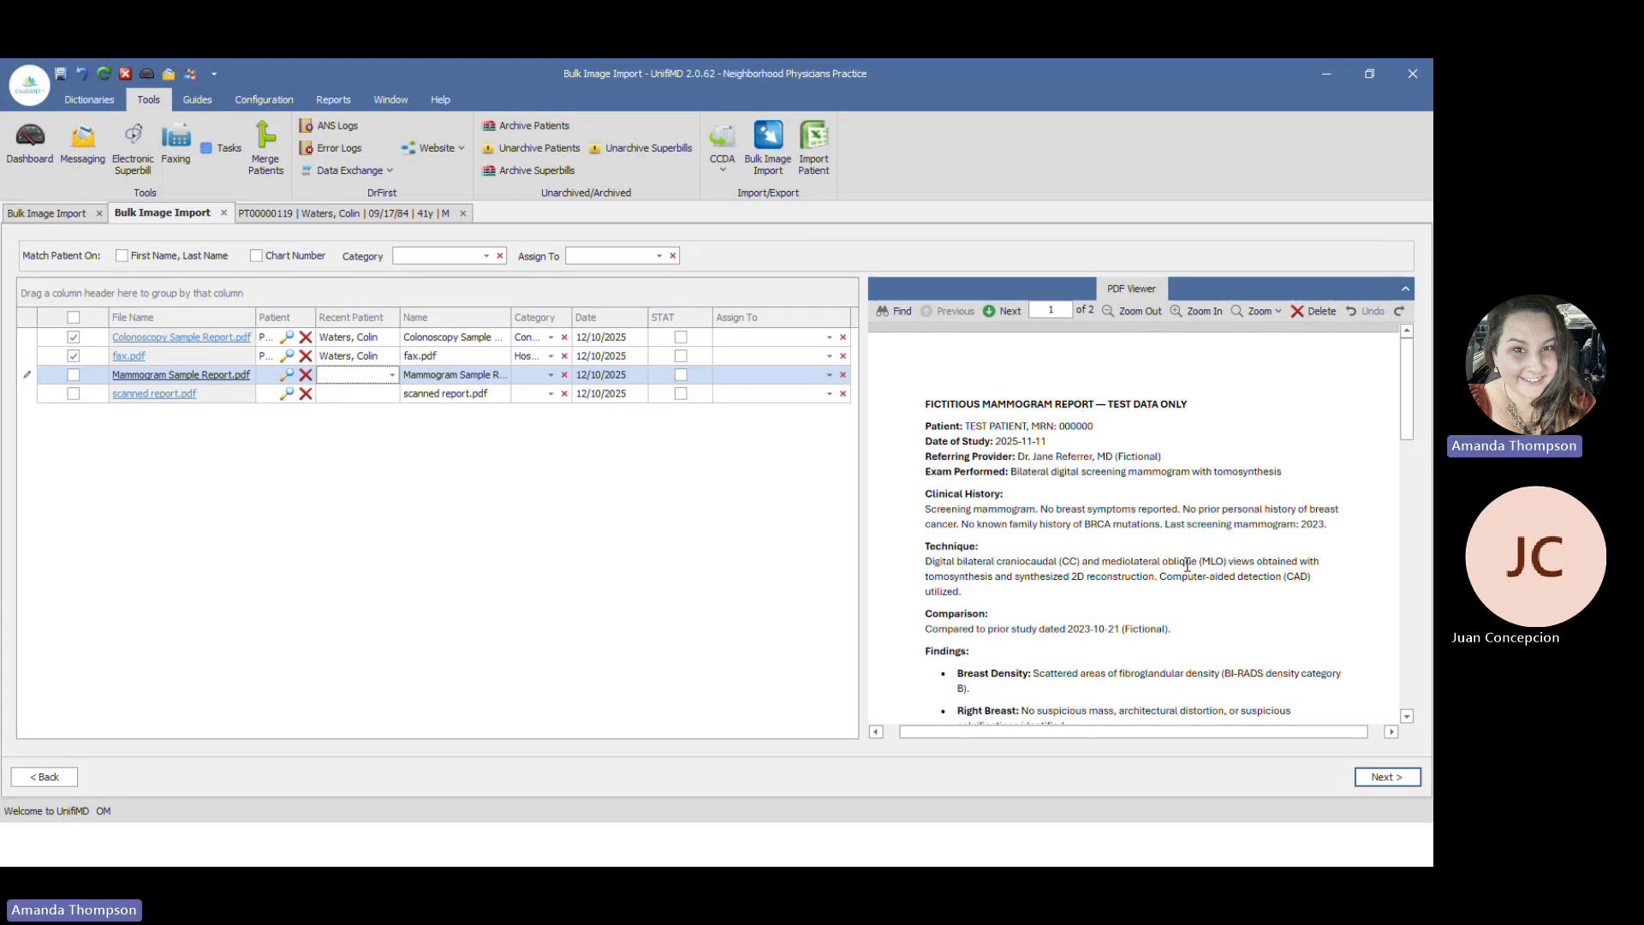
{"action": "scroll", "coordinate": [1191, 561], "scroll_direction": "down", "scroll_amount": 6}
{"action": "scroll", "coordinate": [1192, 562], "scroll_direction": "down", "scroll_amount": 3}
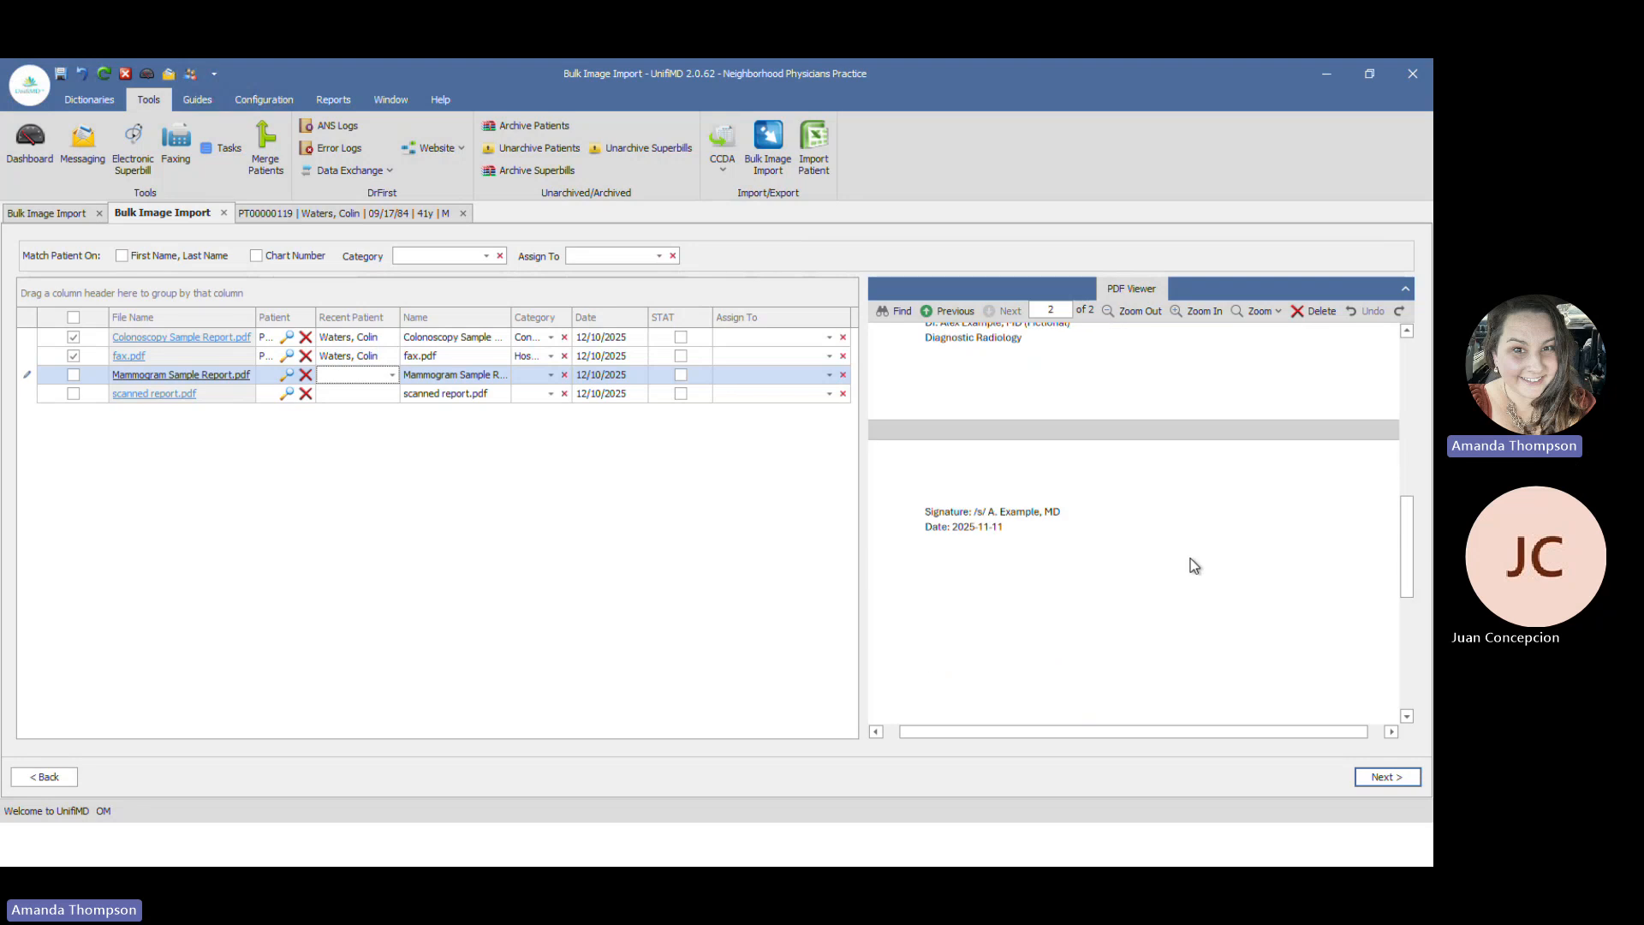
{"action": "scroll", "coordinate": [1139, 548], "scroll_direction": "down", "scroll_amount": 3}
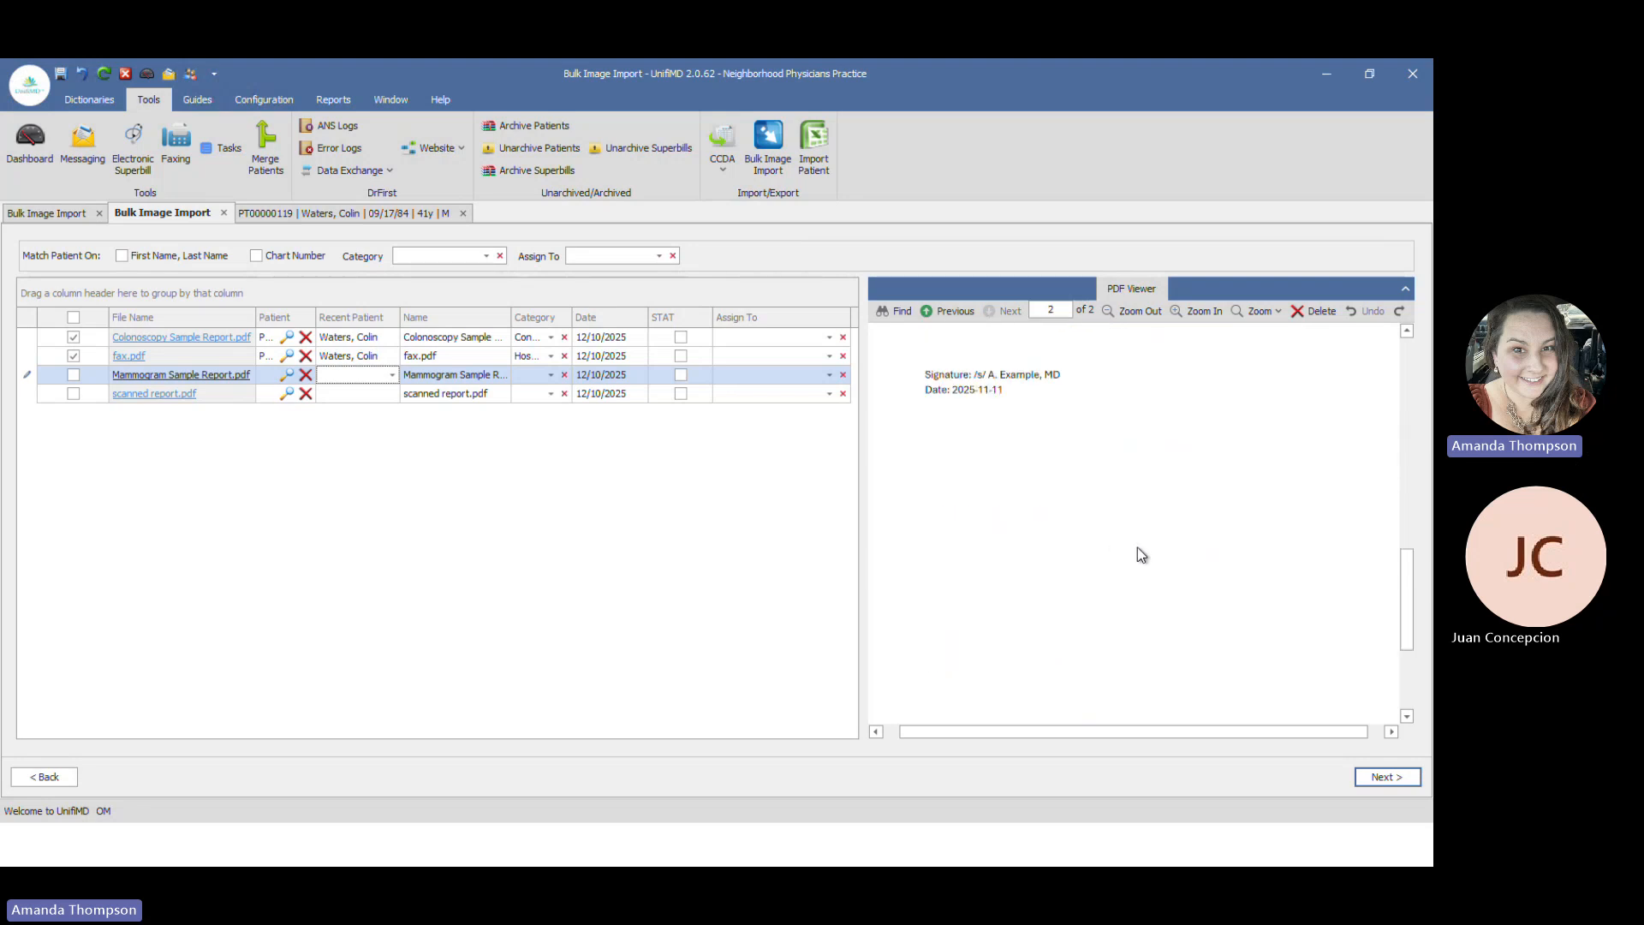
{"action": "scroll", "coordinate": [1142, 557], "scroll_direction": "up", "scroll_amount": 6}
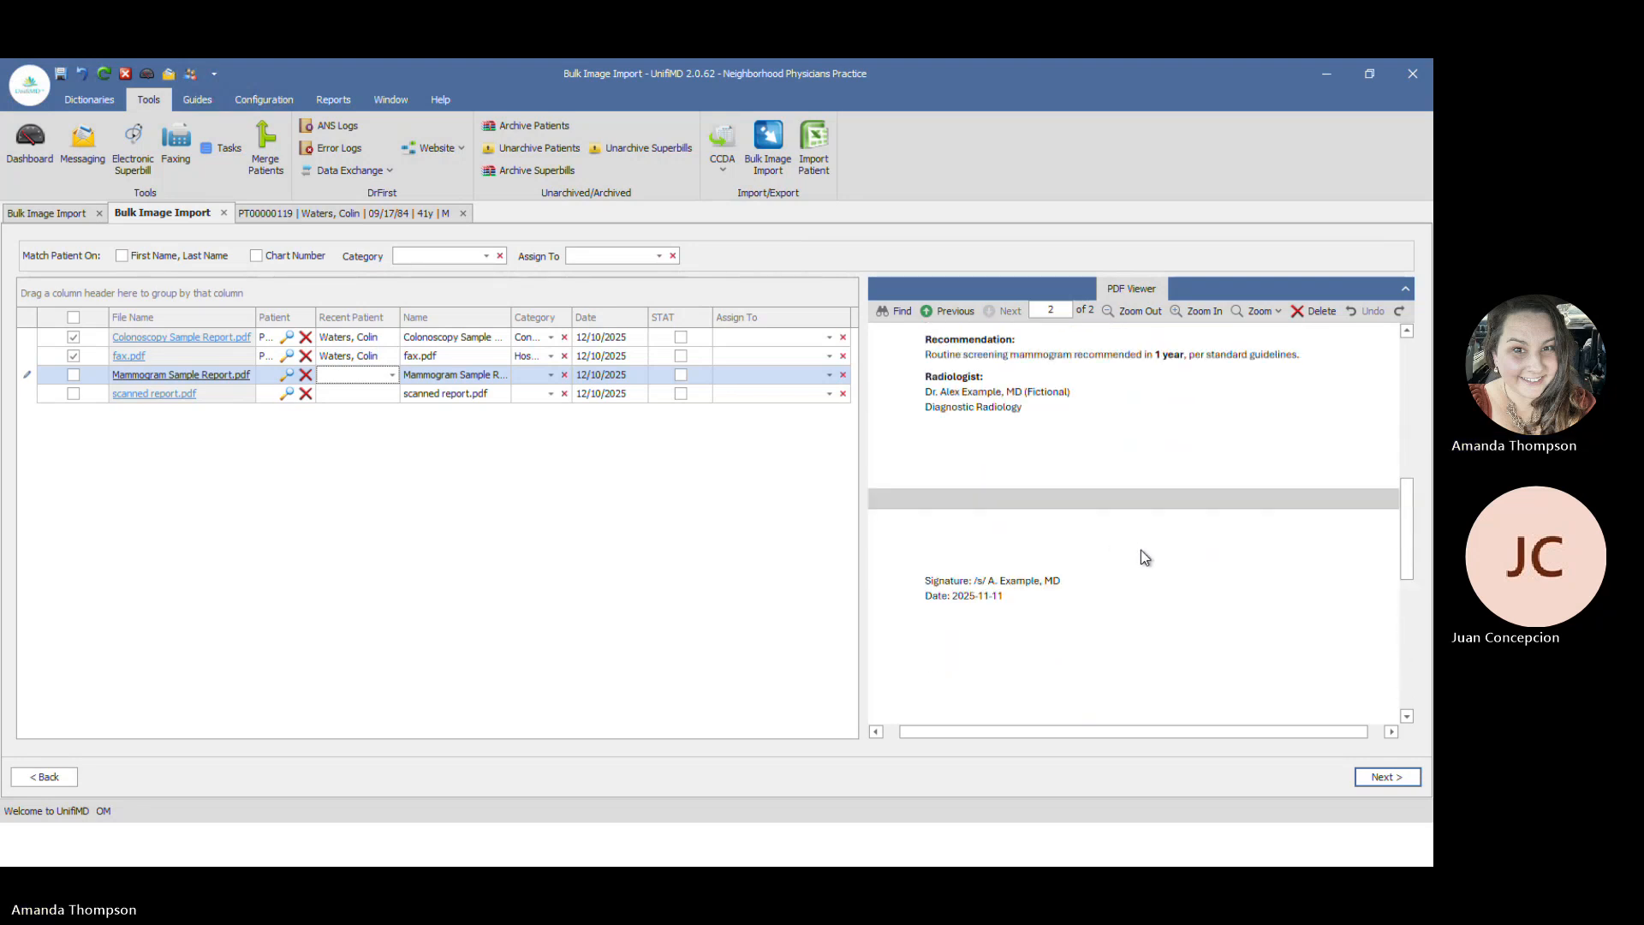
{"action": "scroll", "coordinate": [1153, 589], "scroll_direction": "down", "scroll_amount": 6}
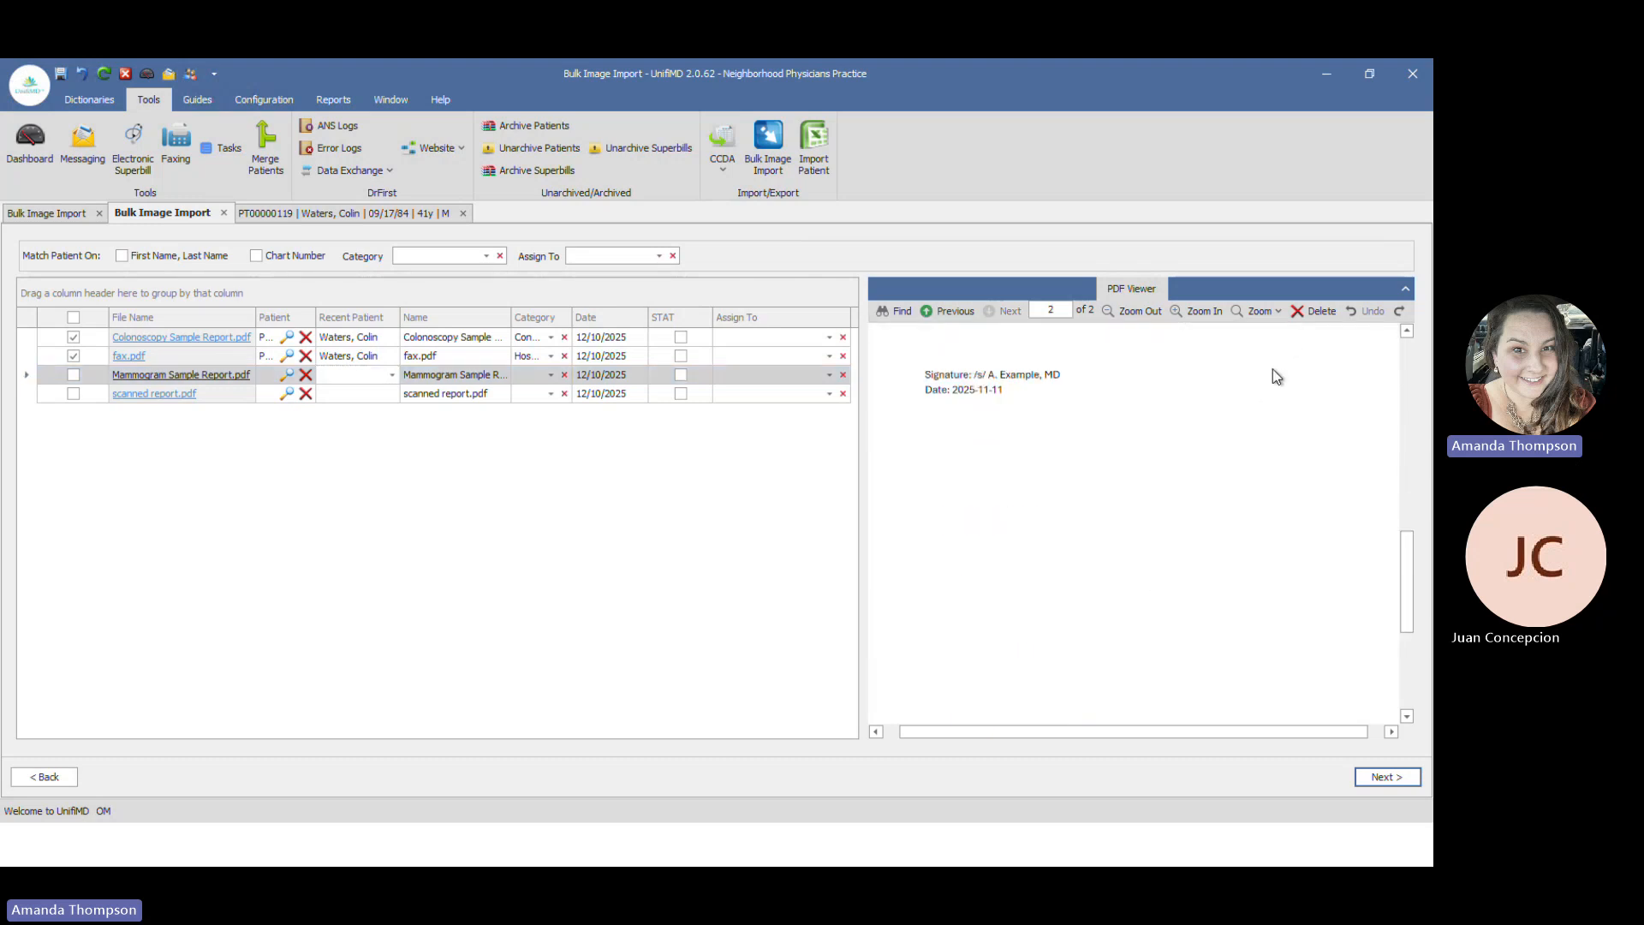
{"action": "left_click", "coordinate": [1303, 314]}
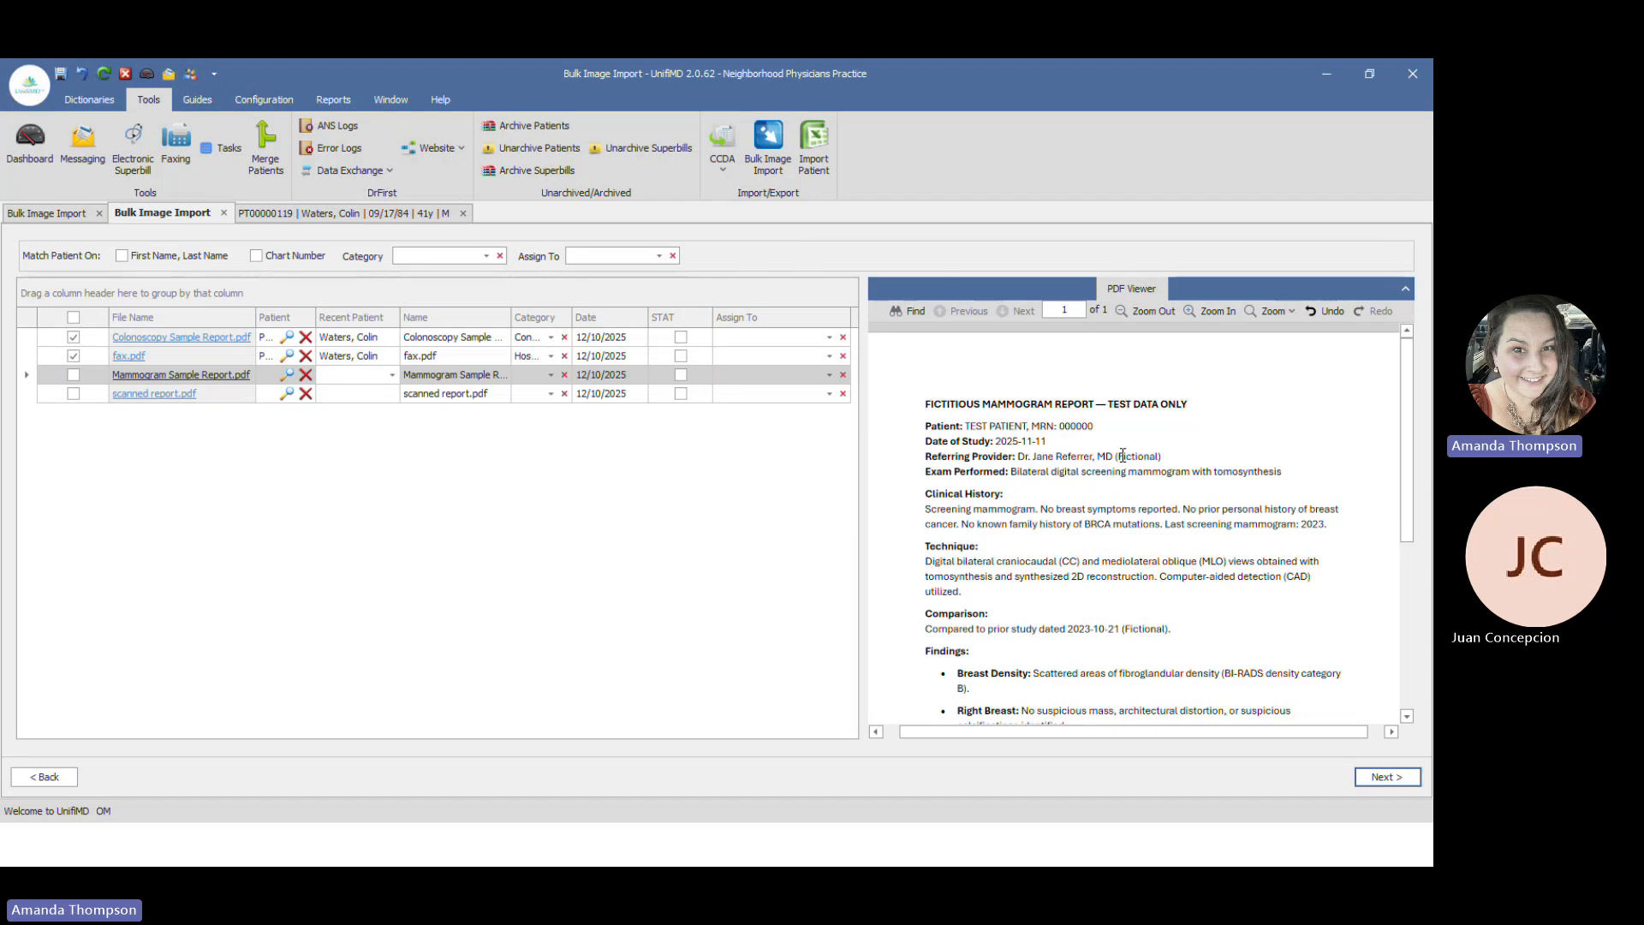
- Link Mammogram Sample Report.pdf to the same patient as the two files listed above it
{"action": "left_click", "coordinate": [286, 377]}
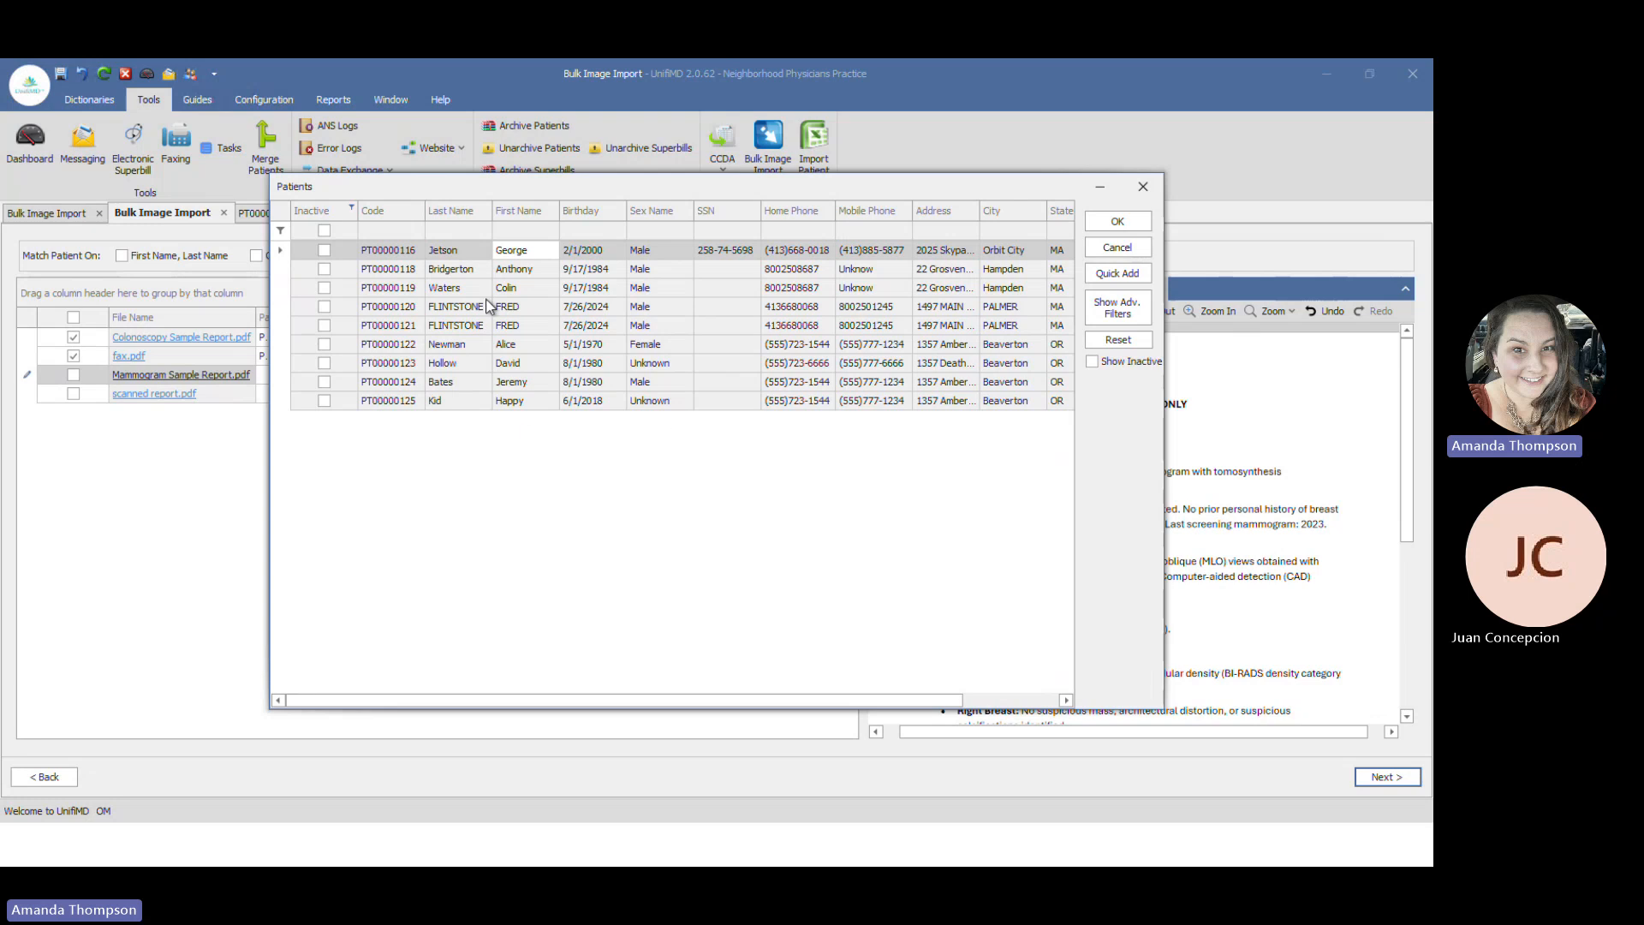
{"action": "left_click", "coordinate": [524, 288]}
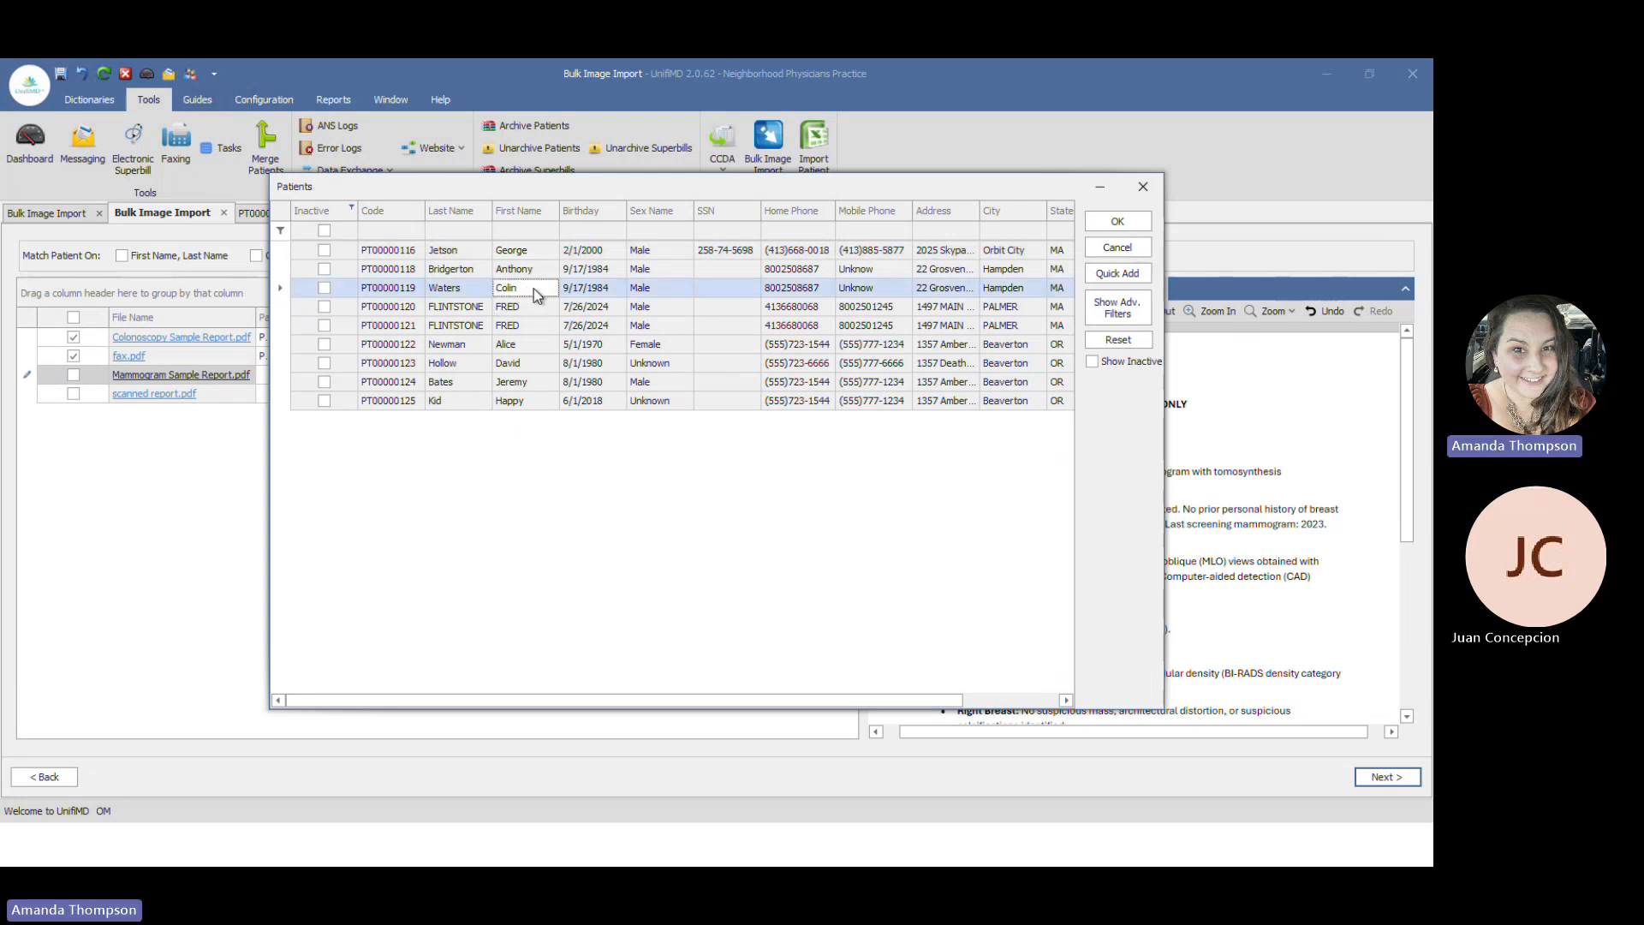
{"action": "left_click", "coordinate": [1118, 221]}
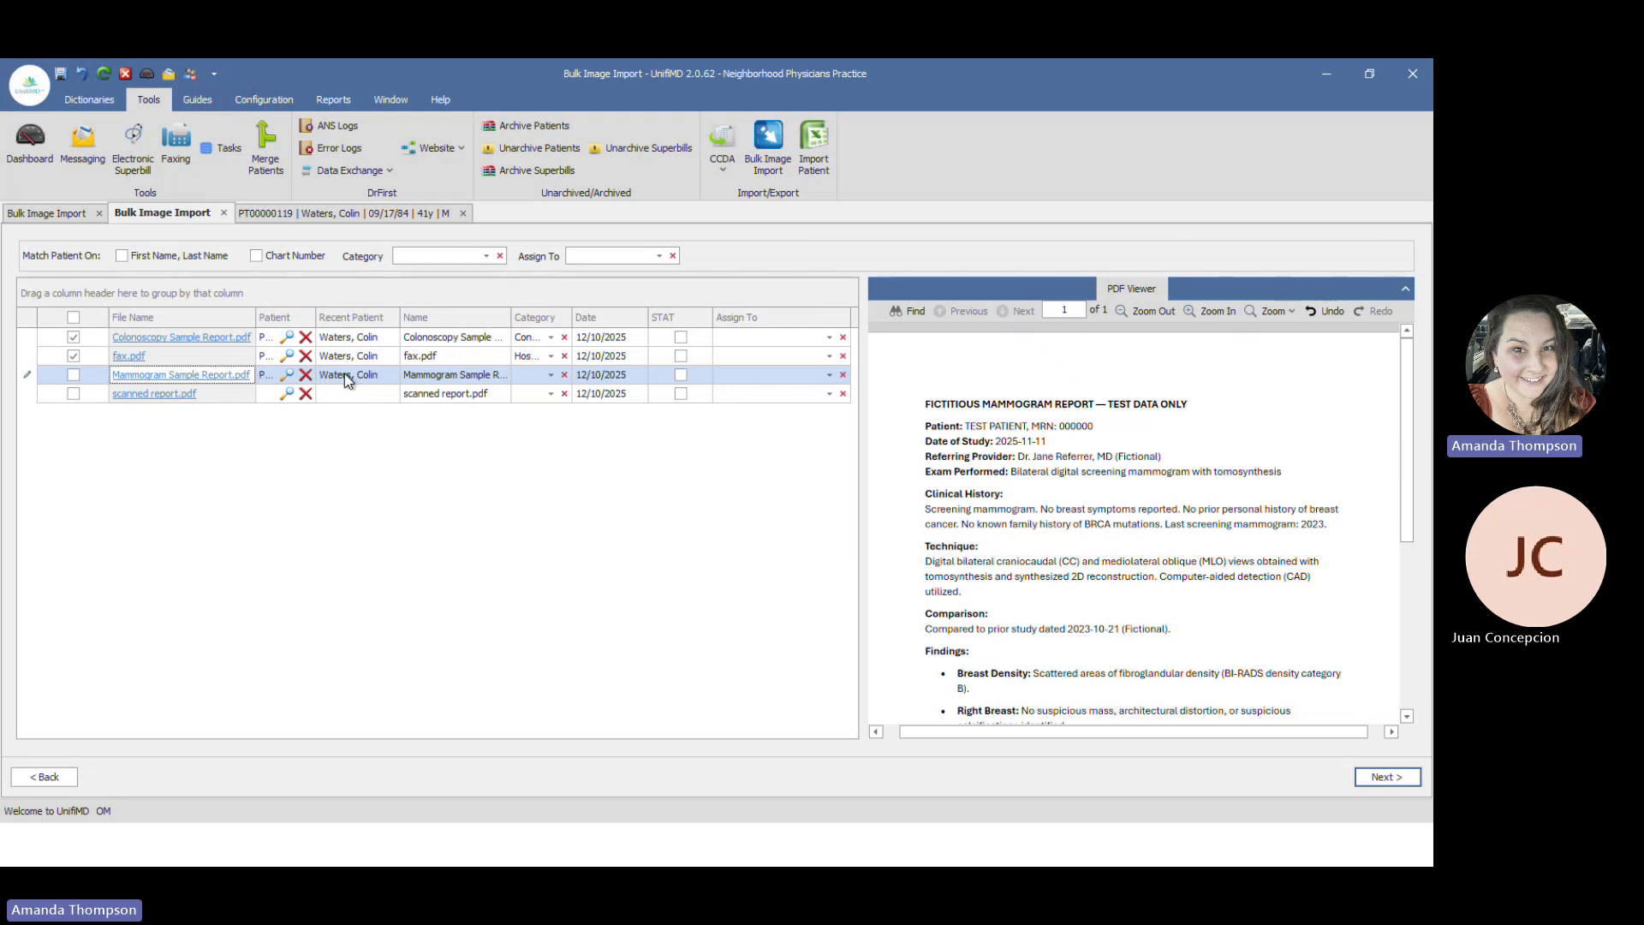
- Change the import name of the mammogram file to Mammogram 11.11.2025
{"action": "left_click", "coordinate": [444, 380]}
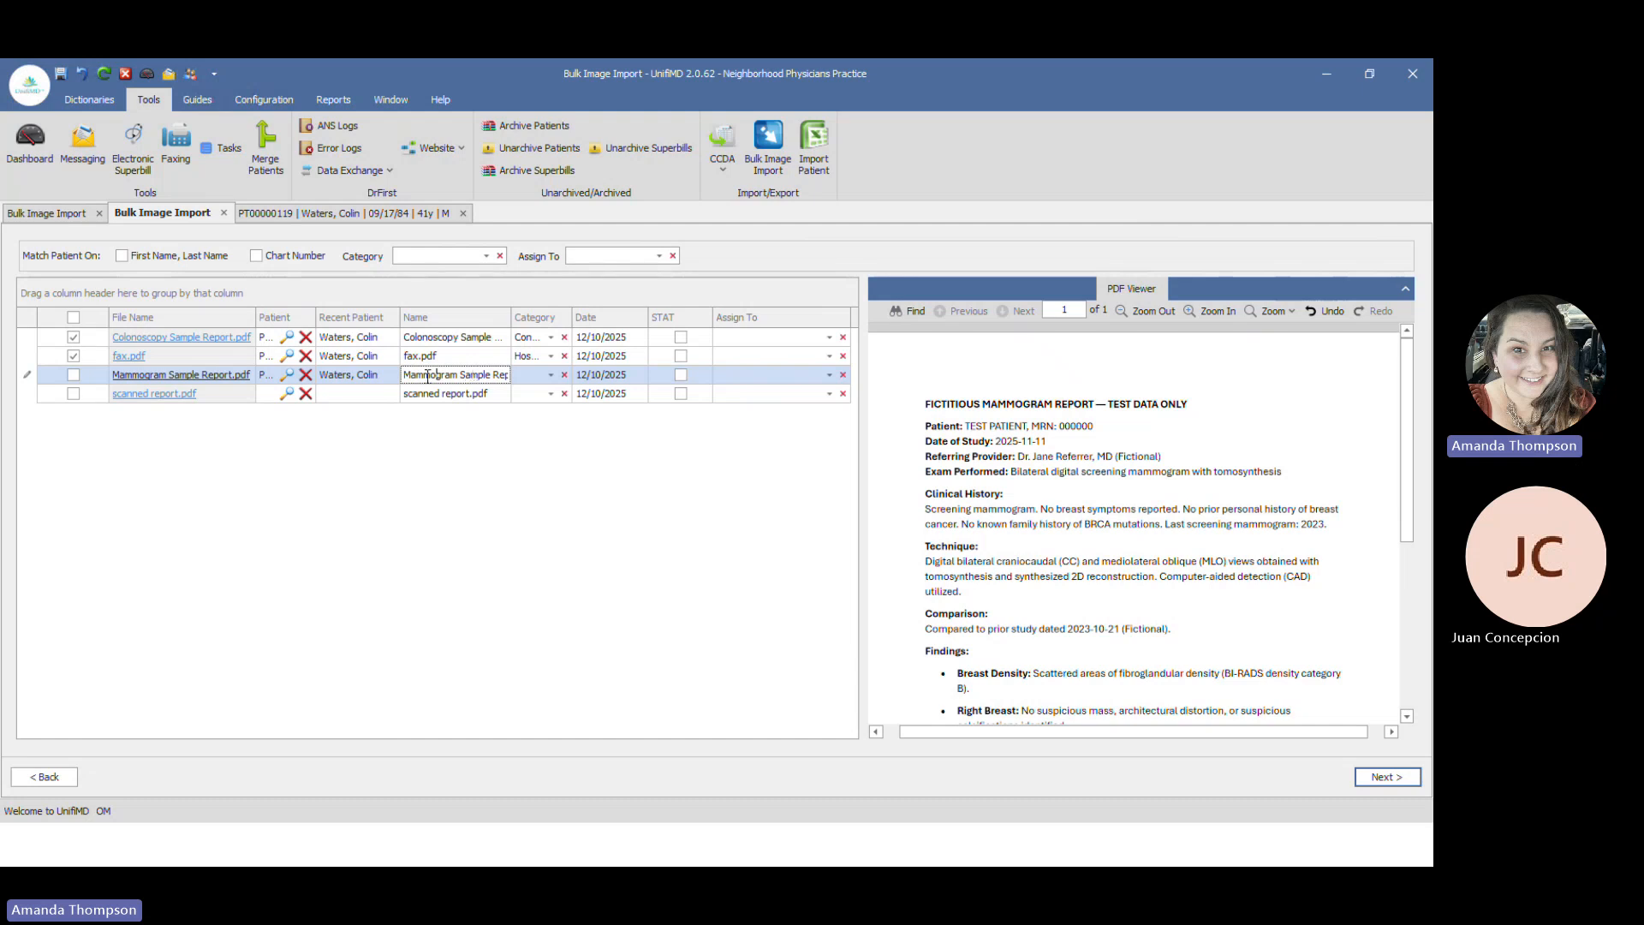
{"action": "left_click_drag", "start_coordinate": [466, 374], "coordinate": [566, 383]}
{"action": "key", "text": "BackSpace"}
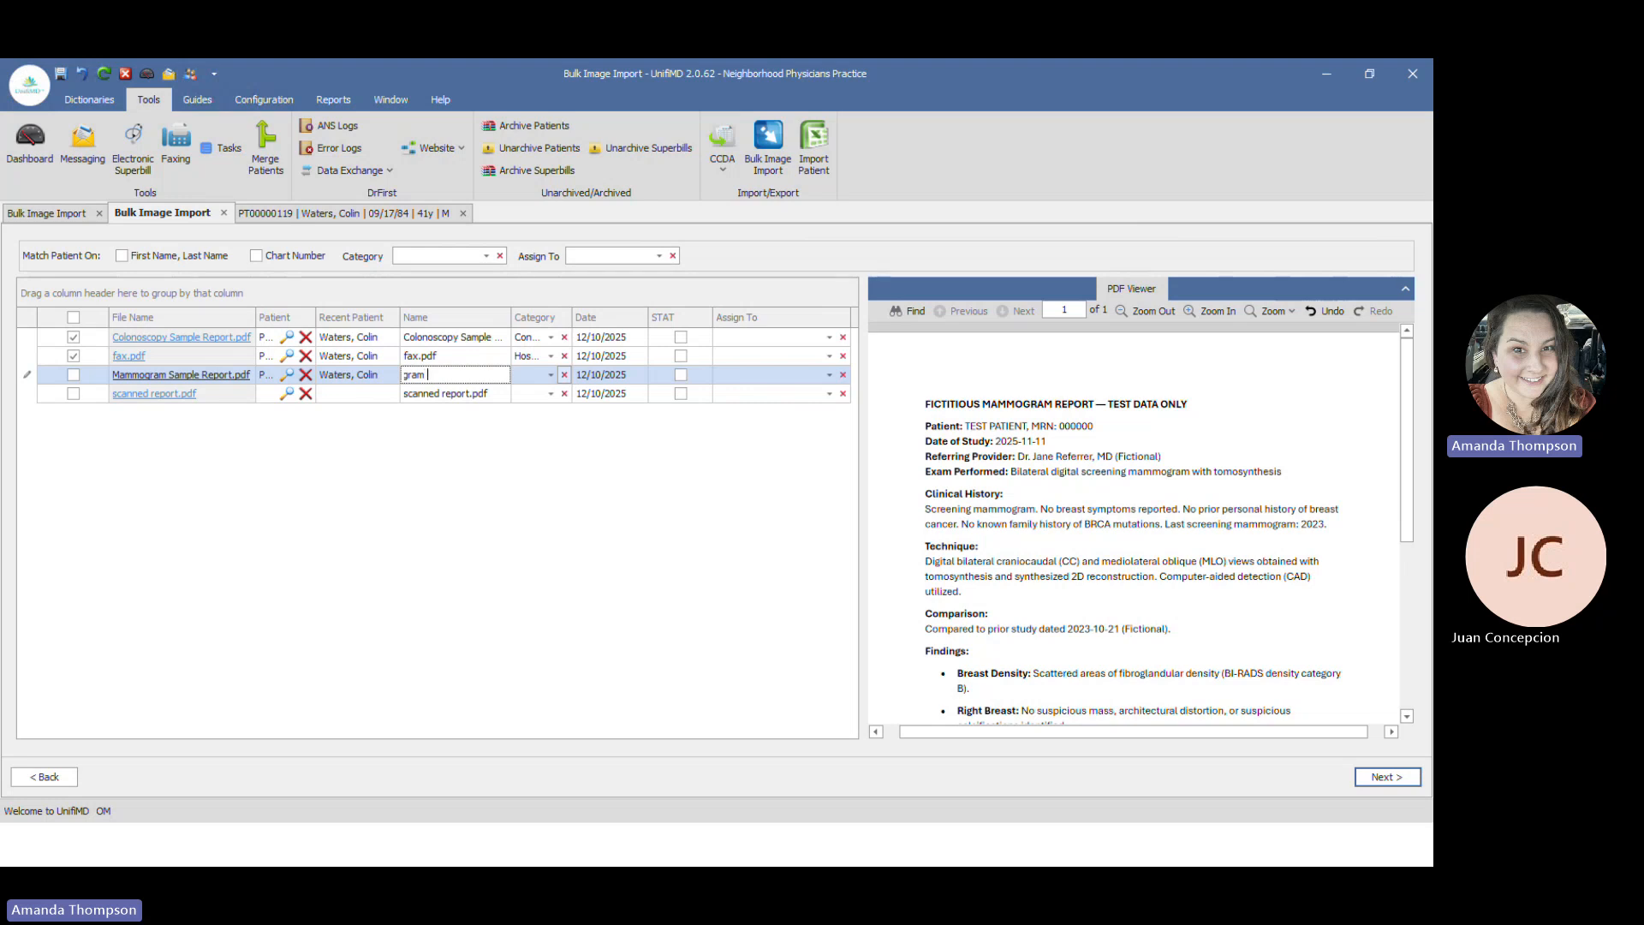
{"action": "type", "text": "11.11.2"}
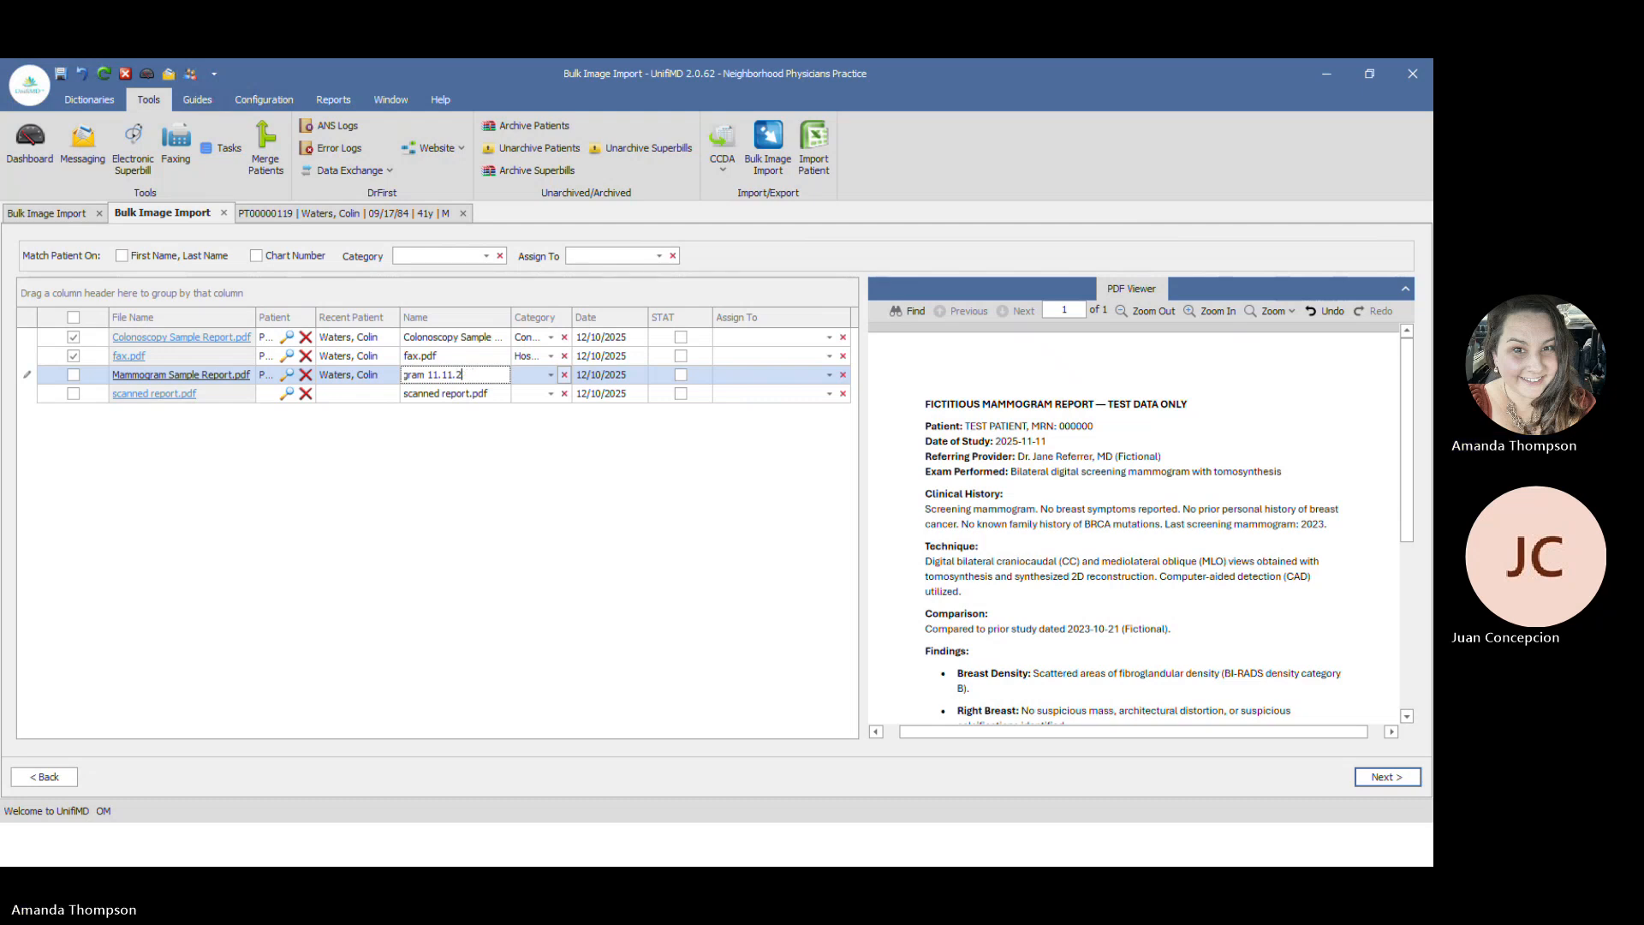
{"action": "type", "text": "2025"}
{"action": "key", "text": "BackSpace"}
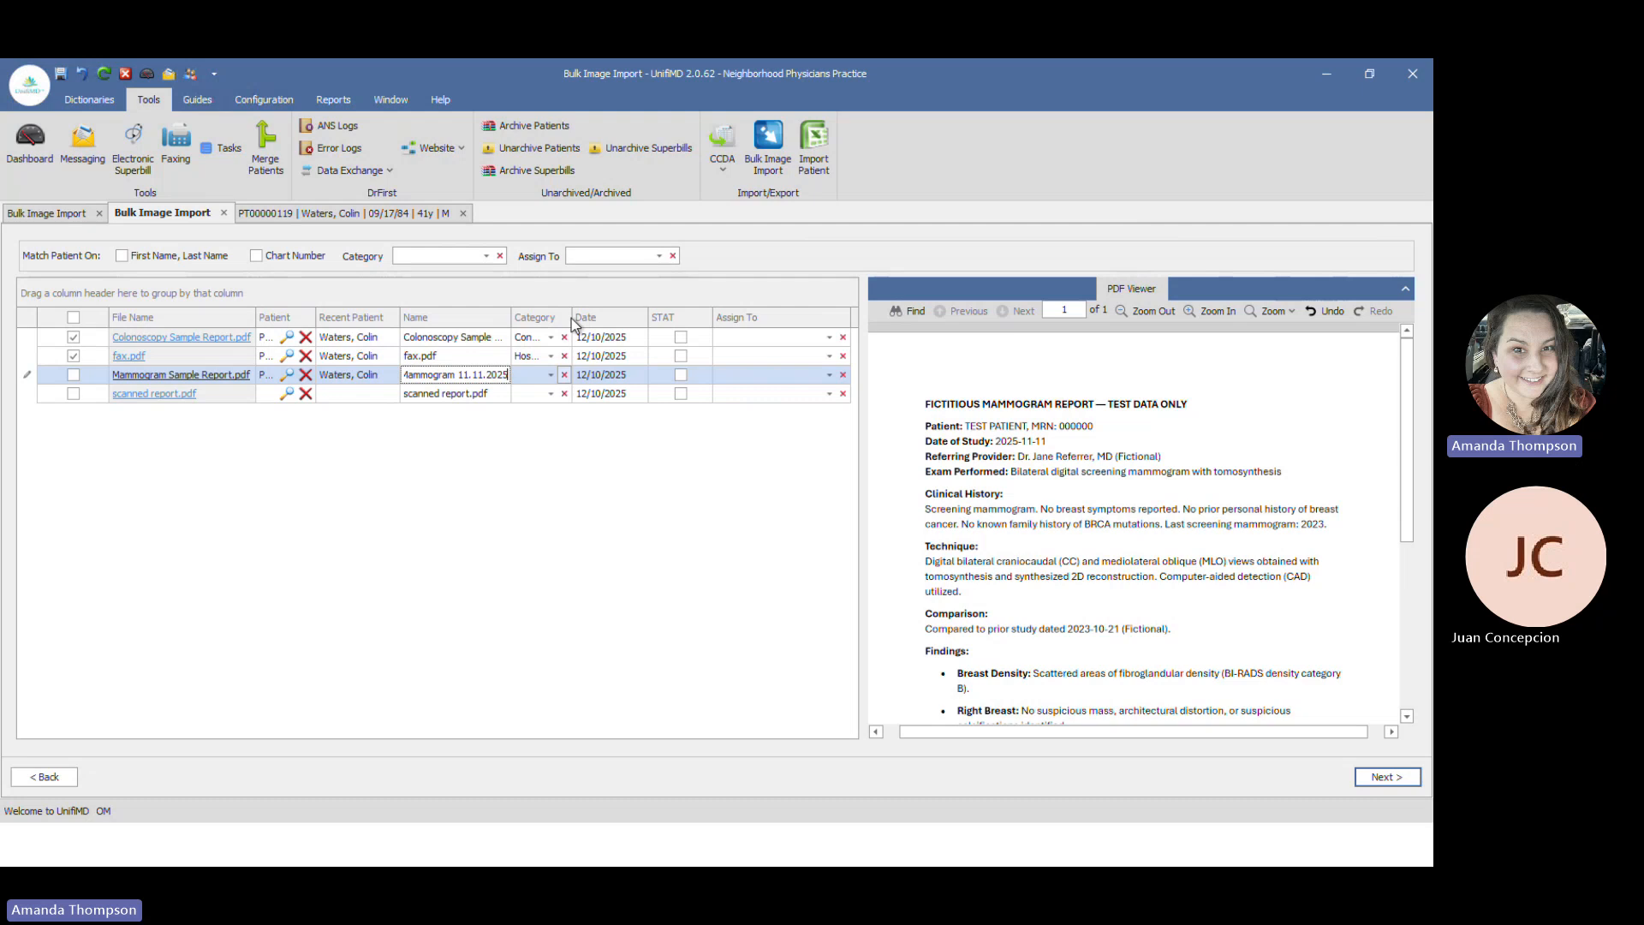
{"action": "key", "text": "Return"}
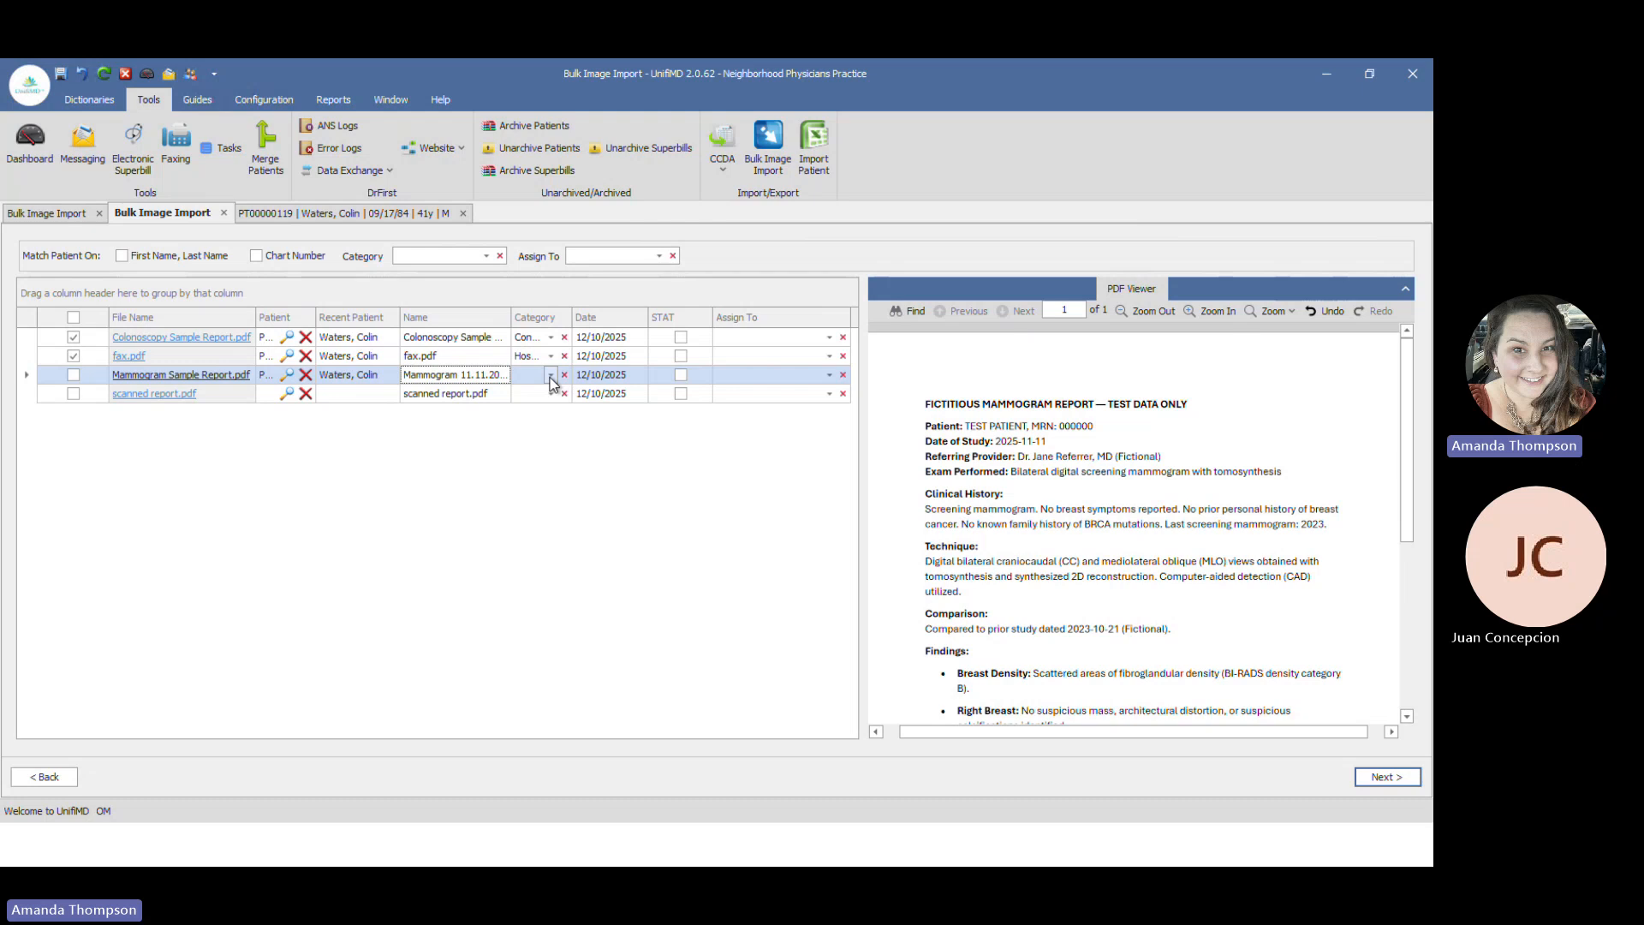
- Set the mammogram file's category to Hosptial Reports and assign it to PROVIDER PROVIDER
{"action": "left_click", "coordinate": [551, 379]}
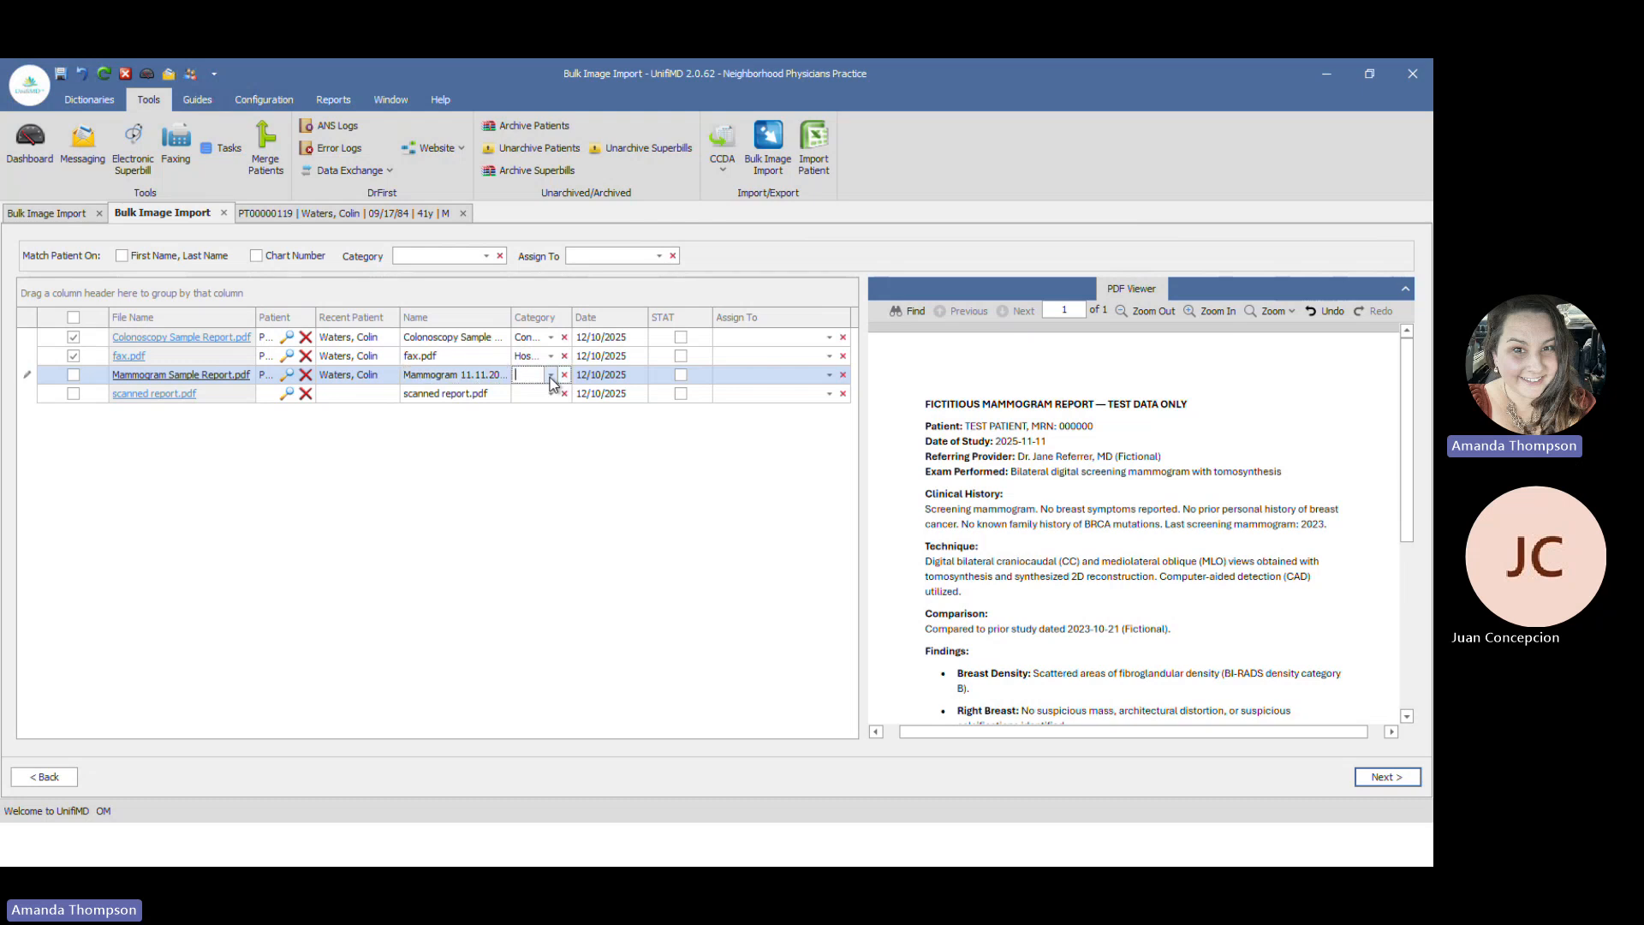
{"action": "left_click", "coordinate": [552, 378]}
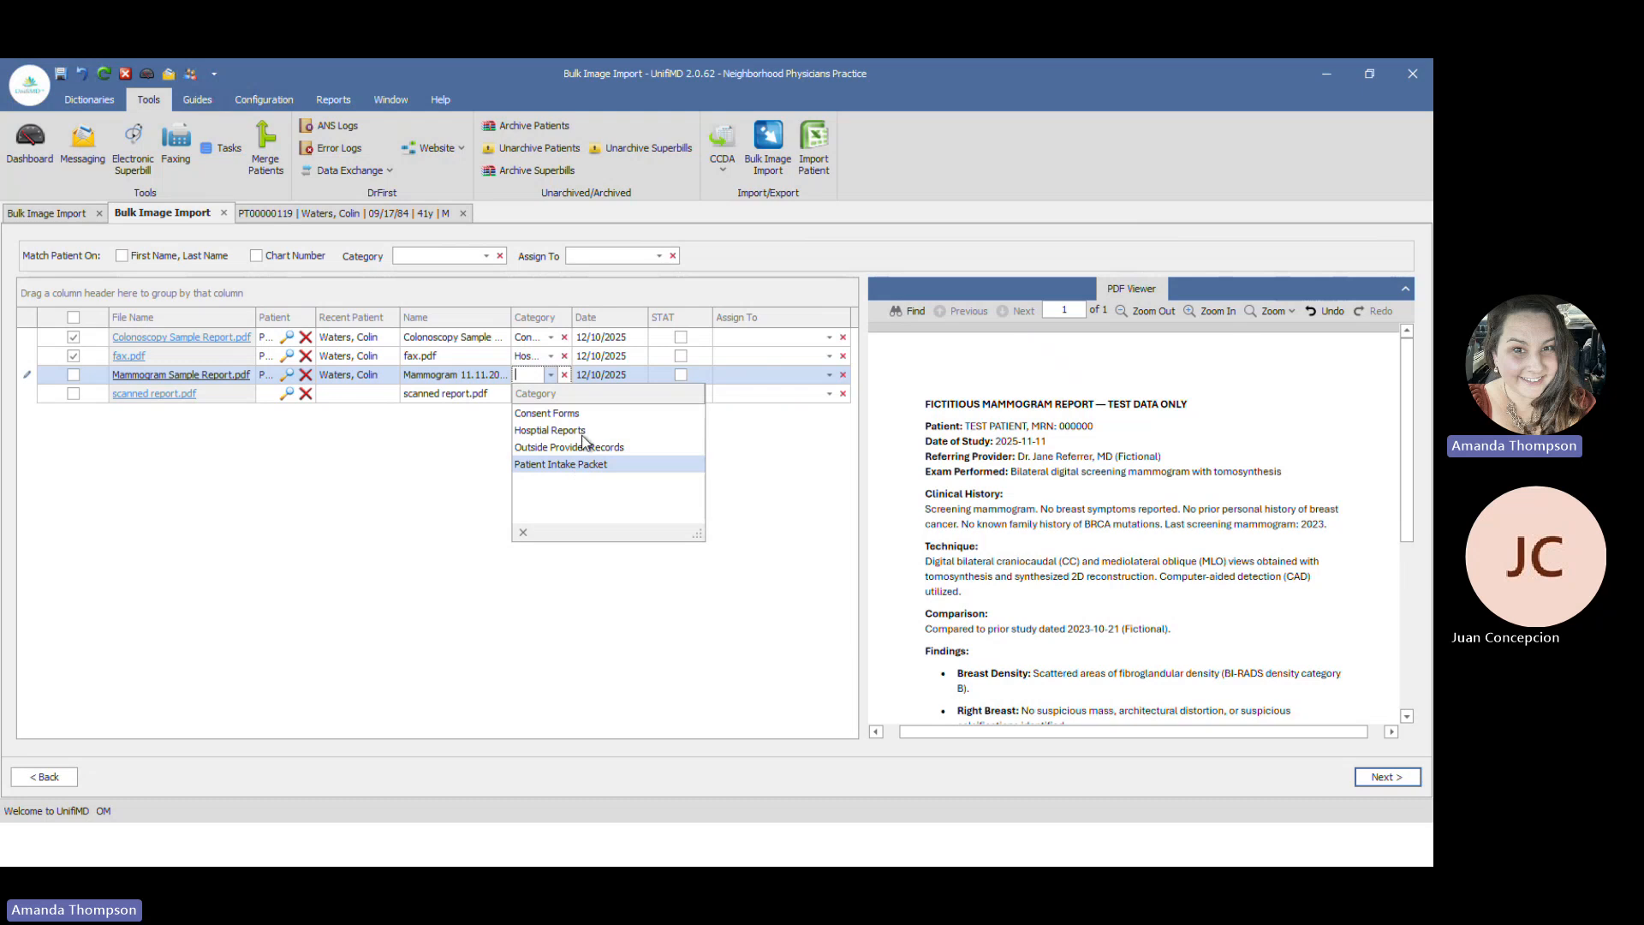
{"action": "left_click", "coordinate": [610, 431]}
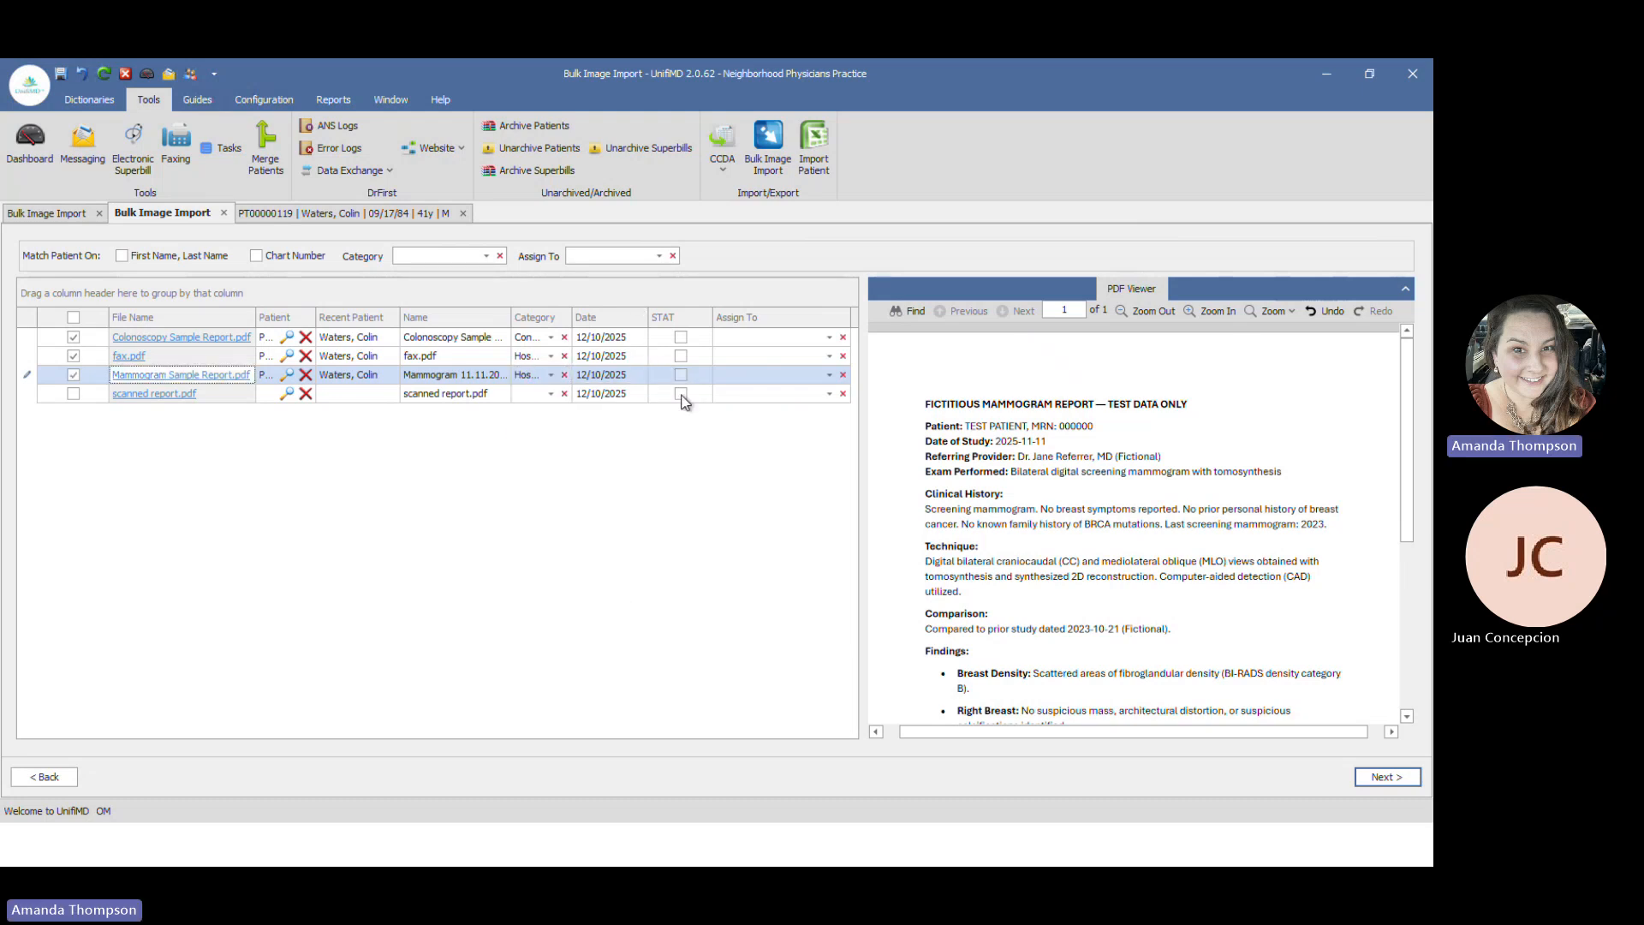
{"action": "left_click", "coordinate": [830, 376]}
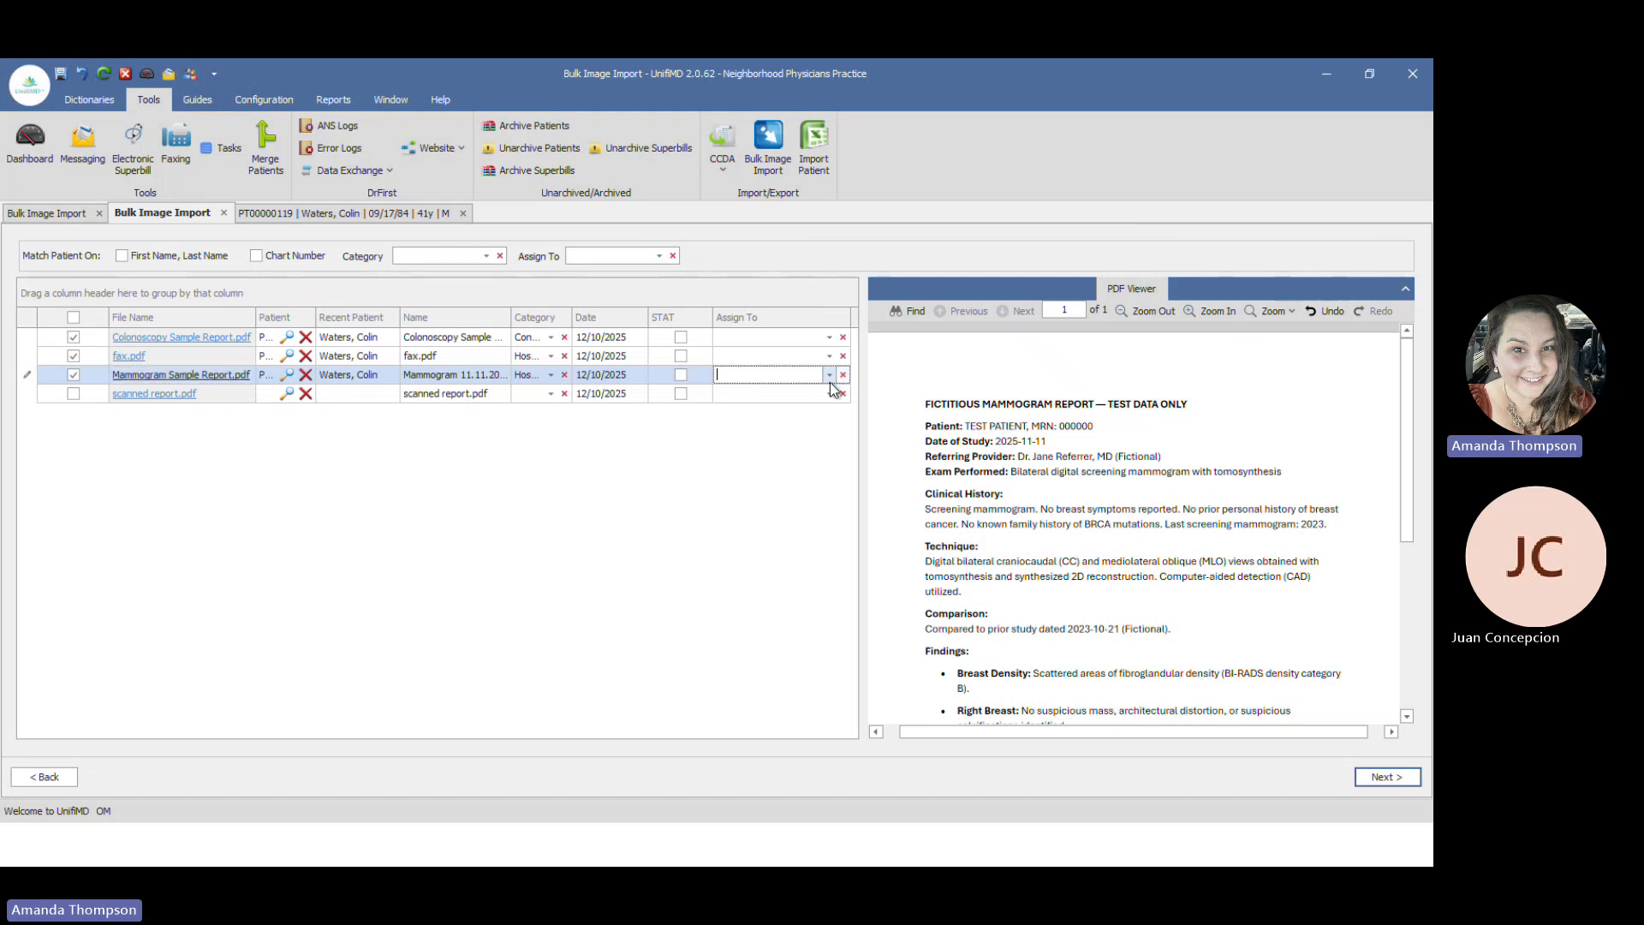
{"action": "left_click", "coordinate": [830, 381]}
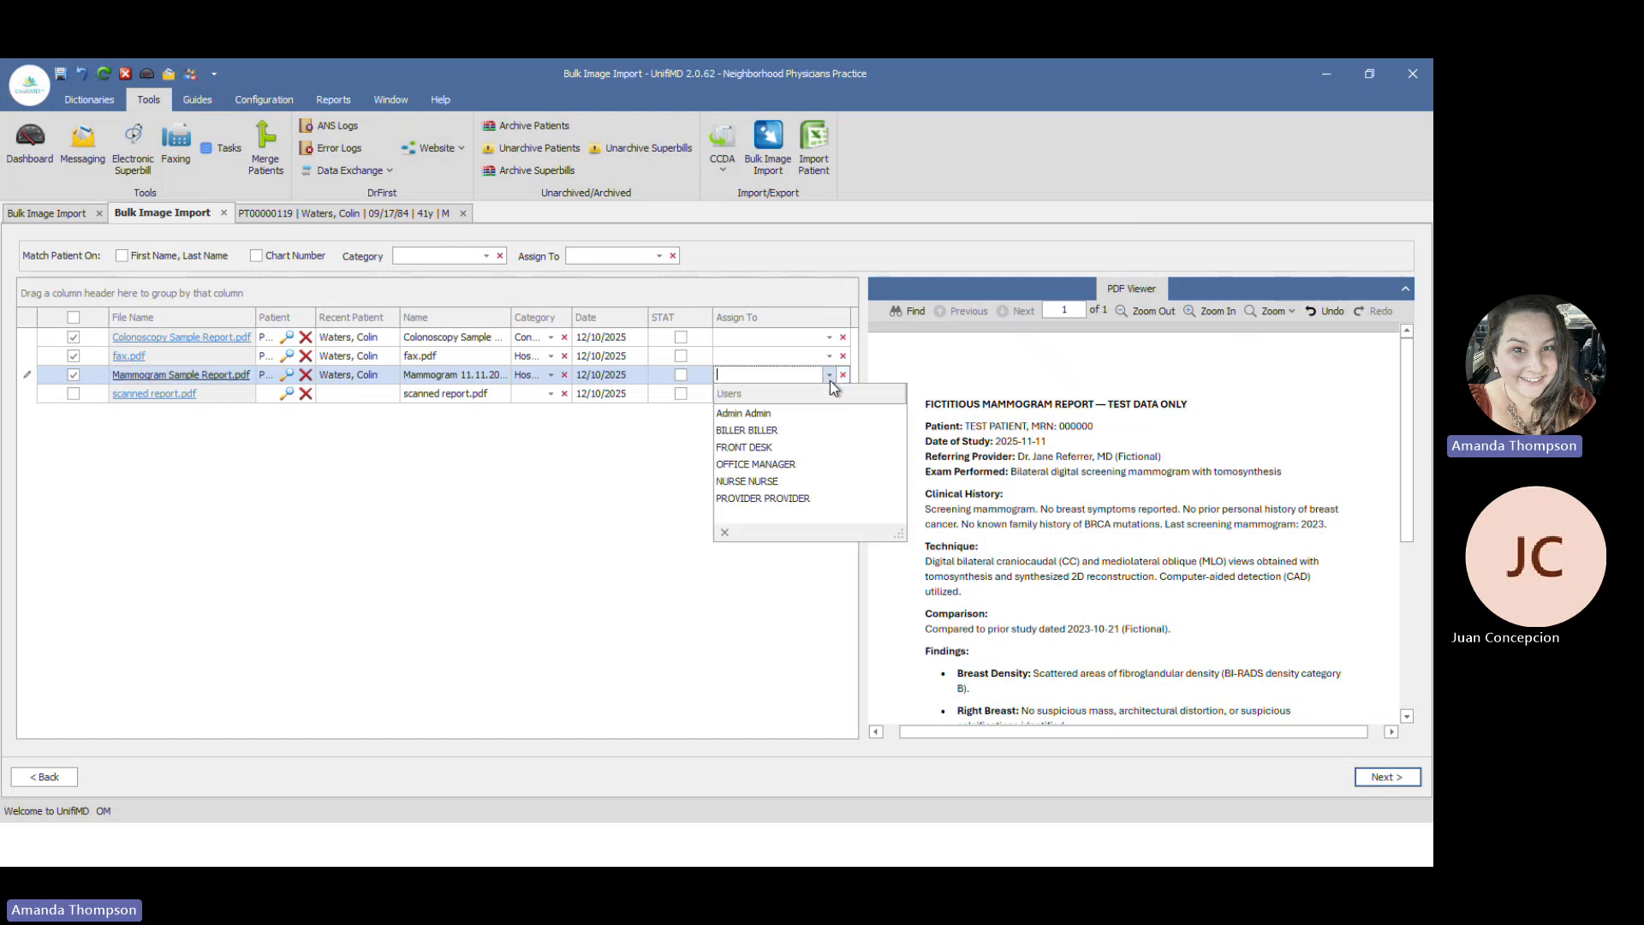
{"action": "left_click", "coordinate": [804, 500]}
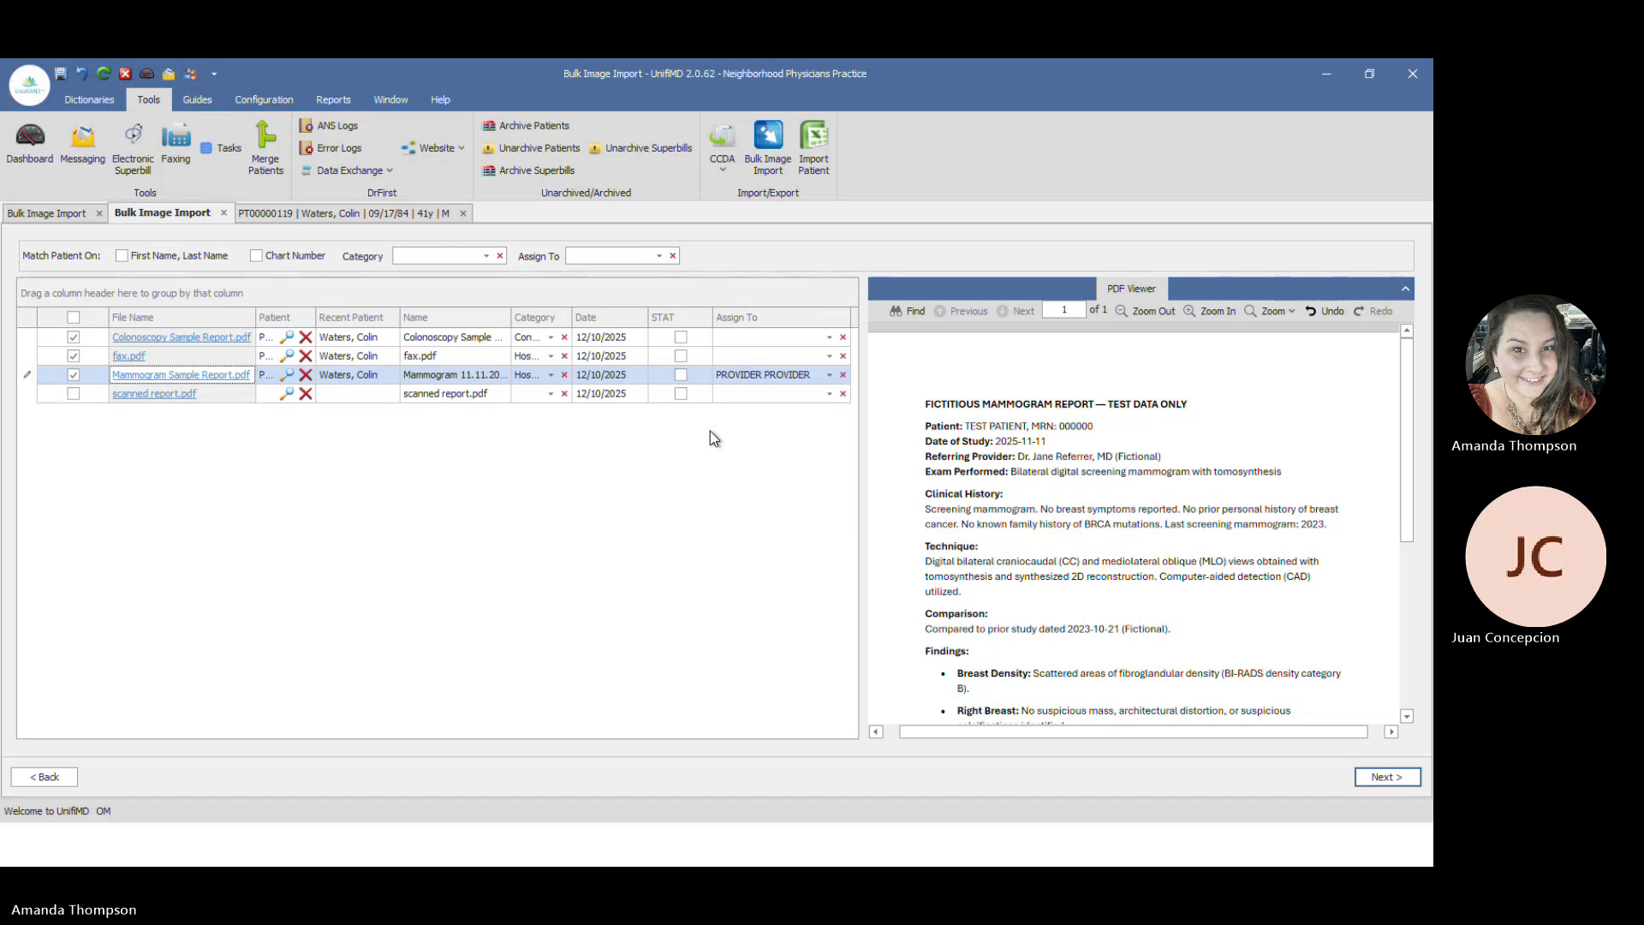
- Mark the mammogram file as STAT and import all the checked files
{"action": "left_click", "coordinate": [681, 376]}
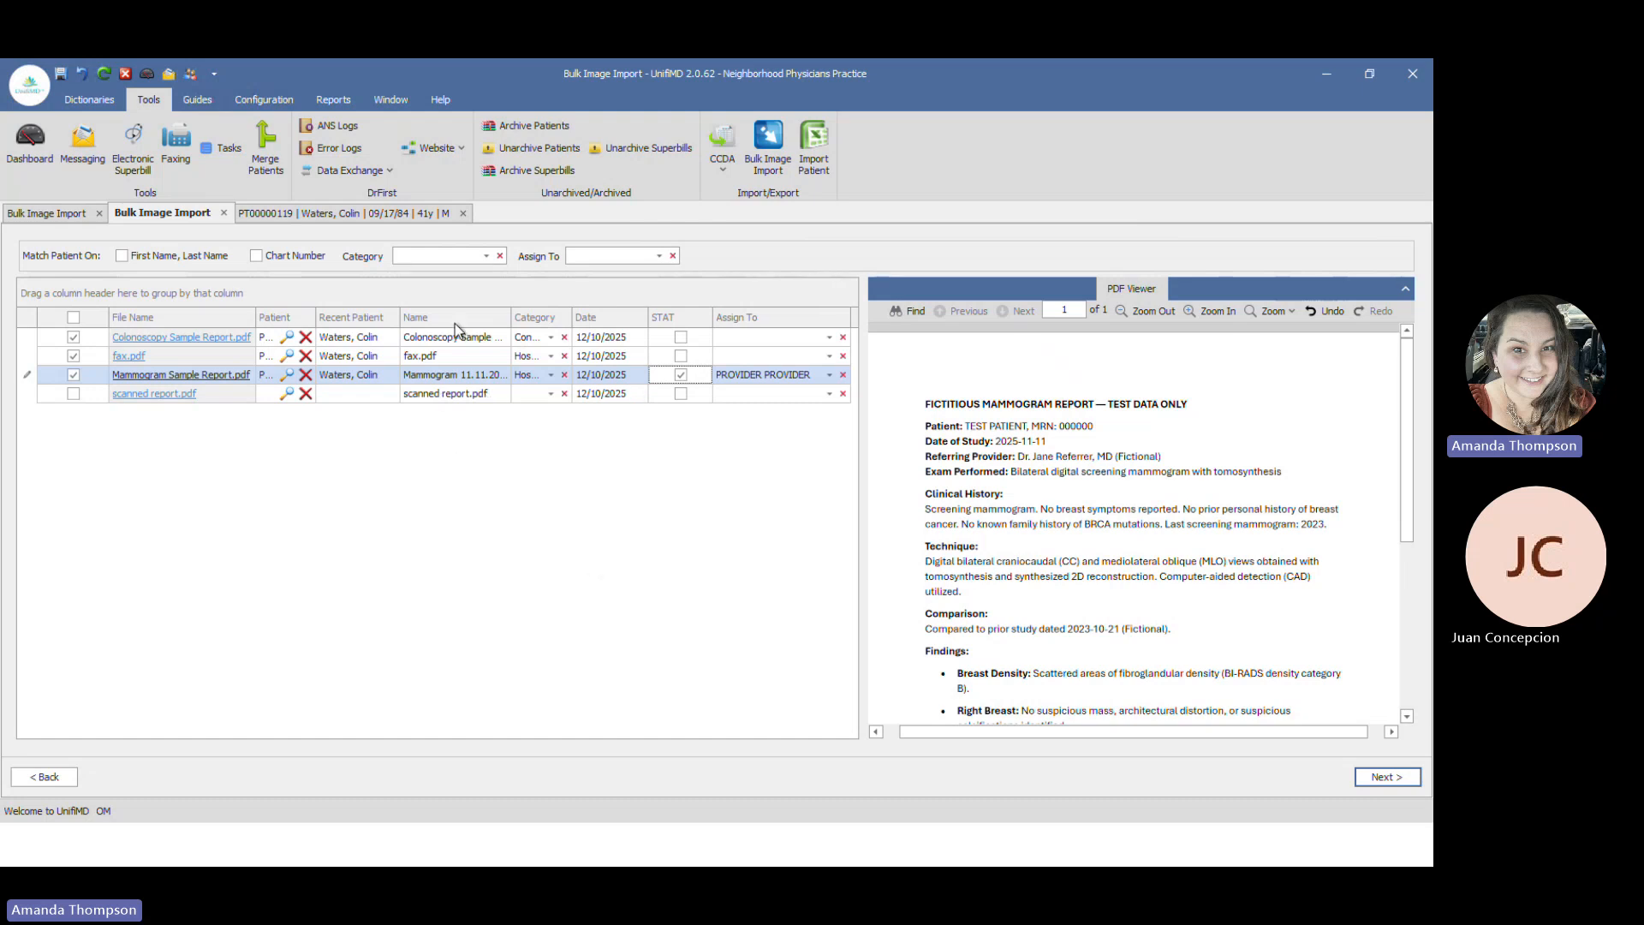
{"action": "left_click", "coordinate": [1362, 780]}
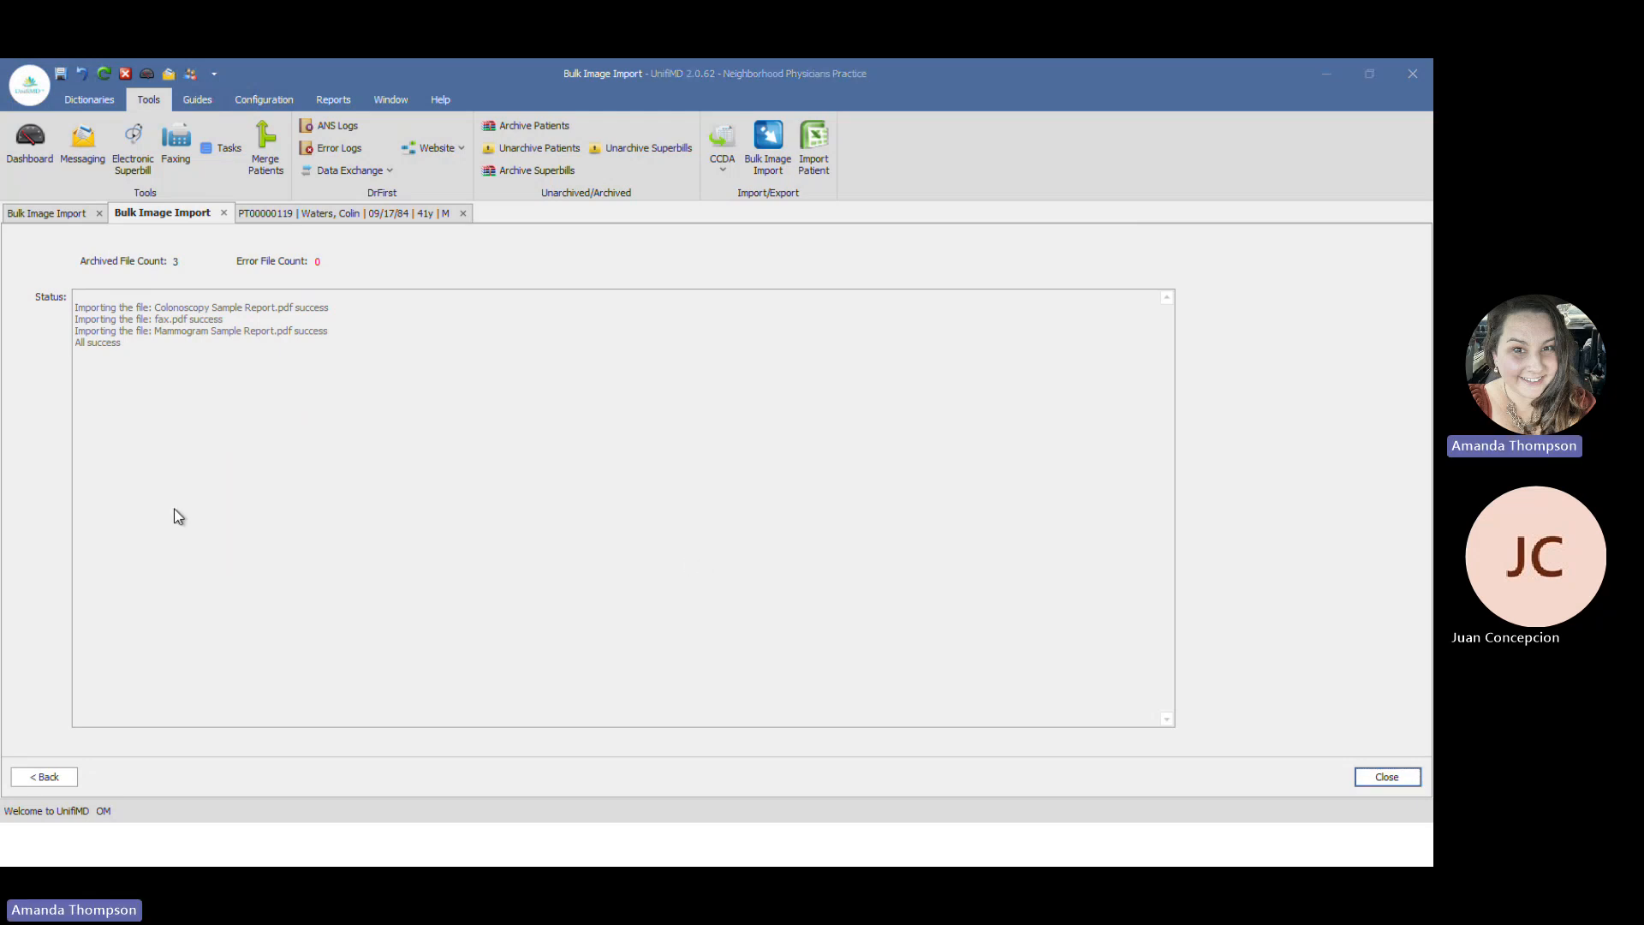
- Open the multimedia list in the patient's chart, group it by Category and expand the Consent Forms group
{"action": "left_click", "coordinate": [378, 214]}
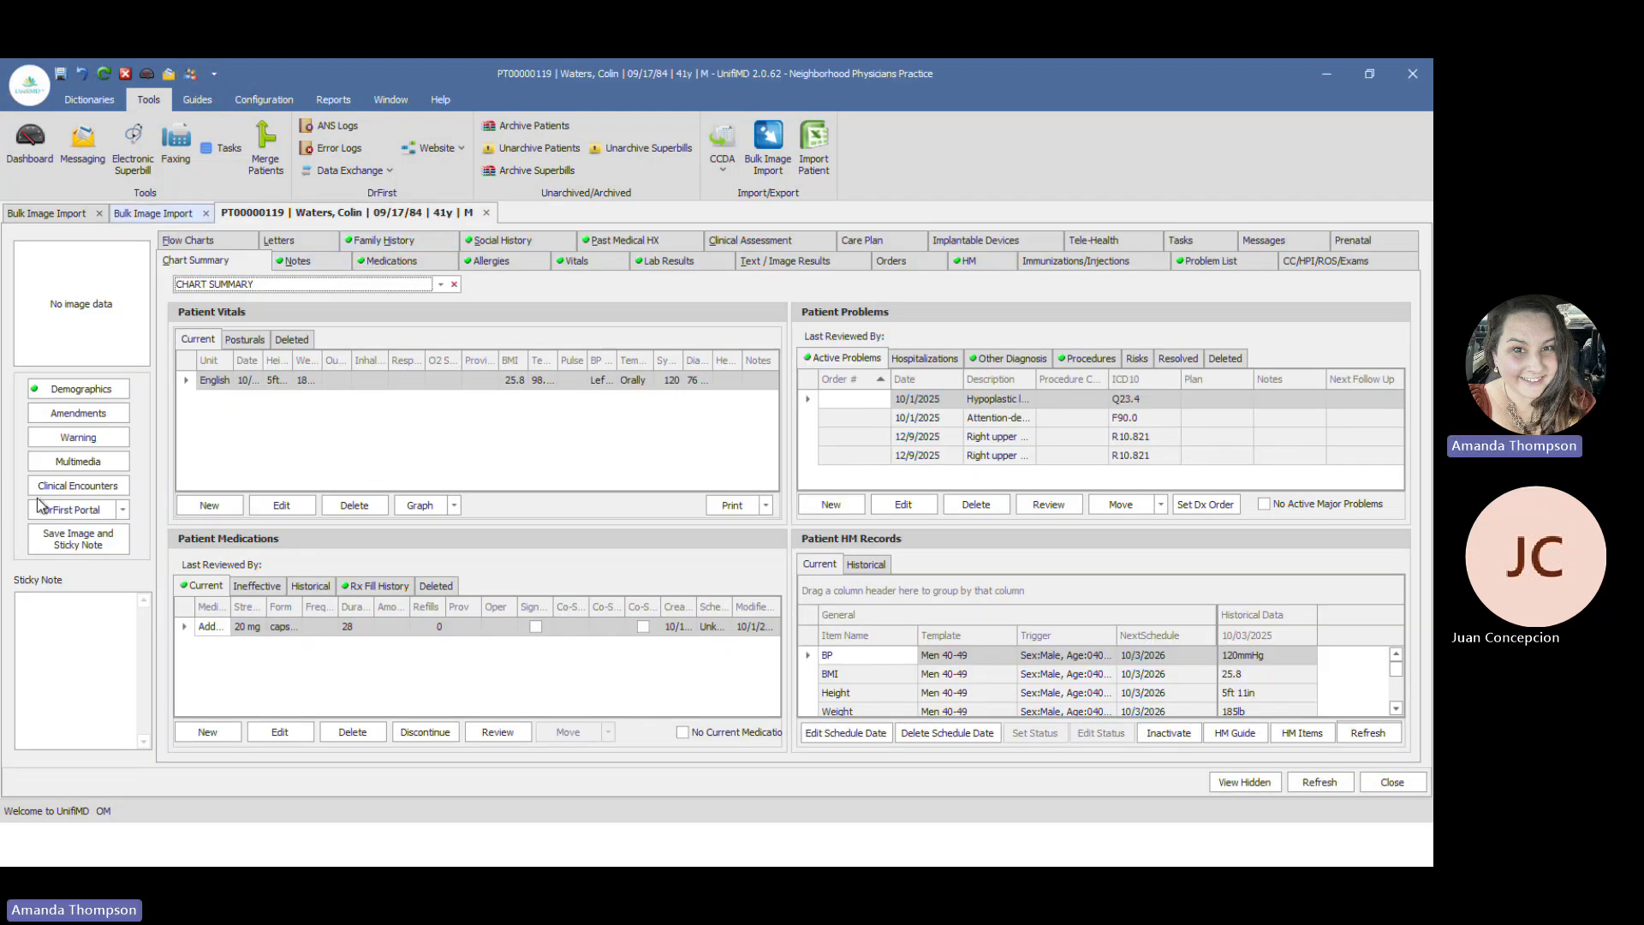
{"action": "left_click", "coordinate": [72, 464]}
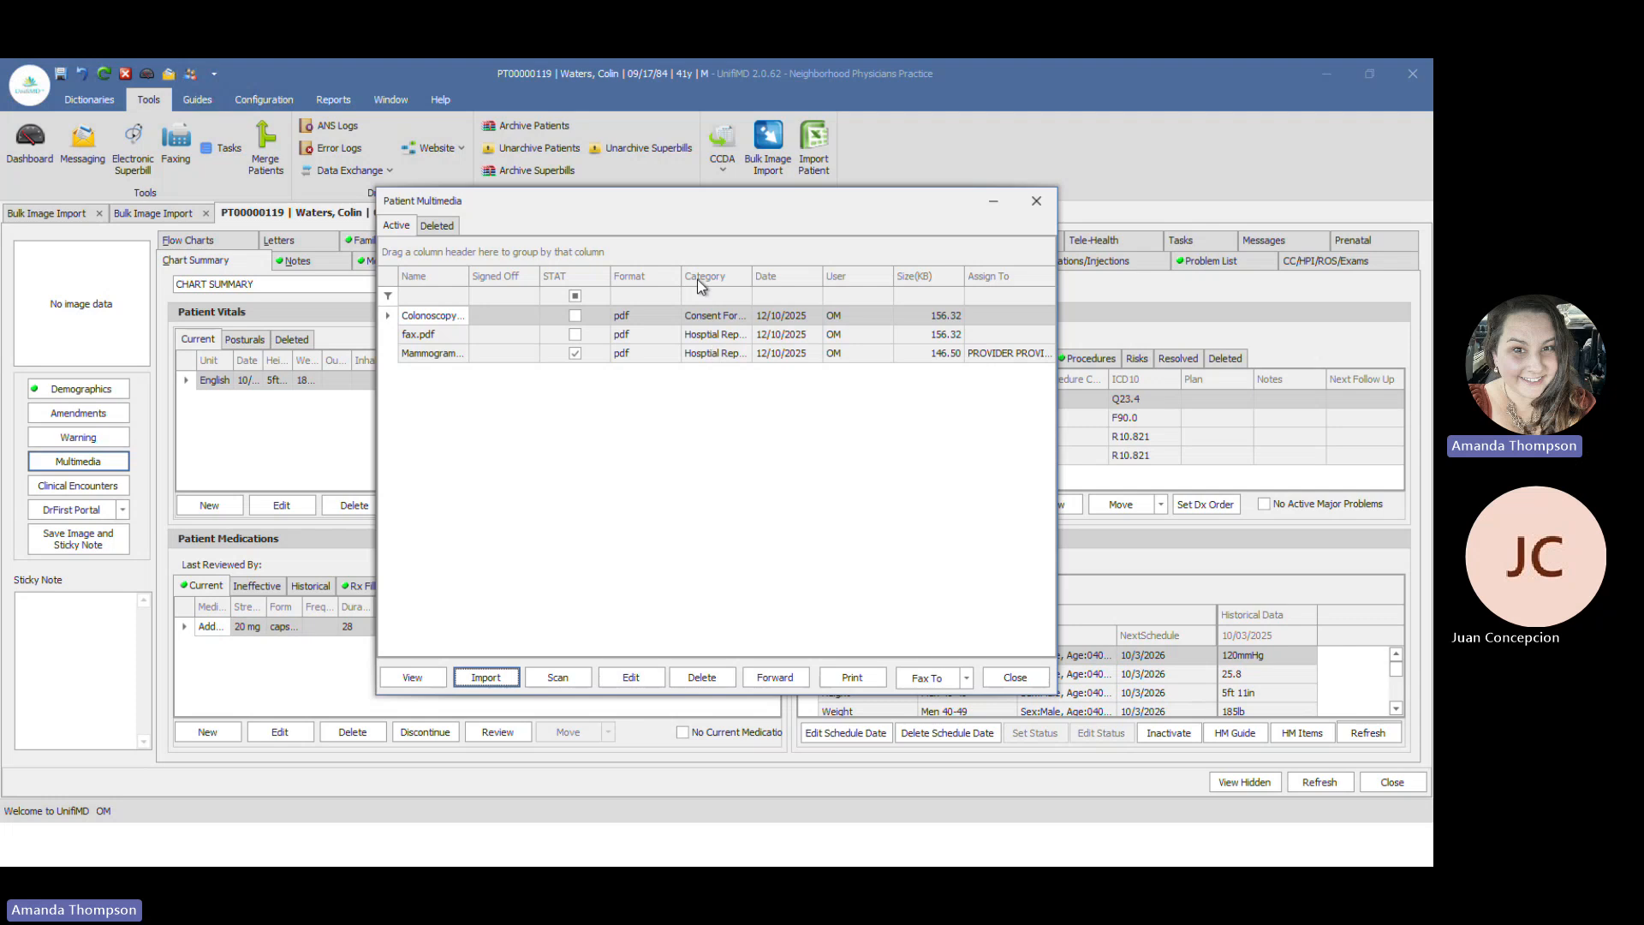
{"action": "left_click_drag", "start_coordinate": [716, 278], "coordinate": [701, 257]}
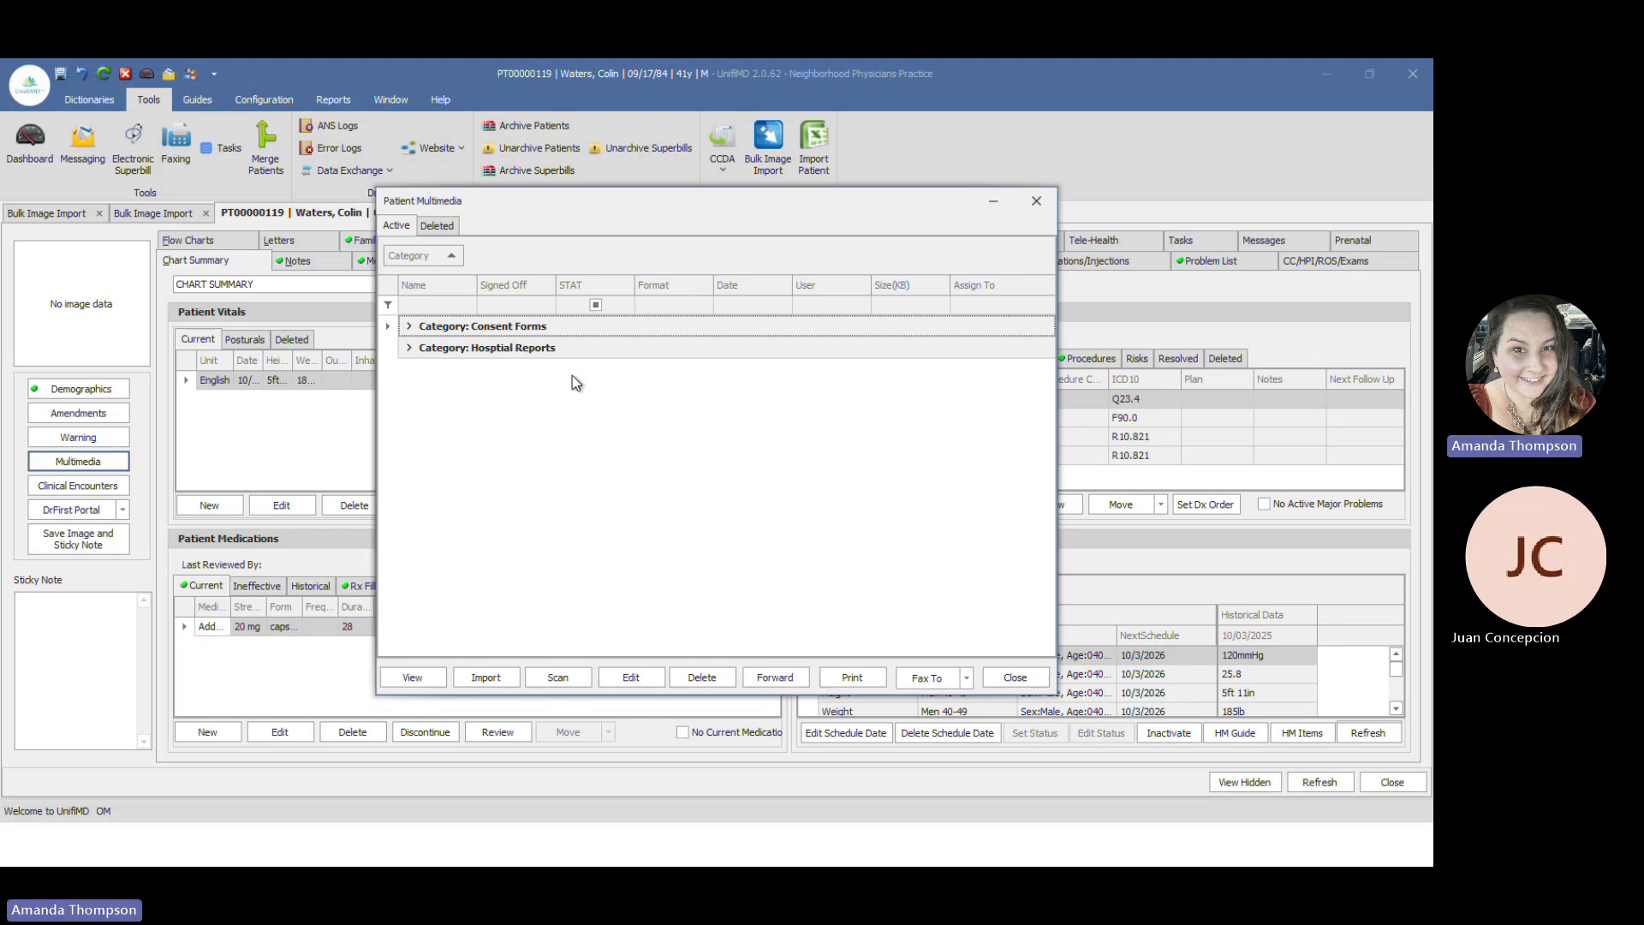
{"action": "left_click", "coordinate": [409, 327]}
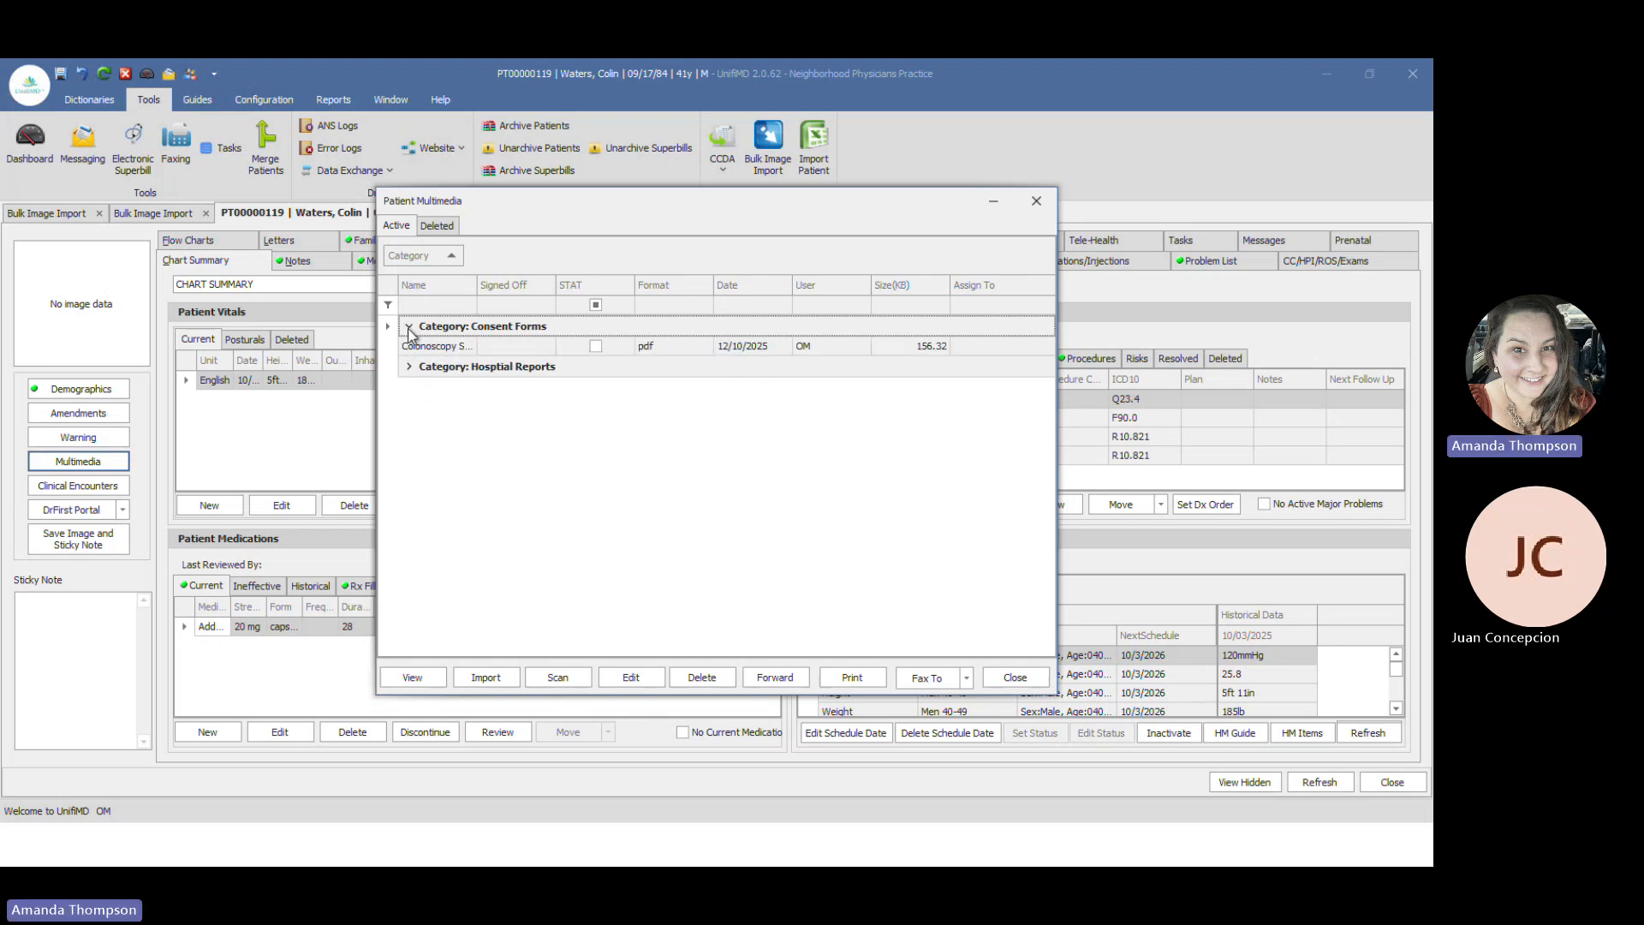
- Collapse the Consent Forms group, look at the files under Hosptial Reports, and collapse that group too
{"action": "left_click", "coordinate": [408, 328]}
{"action": "left_click", "coordinate": [409, 348]}
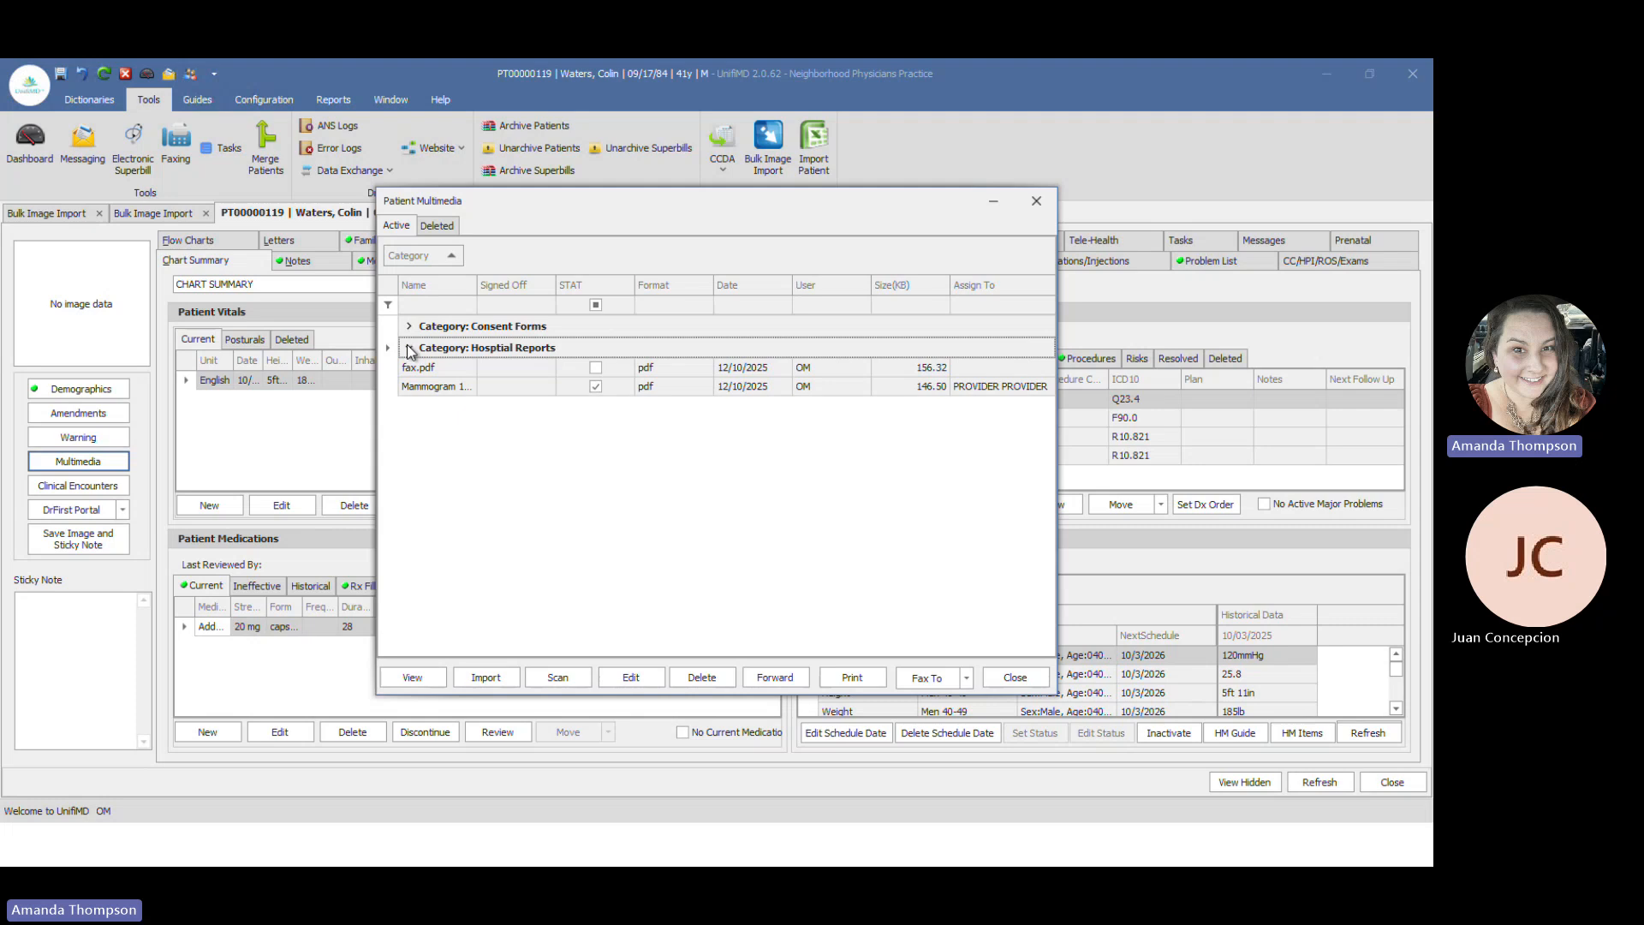
{"action": "left_click", "coordinate": [409, 348]}
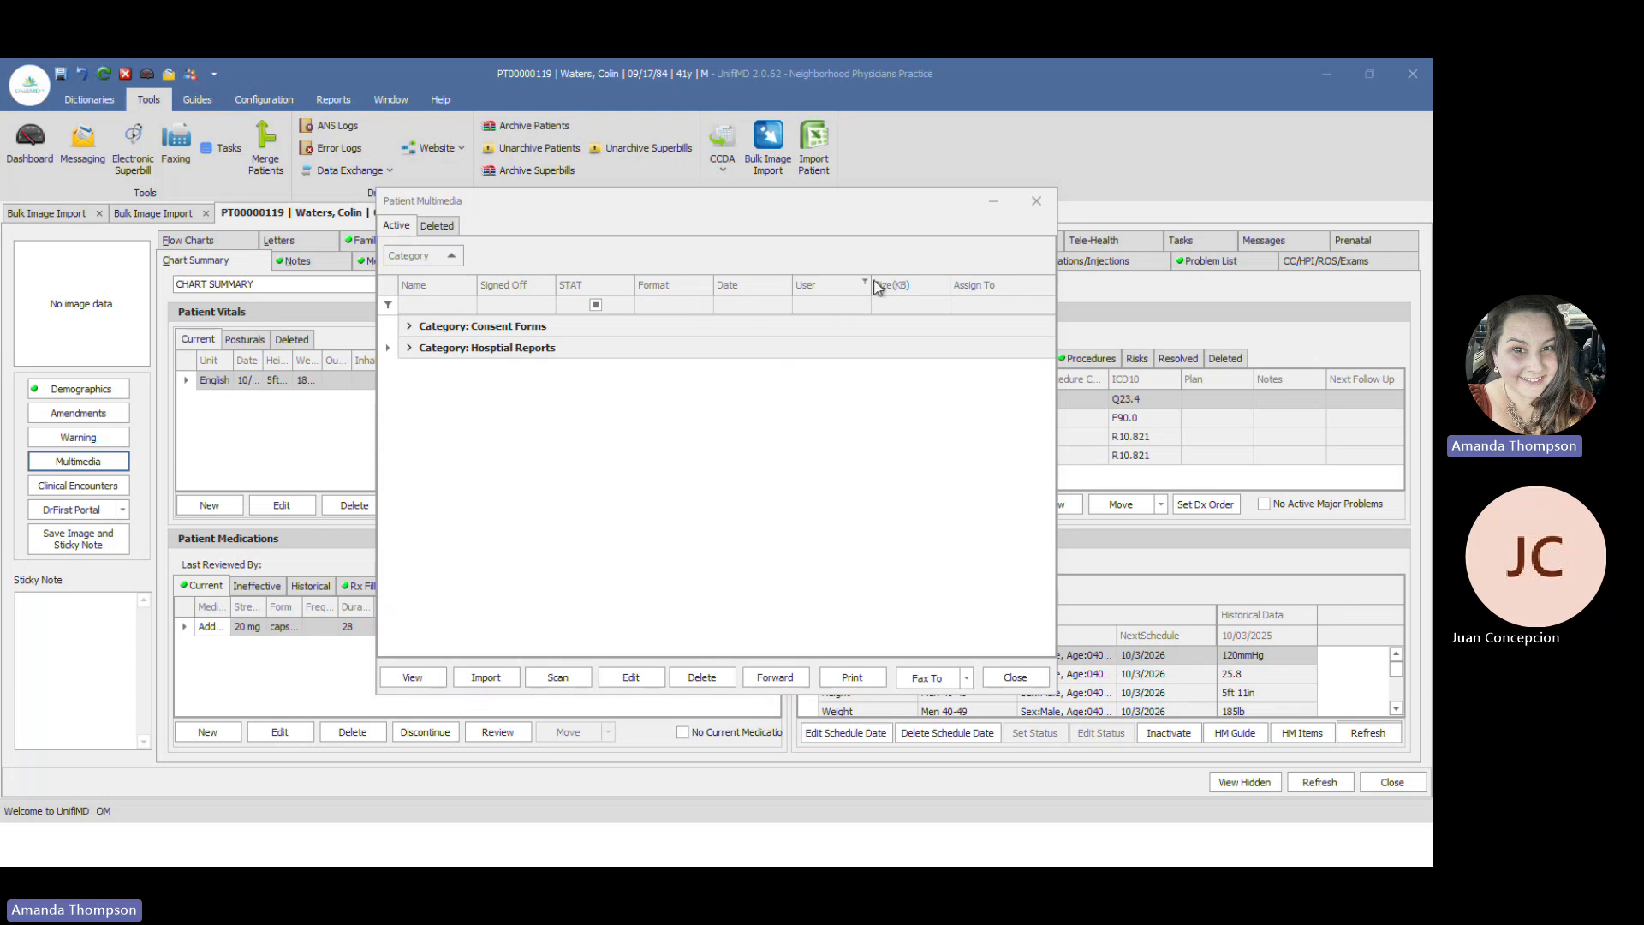
- Remove the Size(KB) and Format columns from the patient's multimedia list
{"action": "left_click_drag", "start_coordinate": [918, 296], "coordinate": [913, 214]}
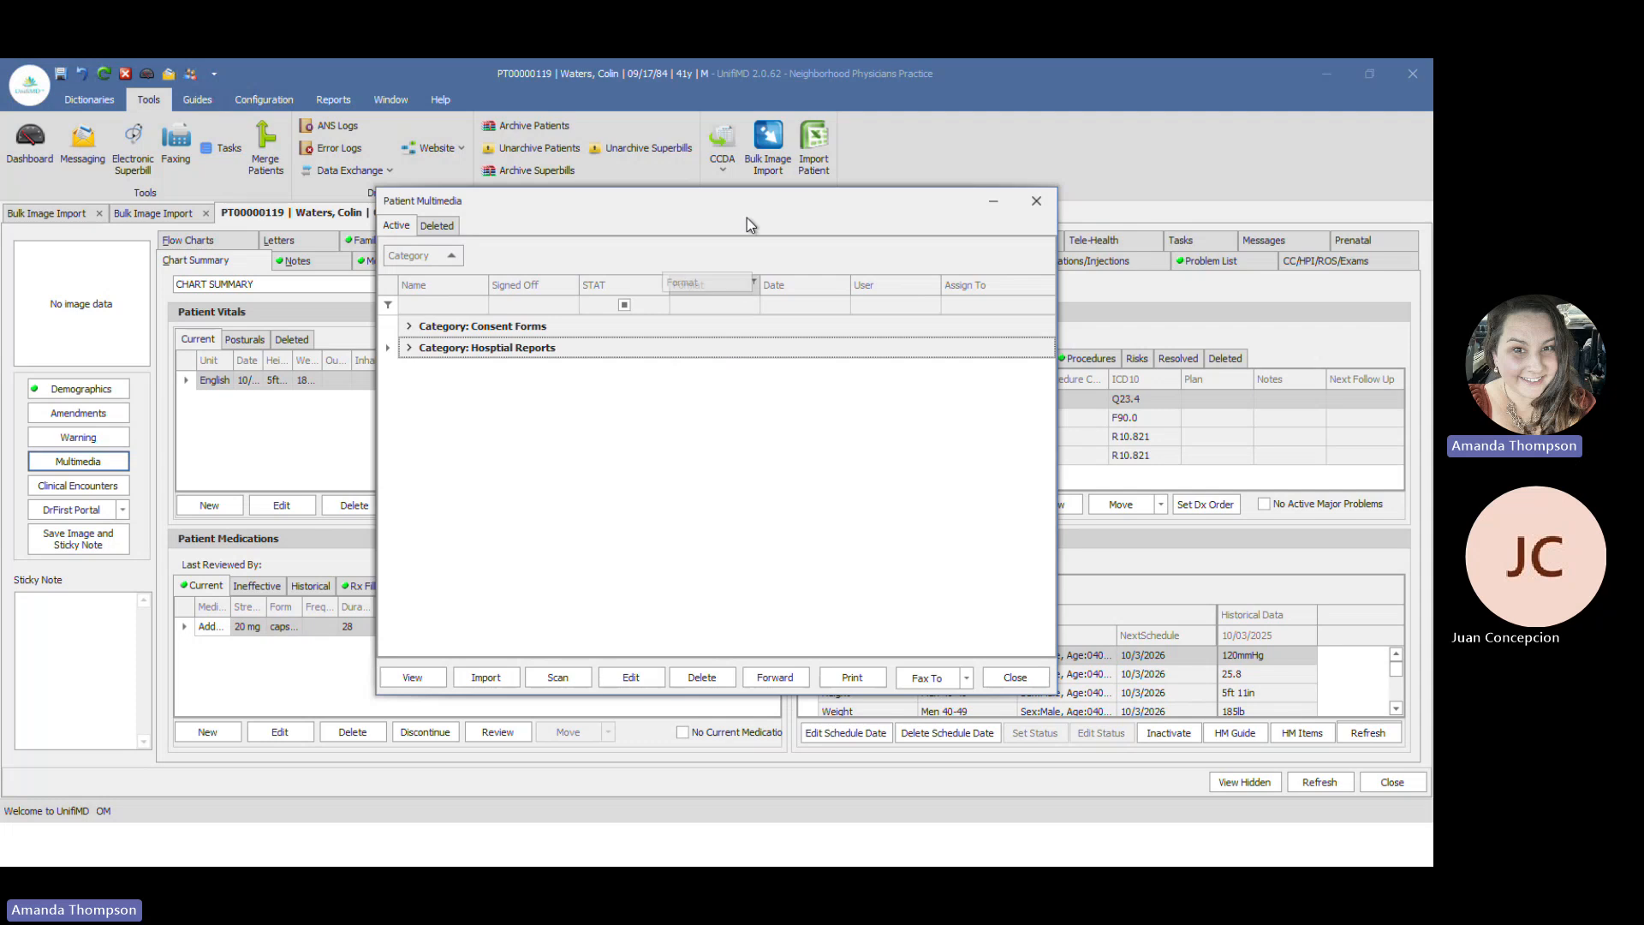
{"action": "left_click_drag", "start_coordinate": [747, 225], "coordinate": [749, 225]}
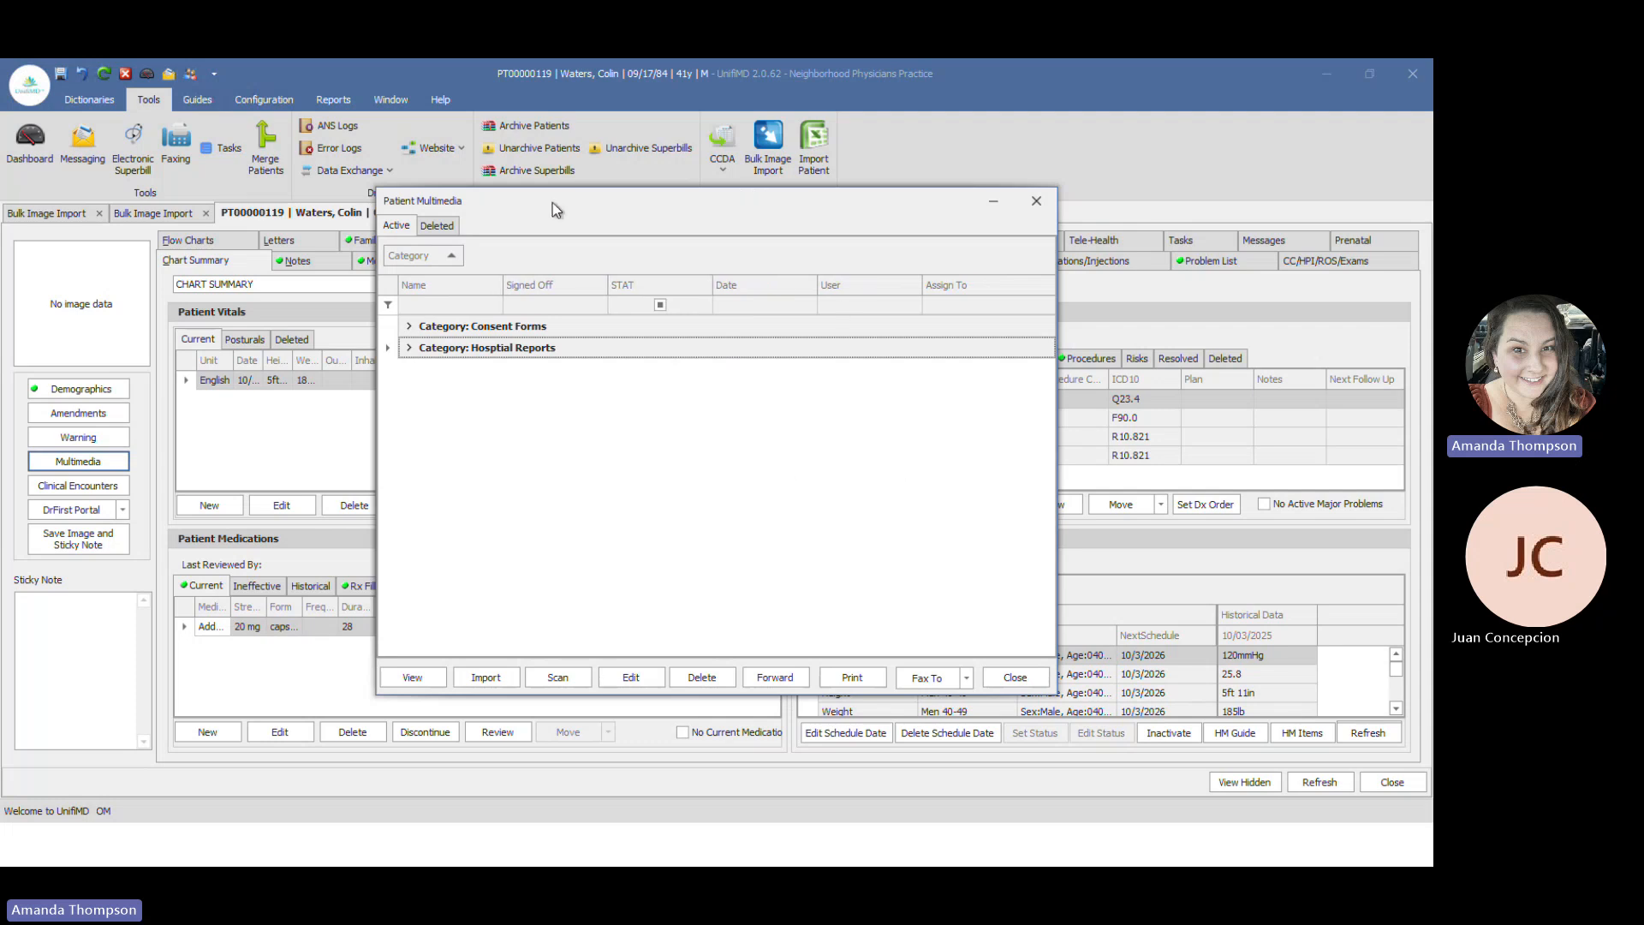
- Filter the multimedia list by name with "mam" and expand the Hosptial Reports group
{"action": "left_click", "coordinate": [439, 306]}
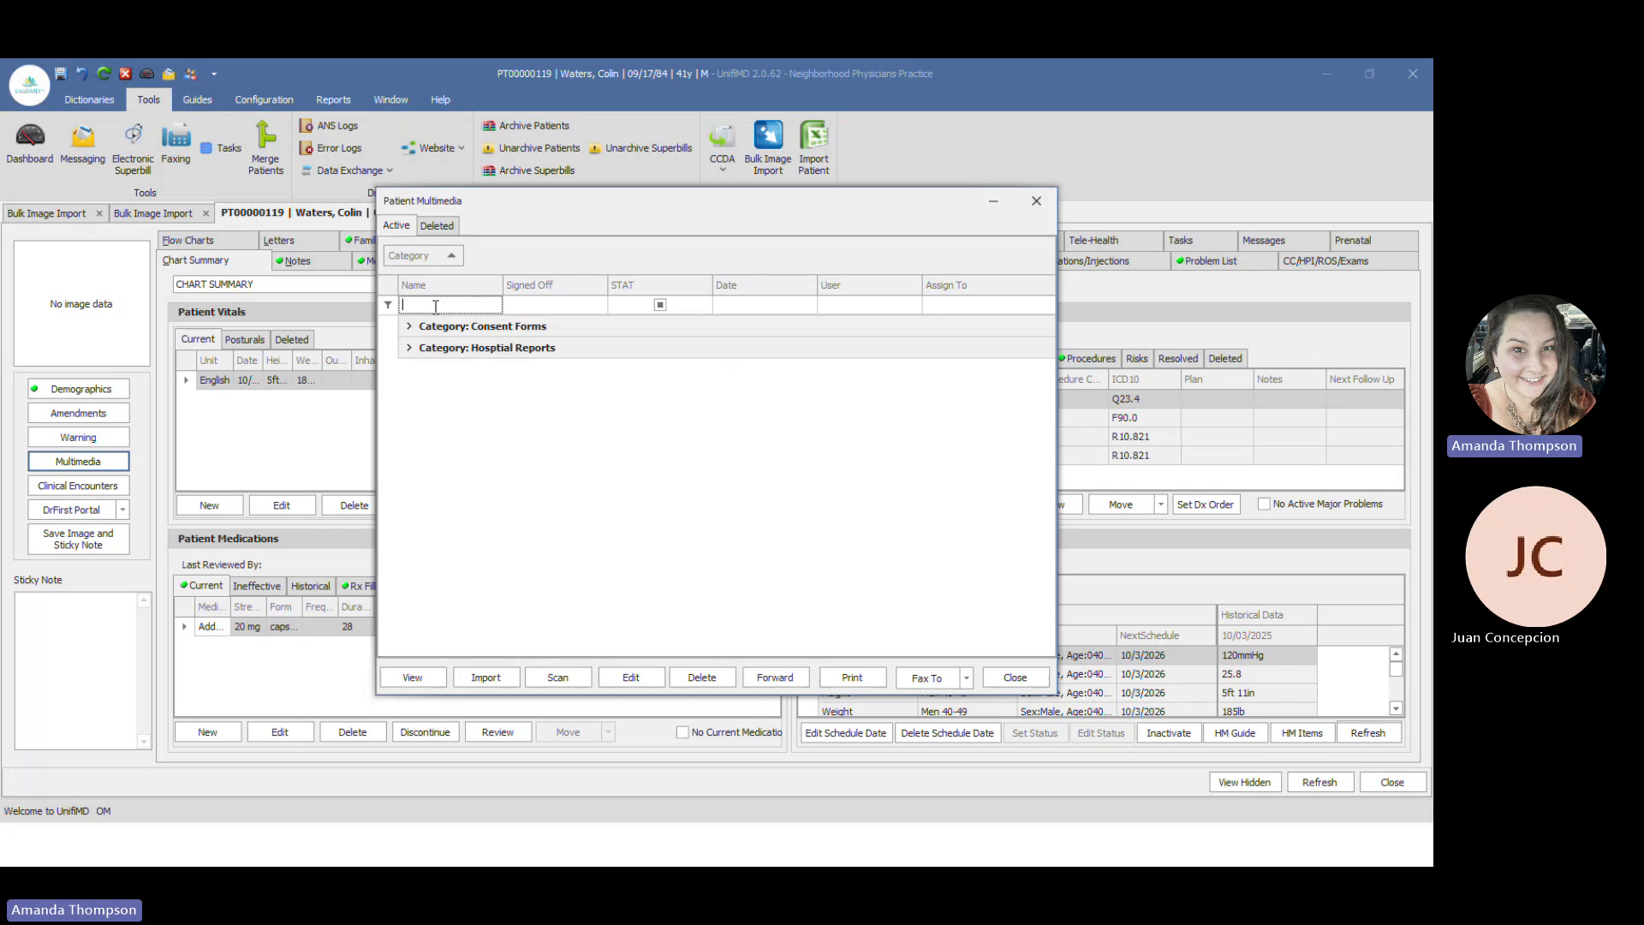
{"action": "type", "text": "mam"}
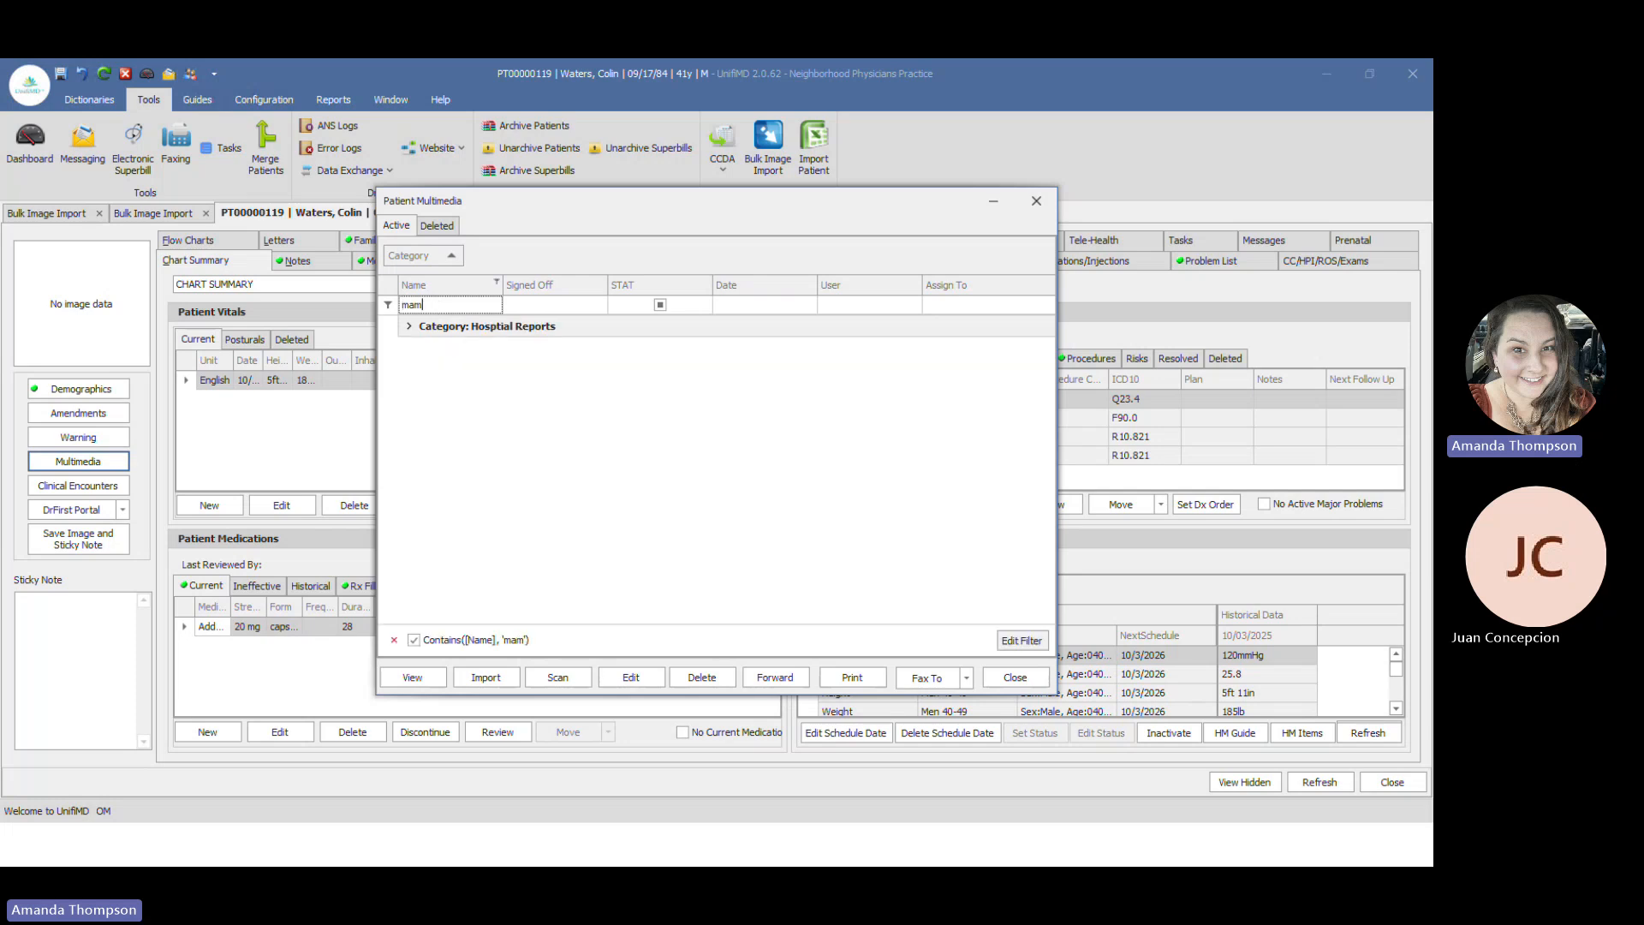
{"action": "left_click", "coordinate": [407, 328]}
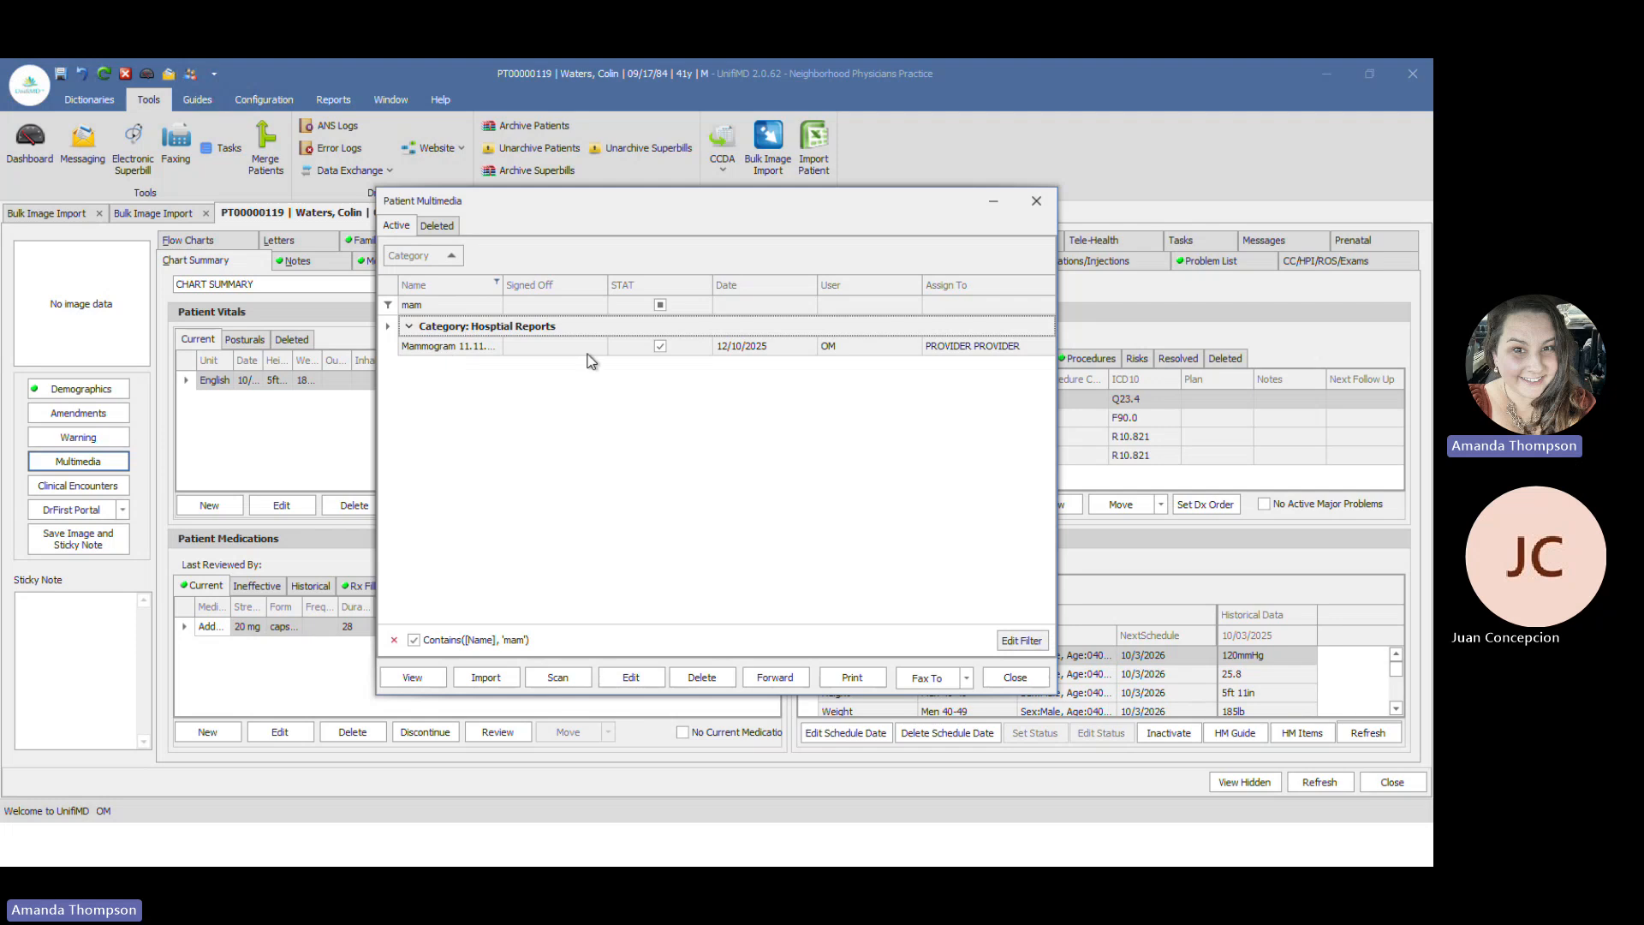
- Open the mammogram PDF from the multimedia list to view the report, and close it and the patient's multimedia
{"action": "left_click", "coordinate": [466, 346]}
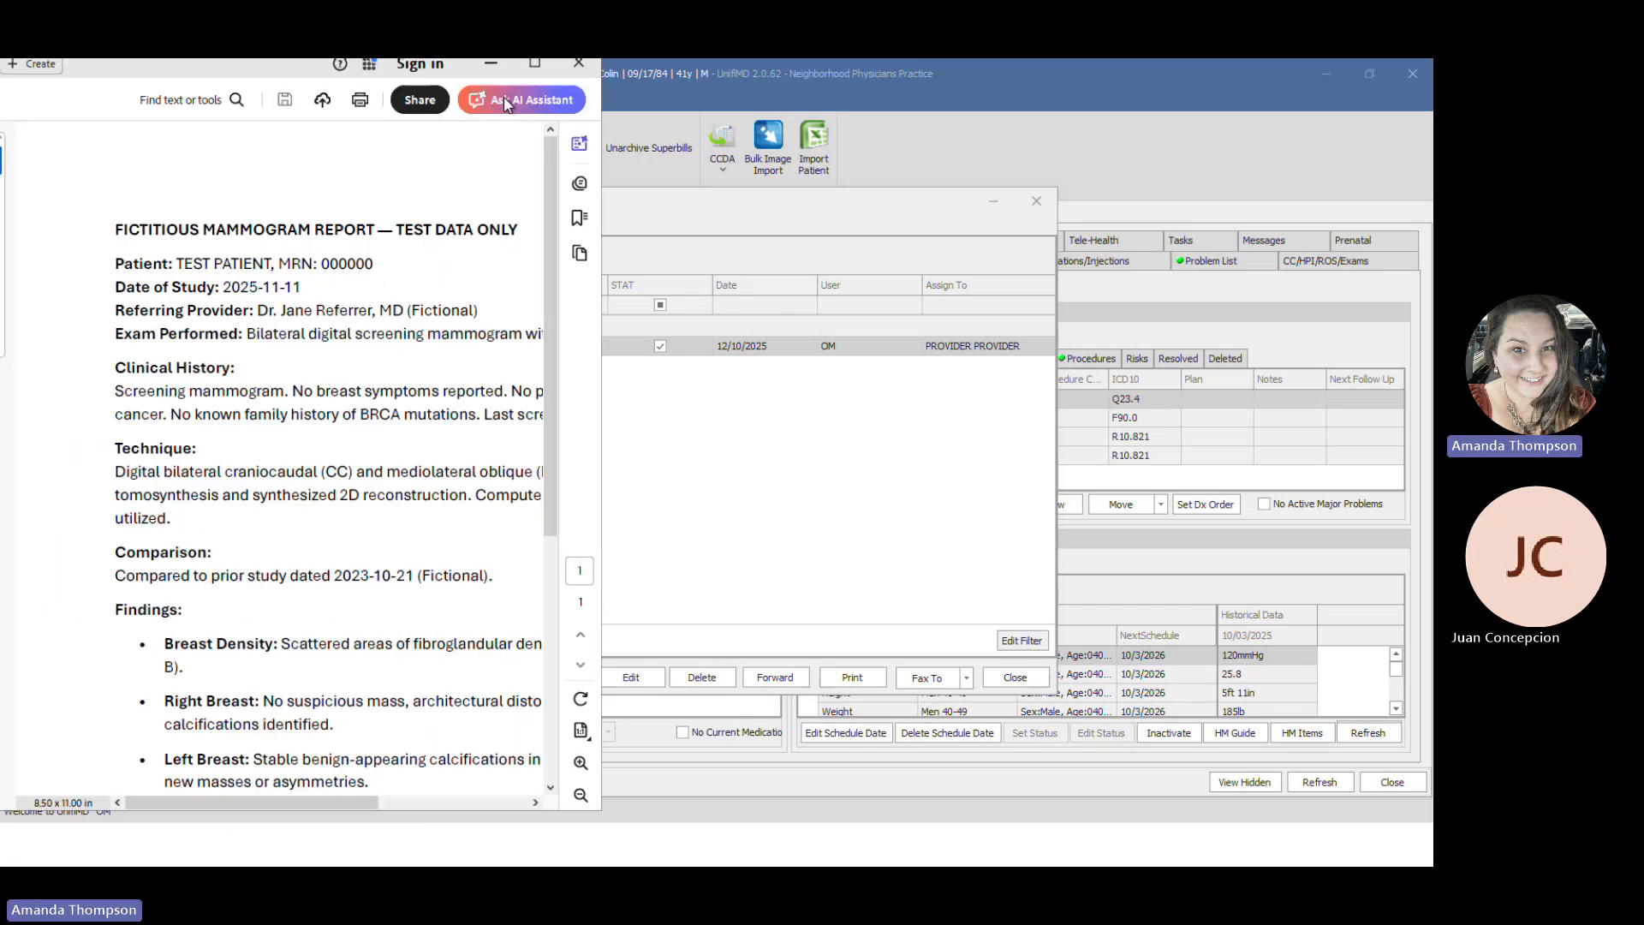
{"action": "left_click_drag", "start_coordinate": [185, 74], "coordinate": [284, 197]}
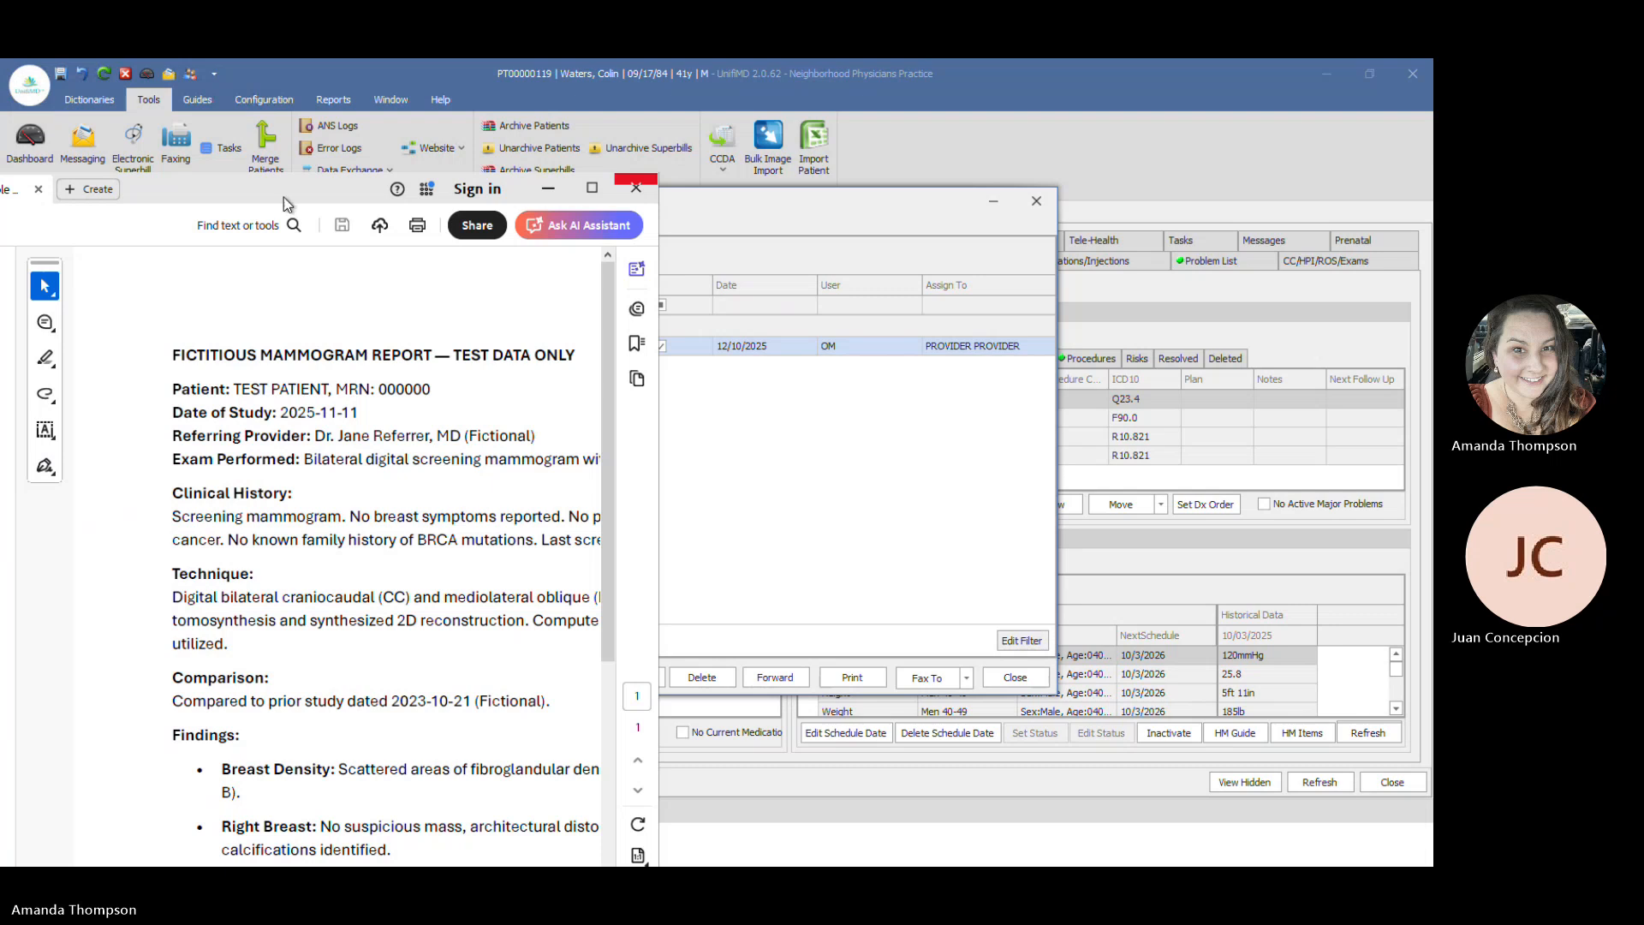
{"action": "left_click", "coordinate": [603, 164]}
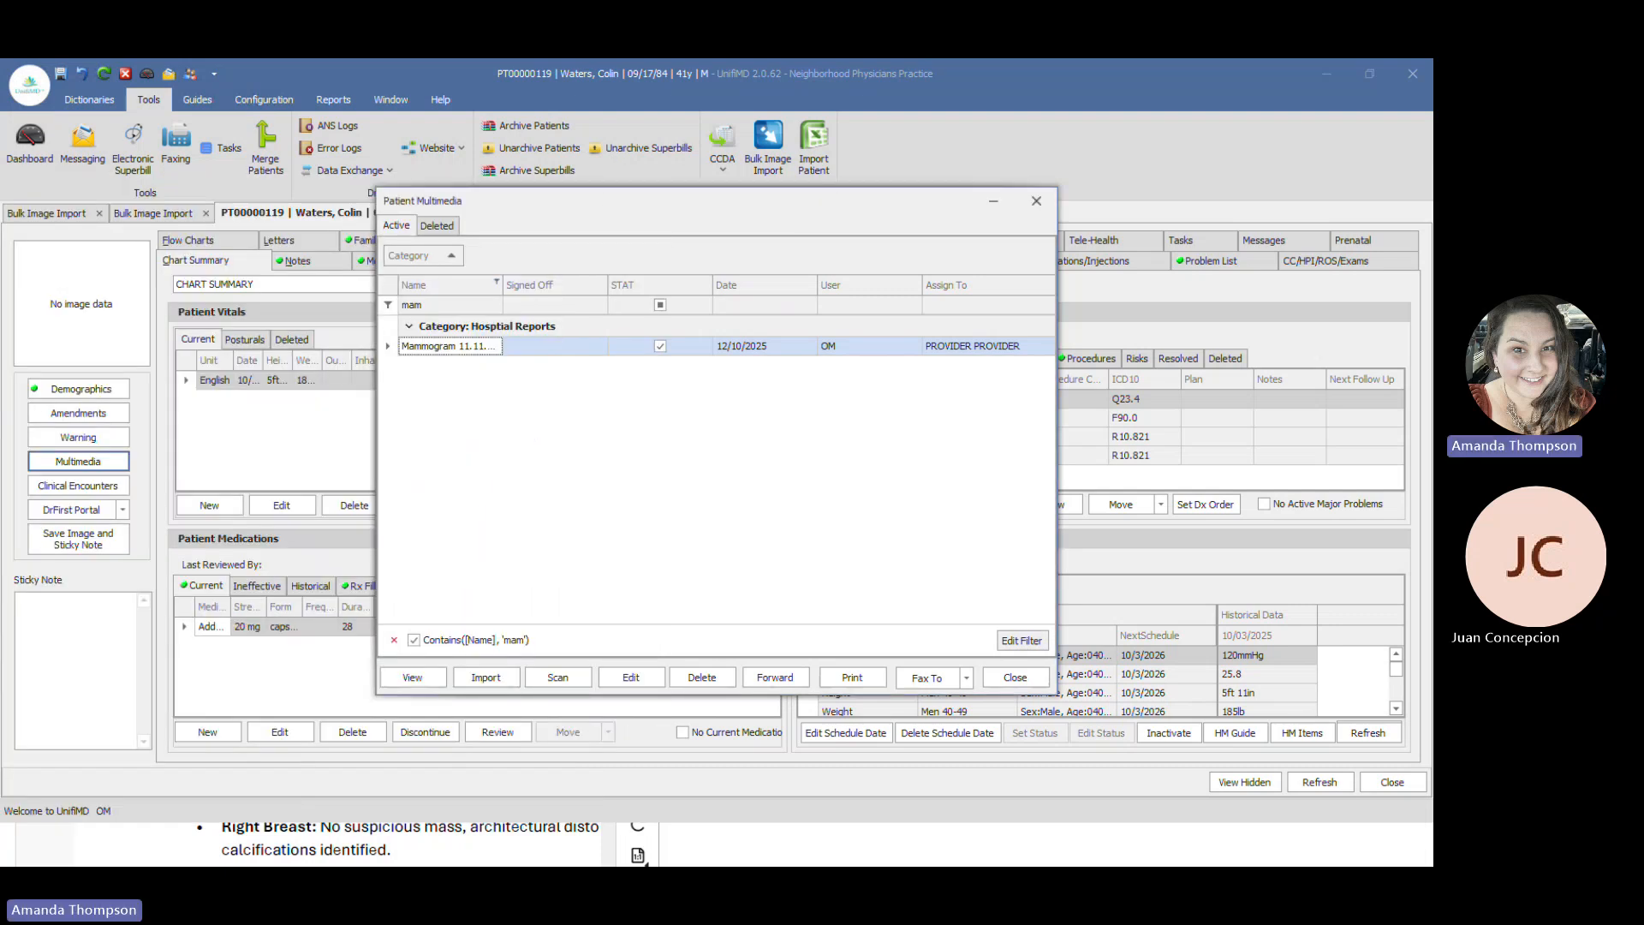
{"action": "key", "text": "alt+Tab"}
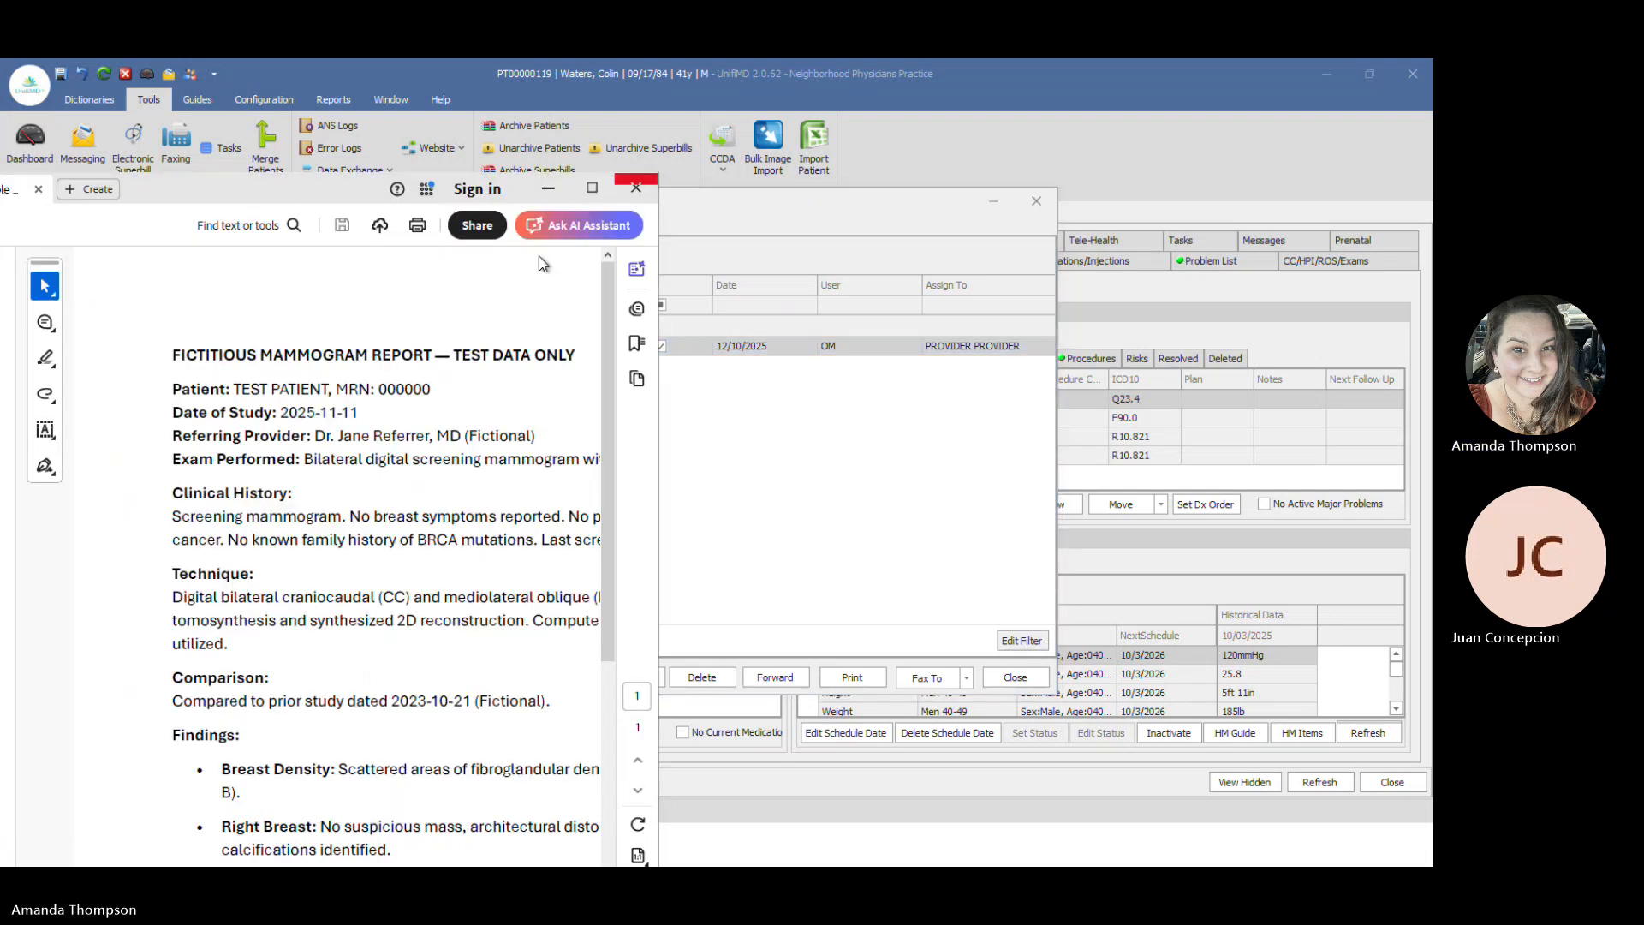
{"action": "left_click_drag", "start_coordinate": [207, 192], "coordinate": [551, 238]}
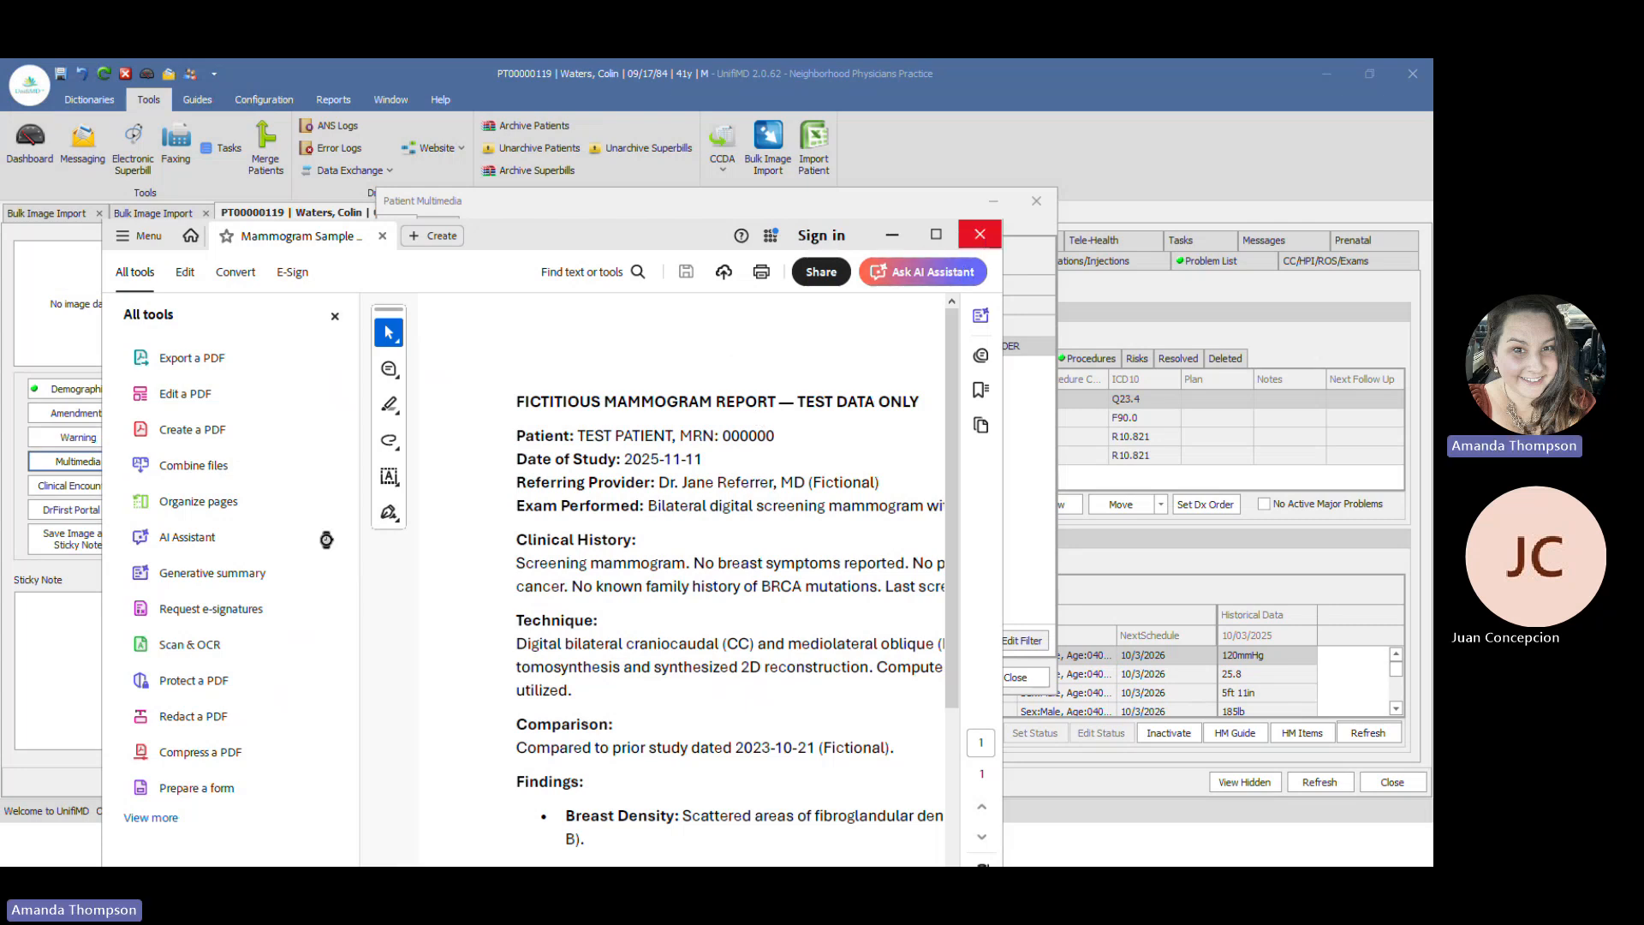
{"action": "left_click", "coordinate": [980, 235]}
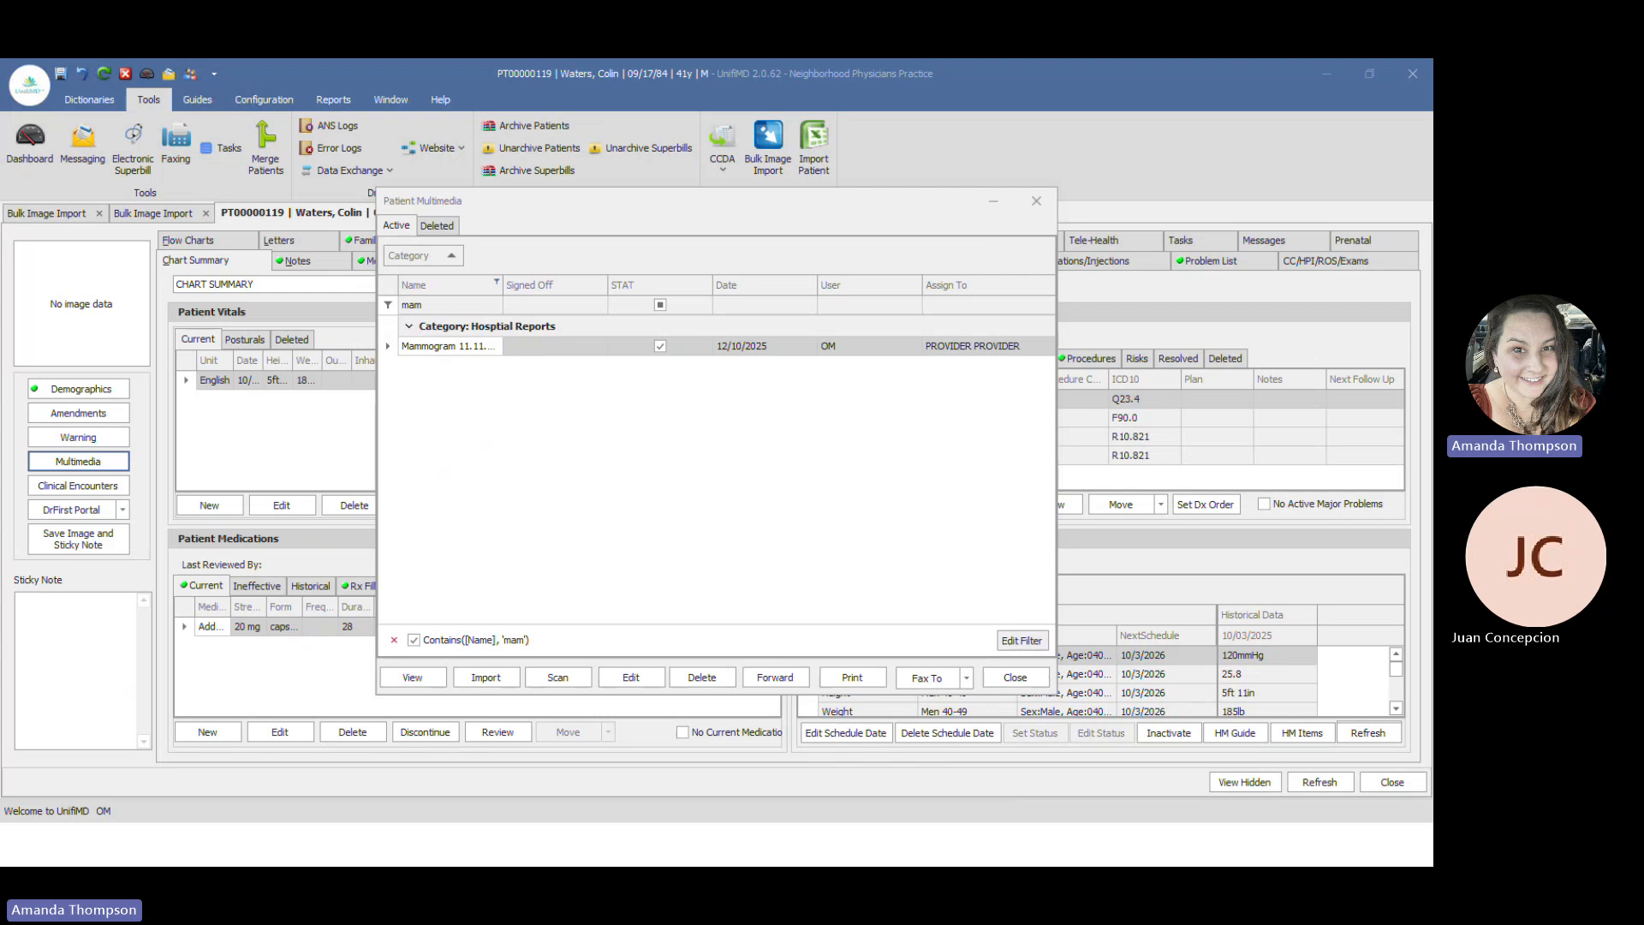
{"action": "left_click", "coordinate": [1015, 678]}
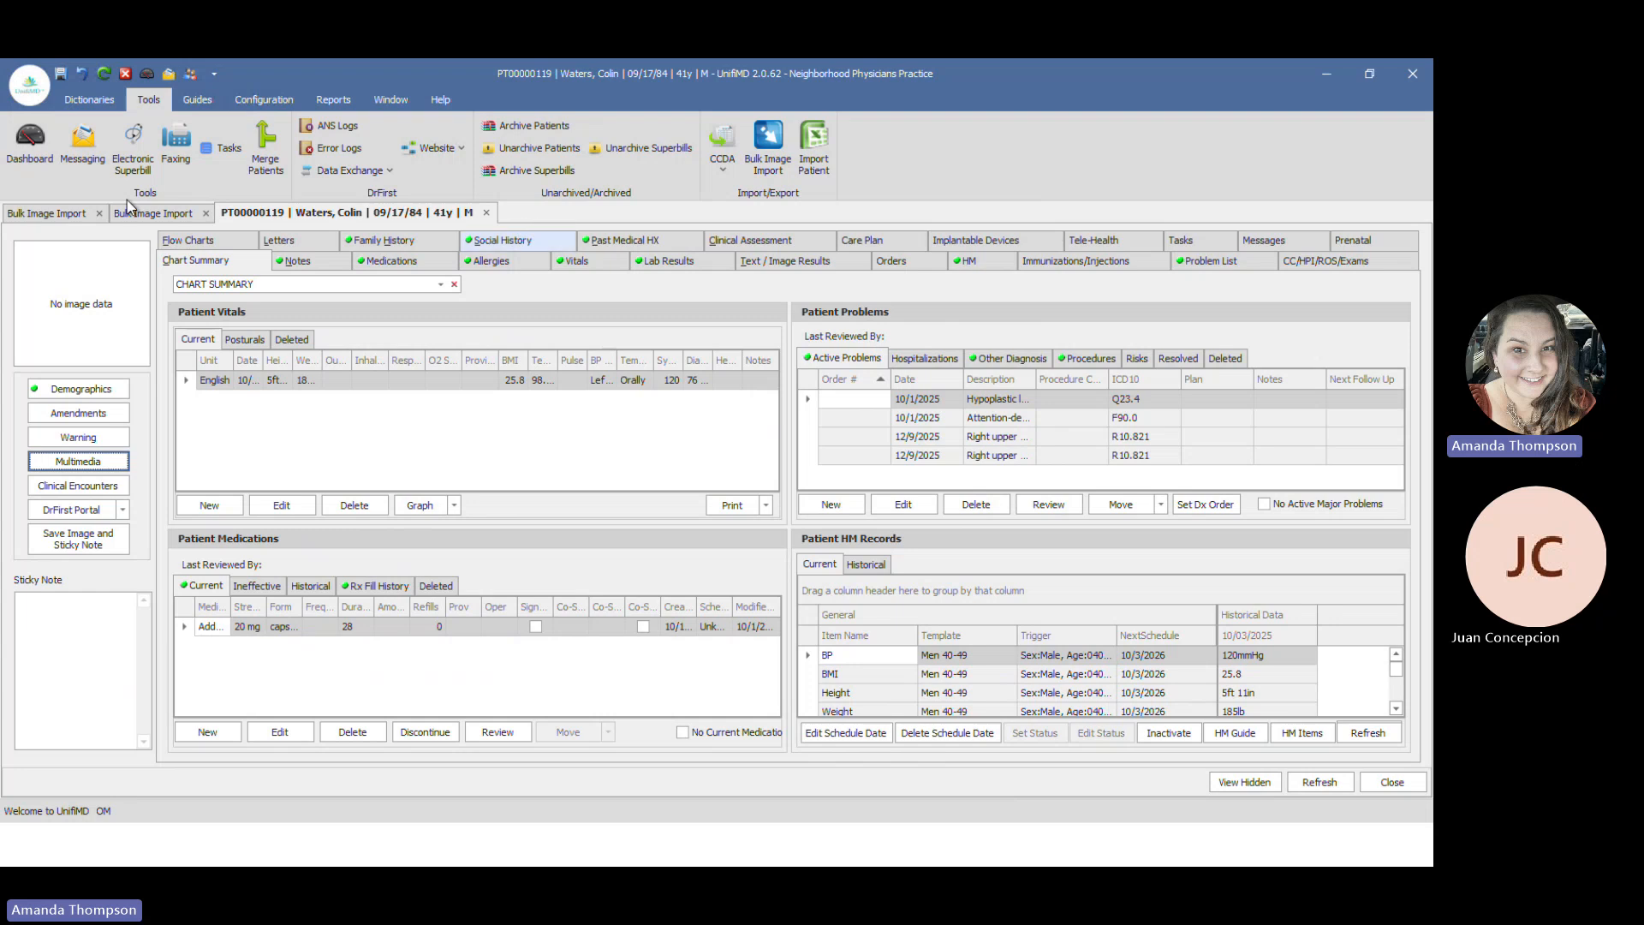
- Close the current practice and bring up the login for opening a practice
{"action": "left_click", "coordinate": [31, 92]}
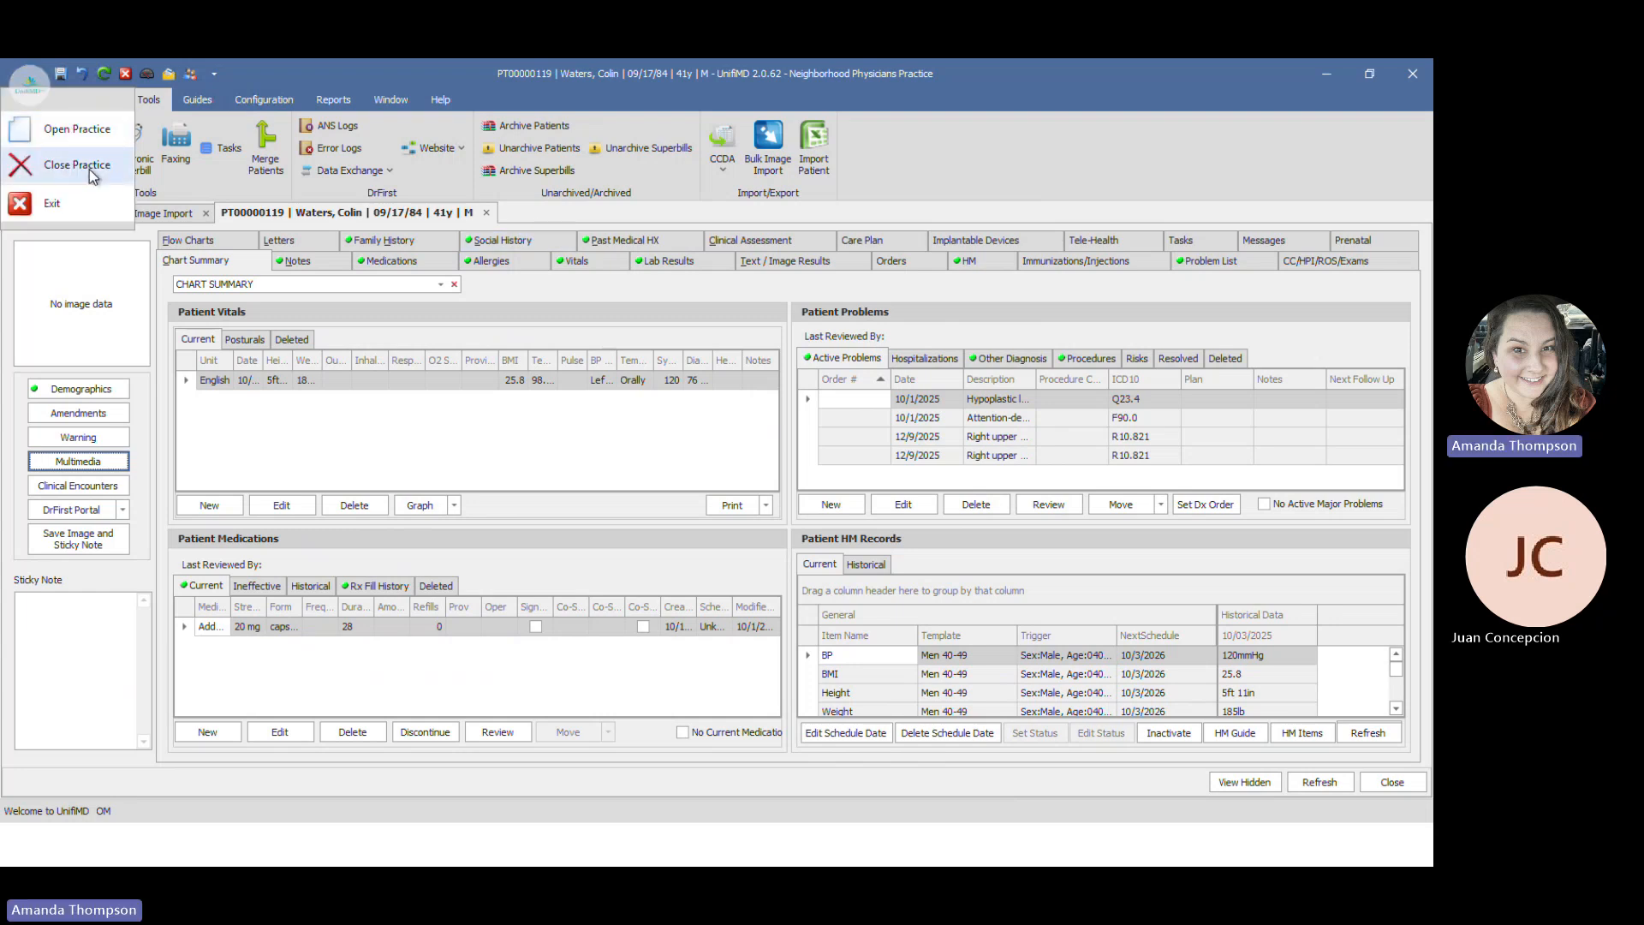
{"action": "left_click", "coordinate": [86, 167]}
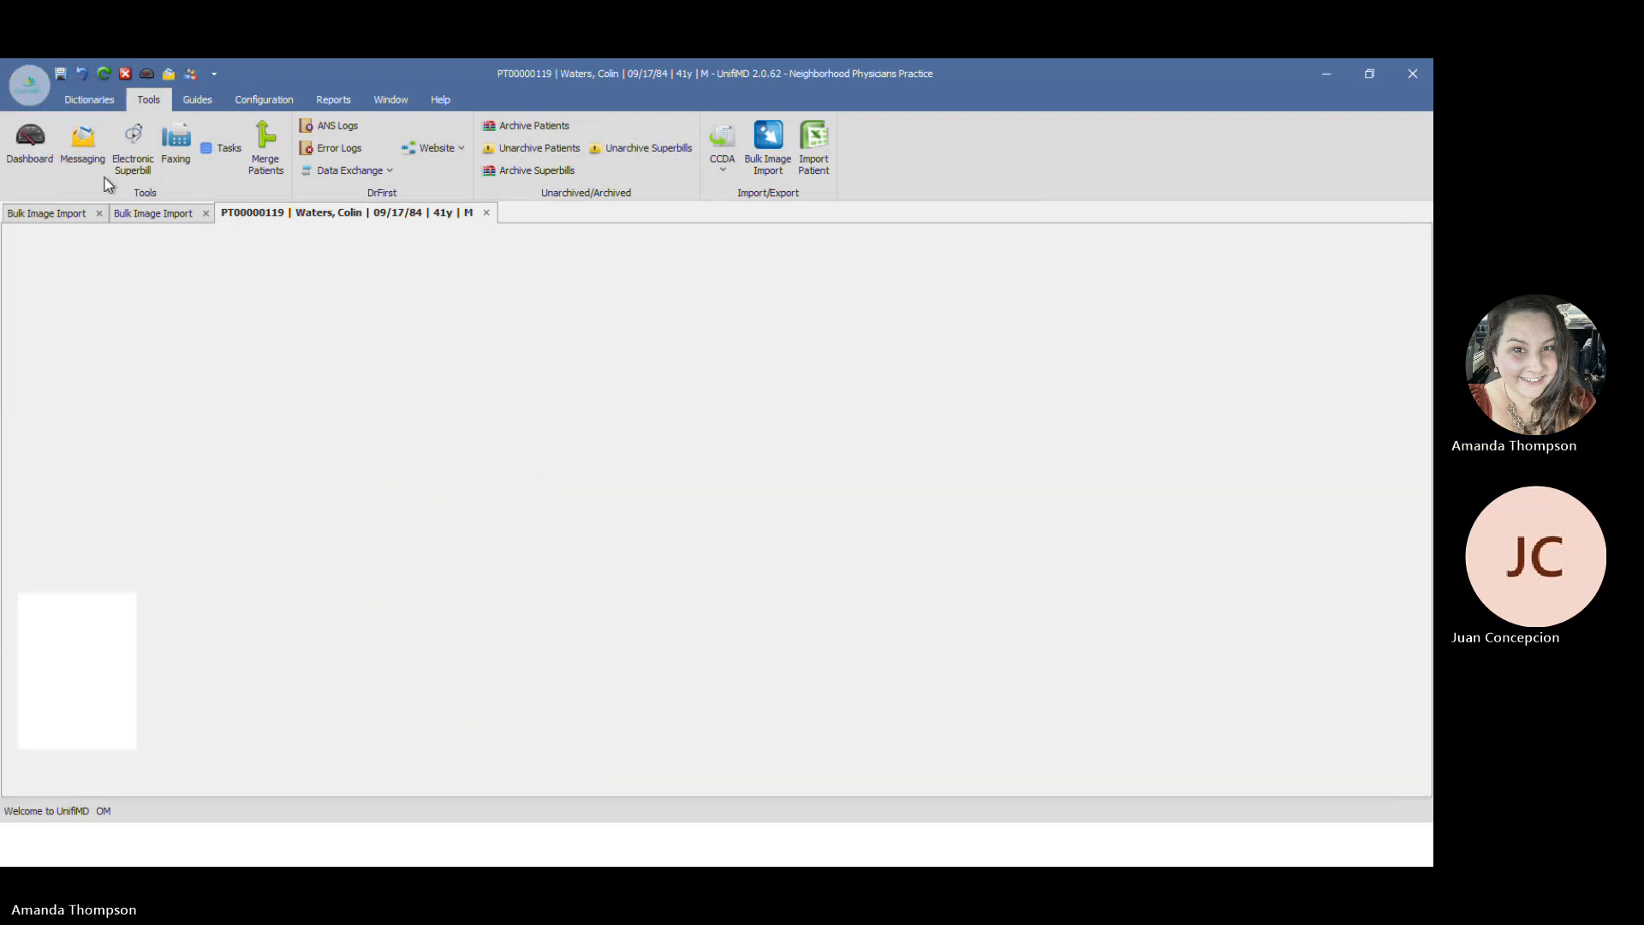
{"action": "left_click", "coordinate": [31, 92]}
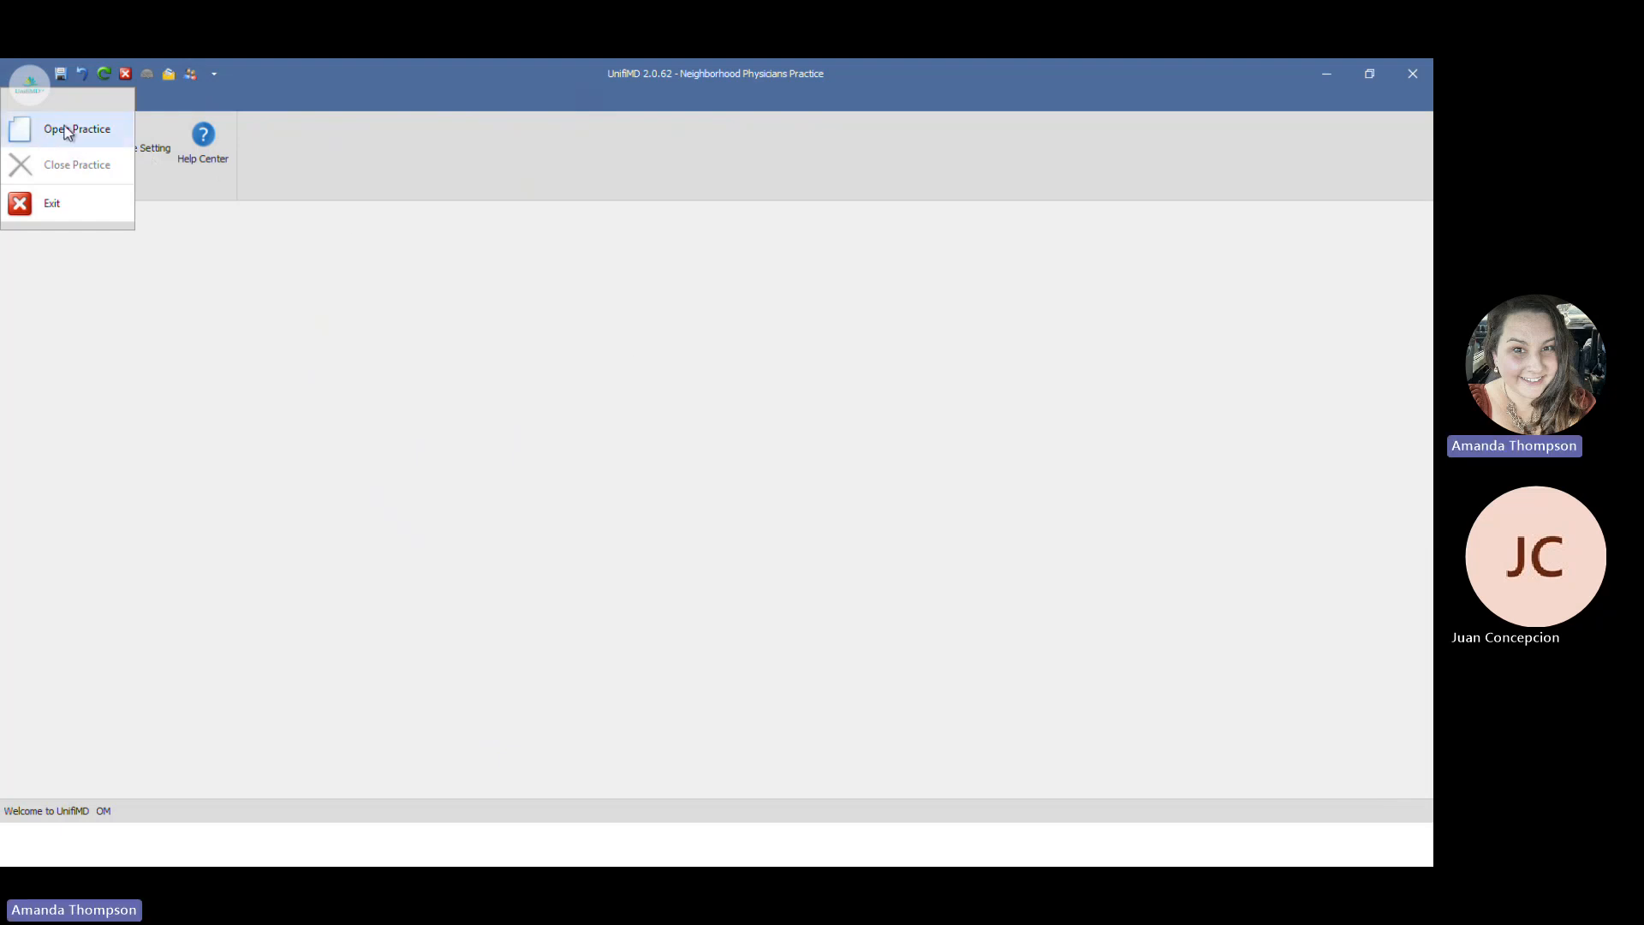
{"action": "left_click", "coordinate": [181, 178]}
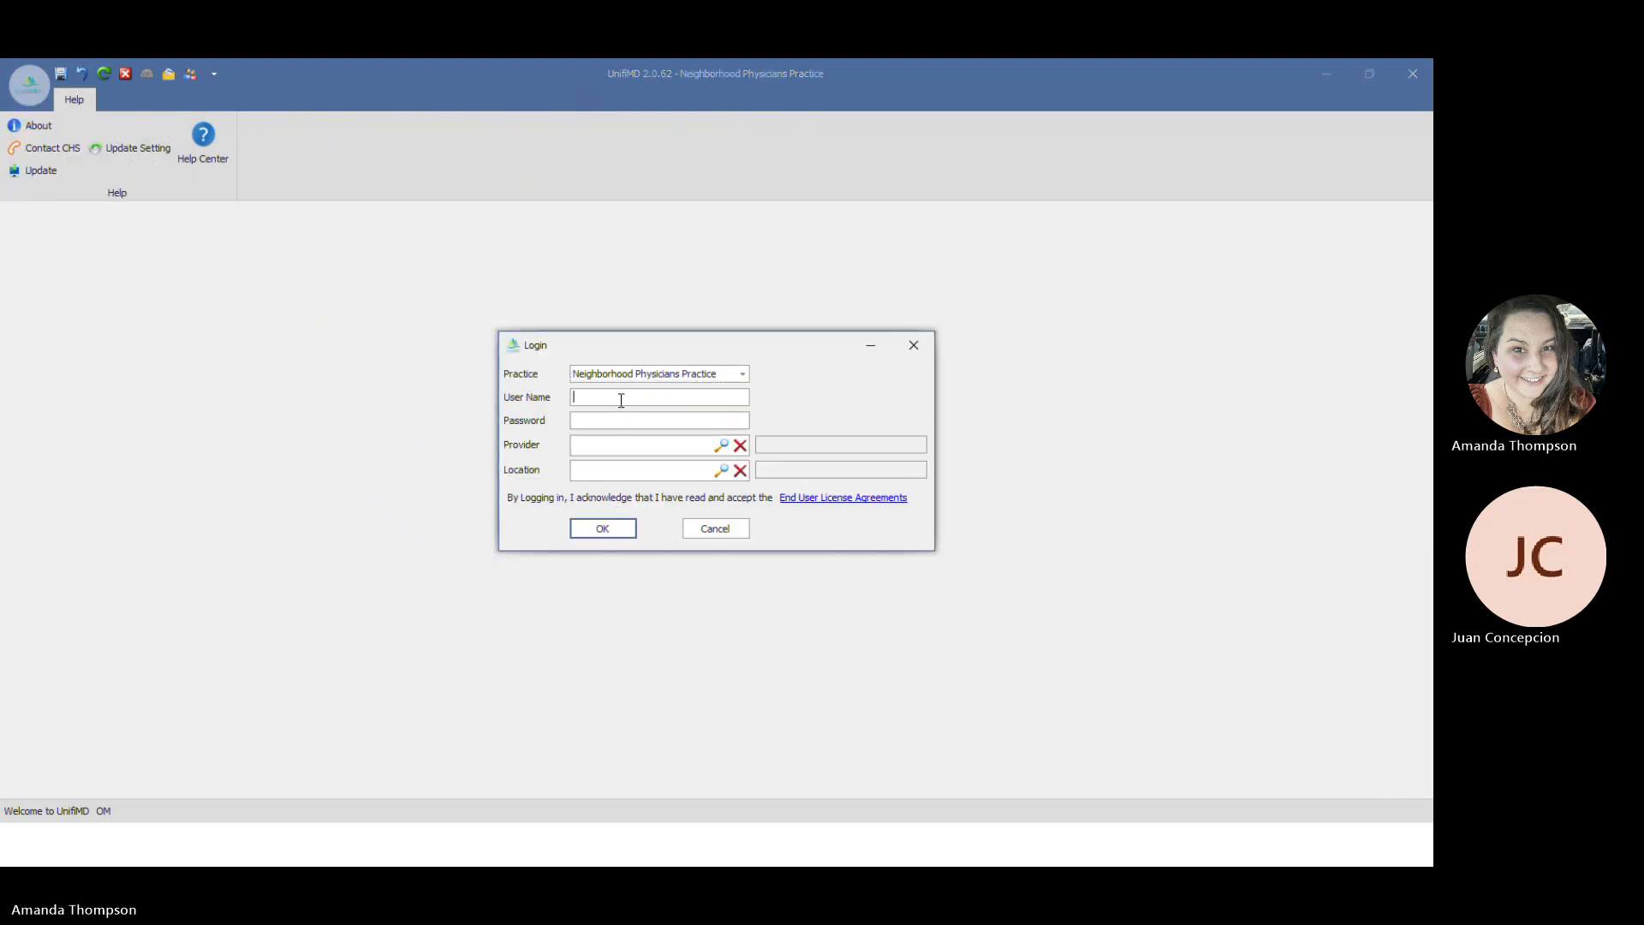
- Log in to Neighborhood Physicians Practice with the user name provider and the account password
{"action": "type", "text": "provider"}
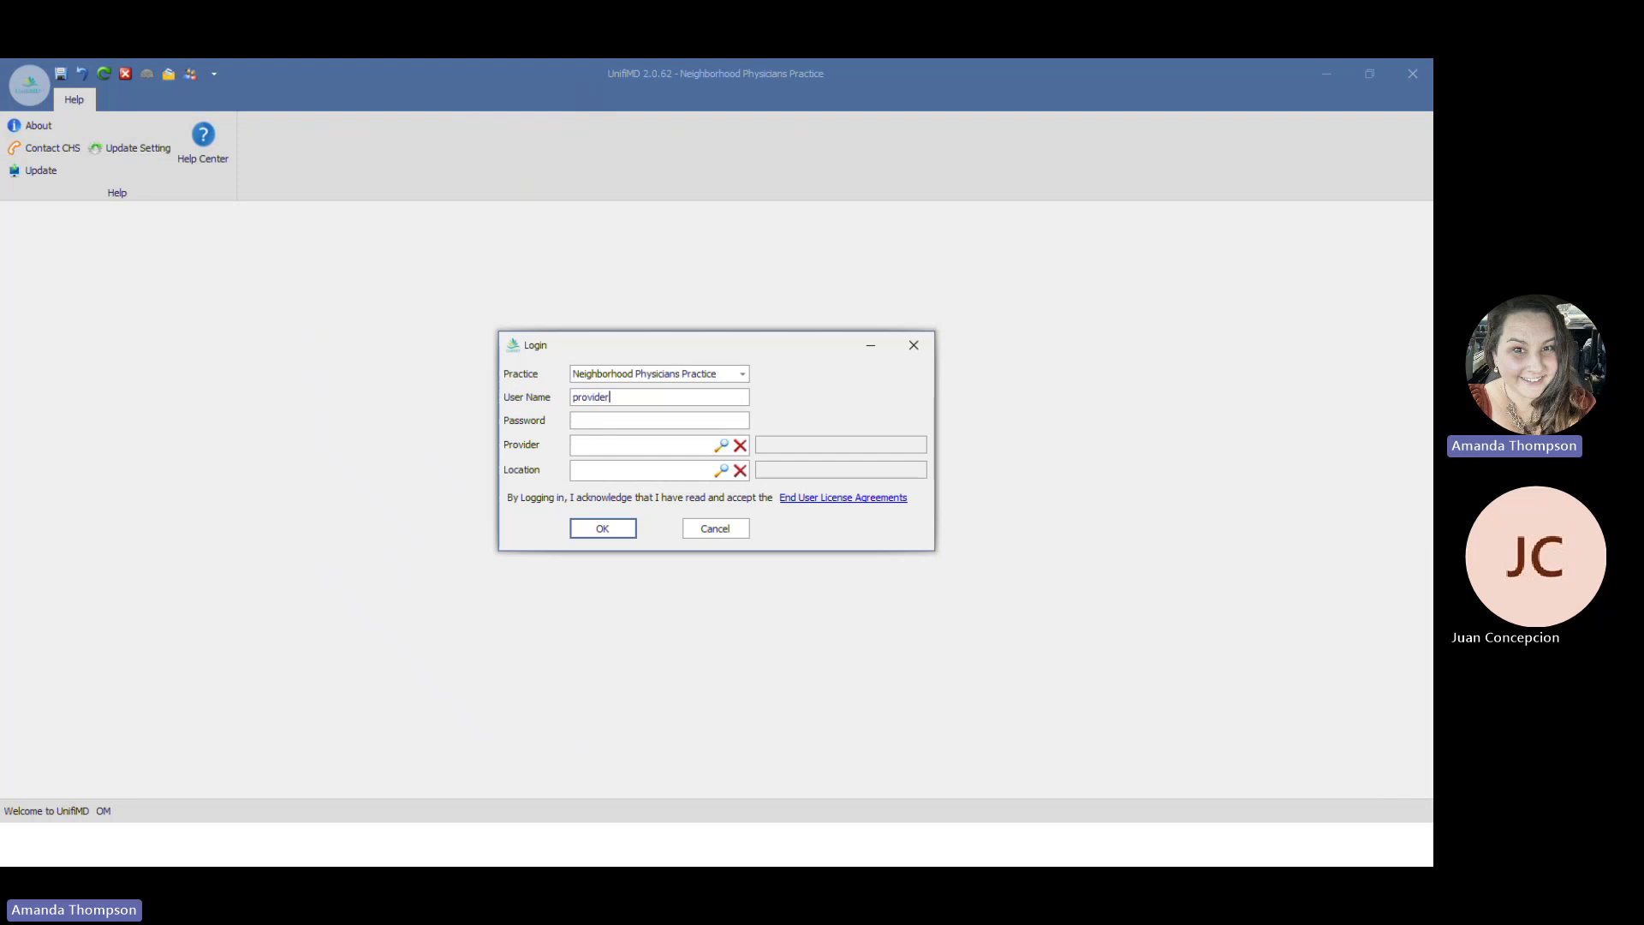
{"action": "key", "text": "Tab"}
{"action": "type", "text": "****"}
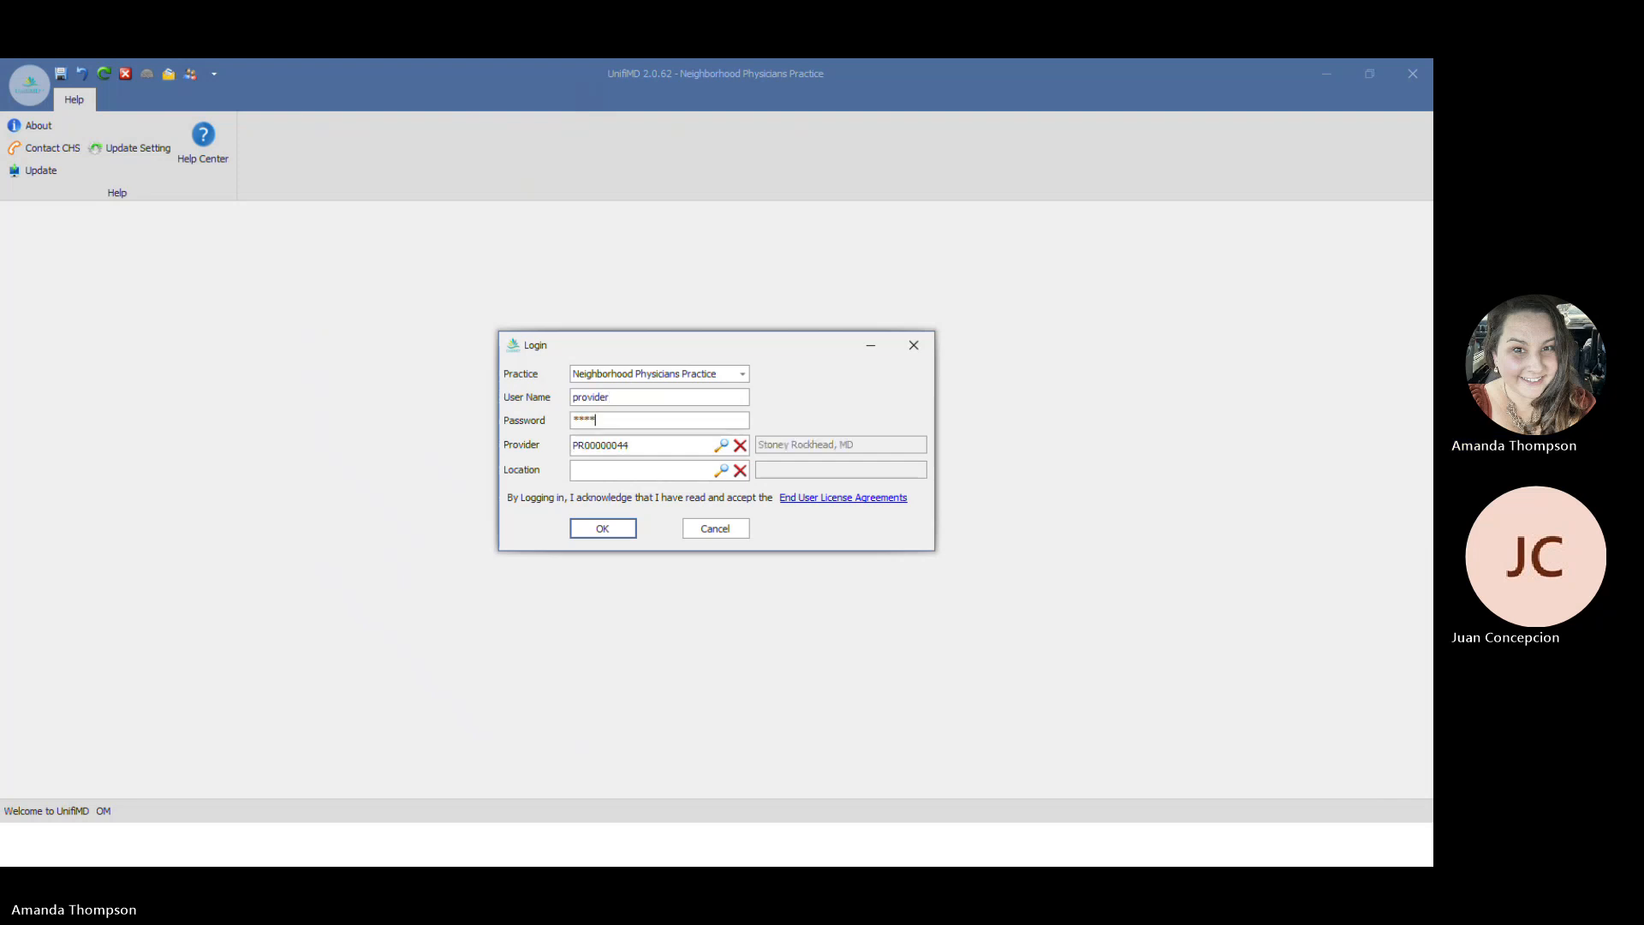
{"action": "type", "text": "***"}
{"action": "key", "text": "Return"}
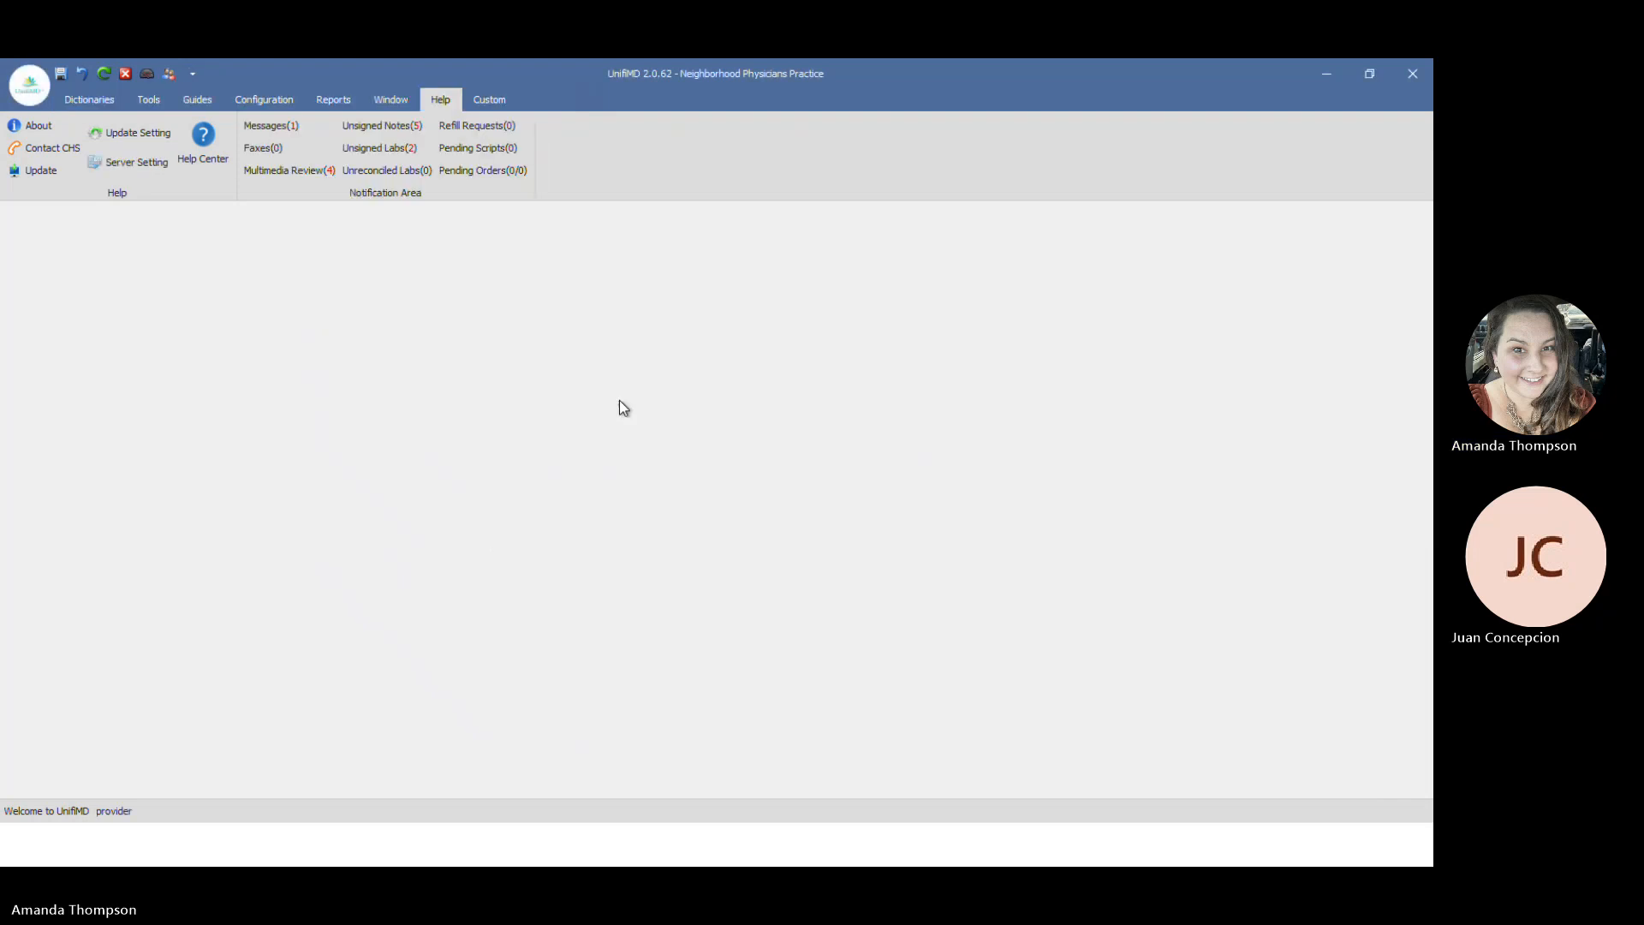
- Open the mammogram report dated 12/10/2025 from the dashboard's Multimedia Review, read through it and close it
{"action": "left_click", "coordinate": [153, 73]}
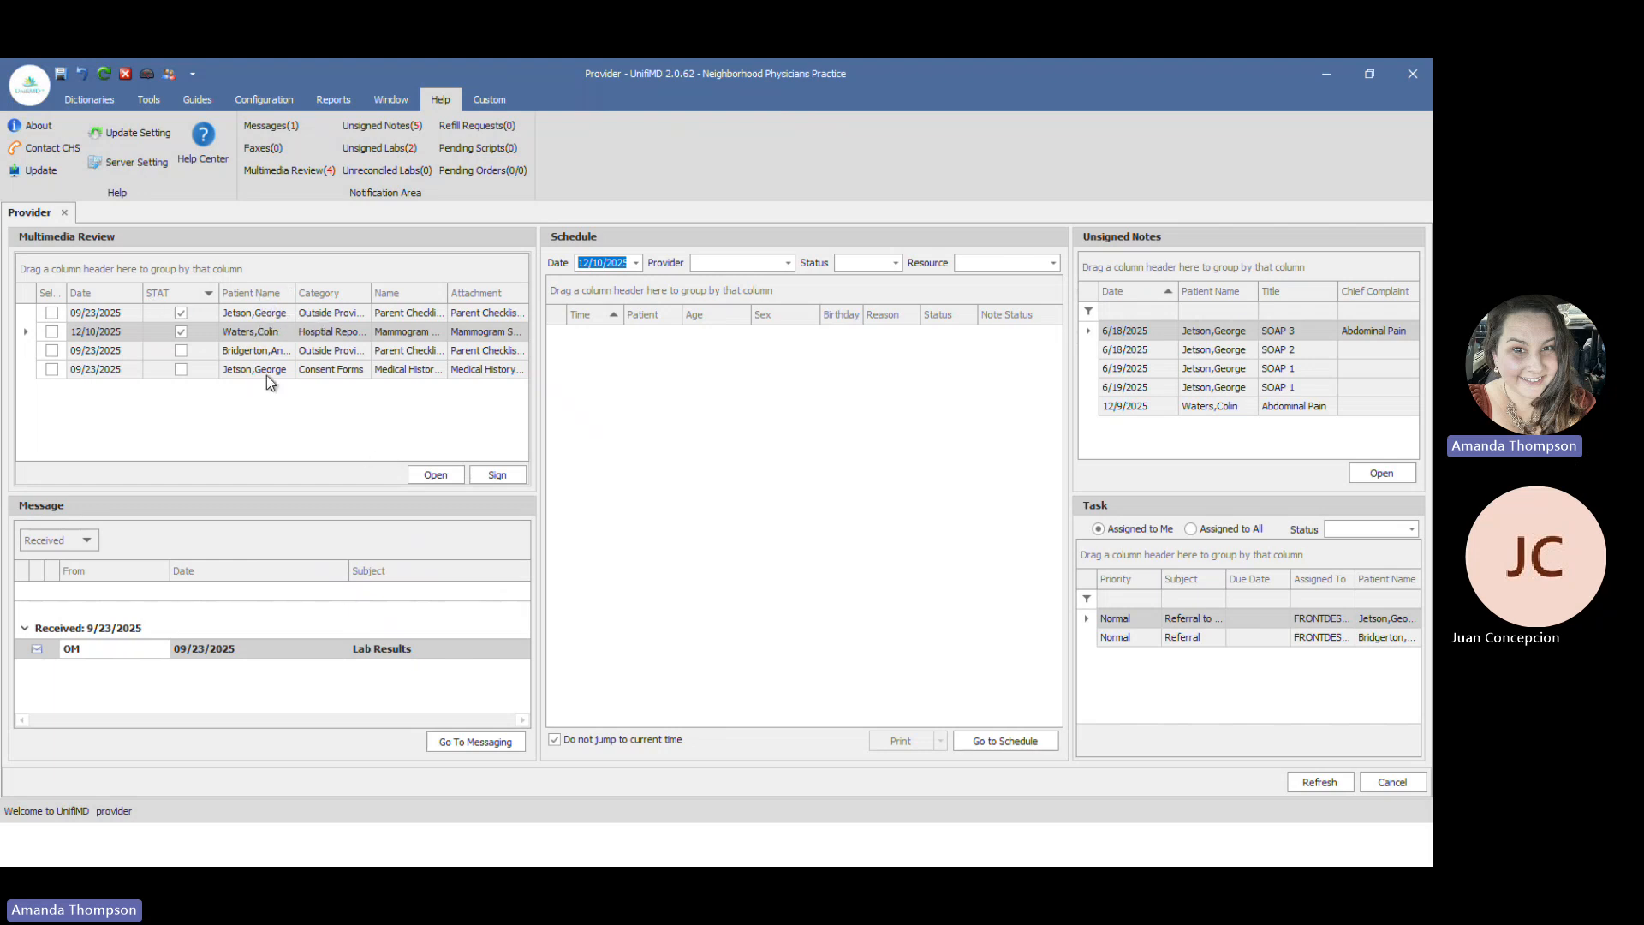
{"action": "left_click", "coordinate": [248, 332]}
{"action": "left_click", "coordinate": [435, 477]}
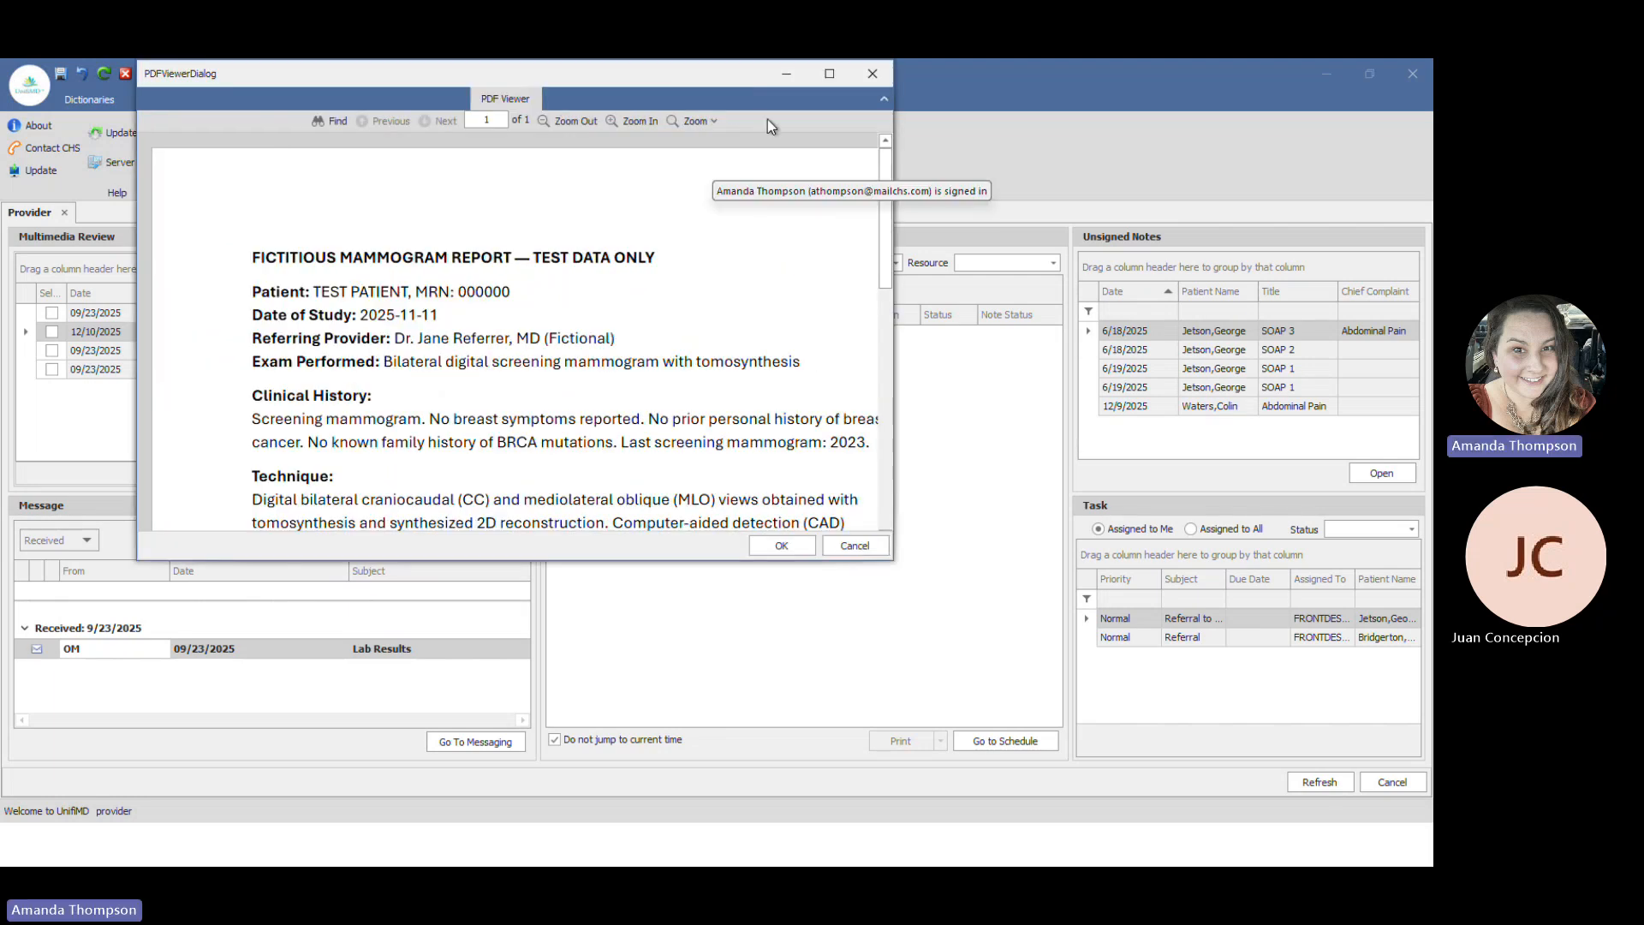
{"action": "scroll", "coordinate": [692, 319], "scroll_direction": "down", "scroll_amount": 4}
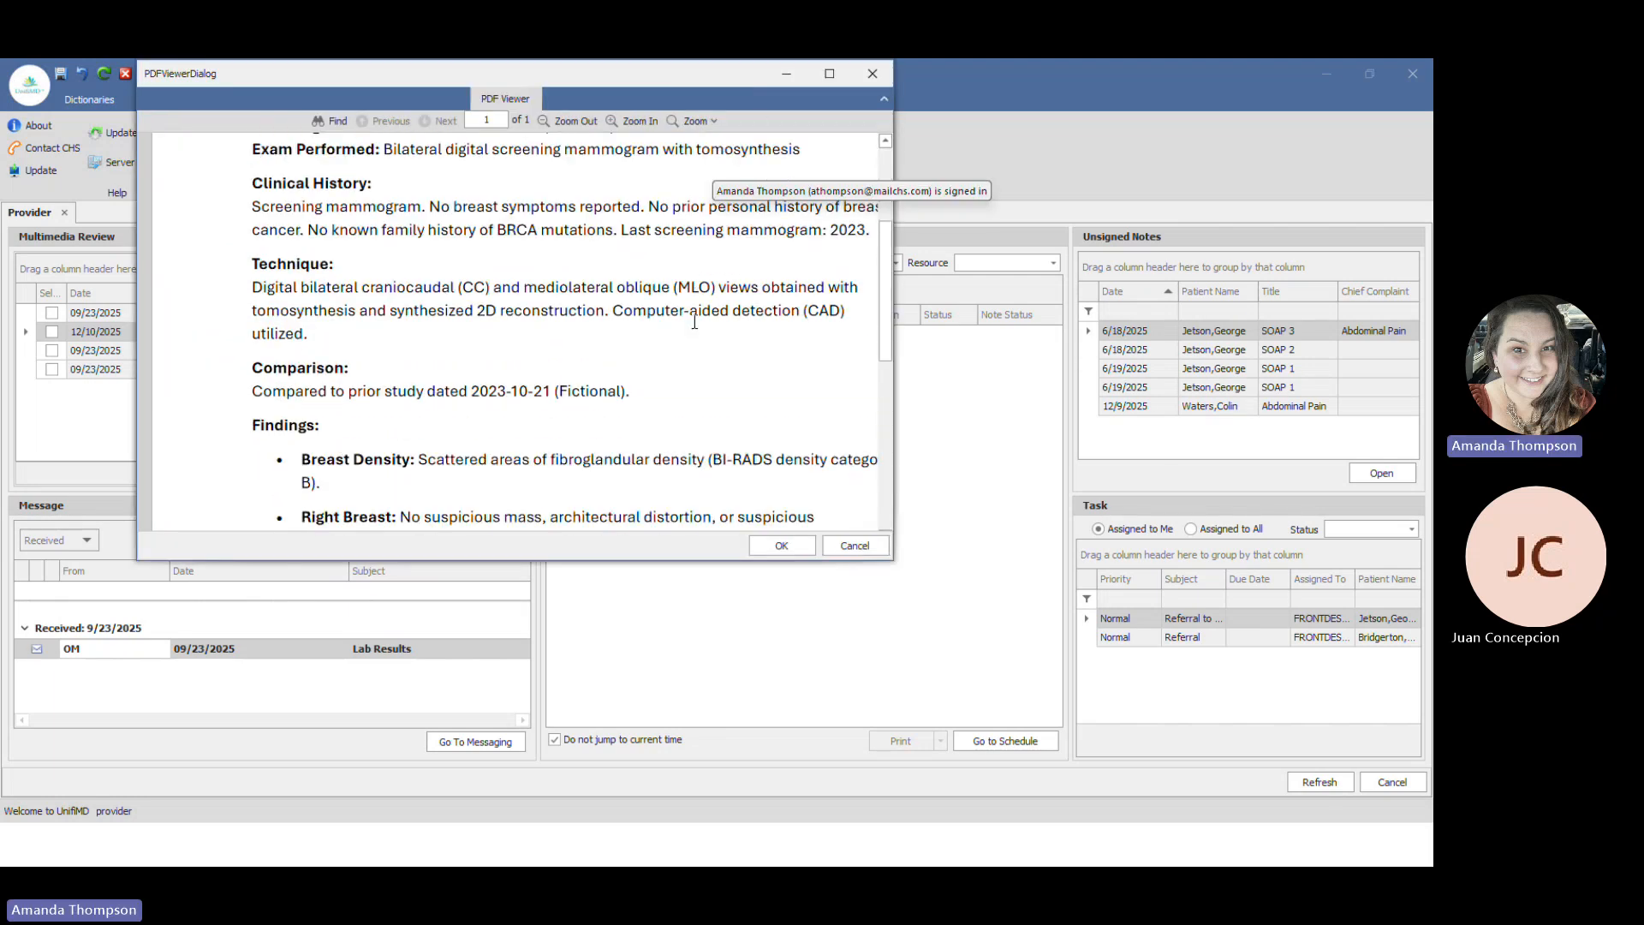
{"action": "left_click", "coordinate": [783, 546]}
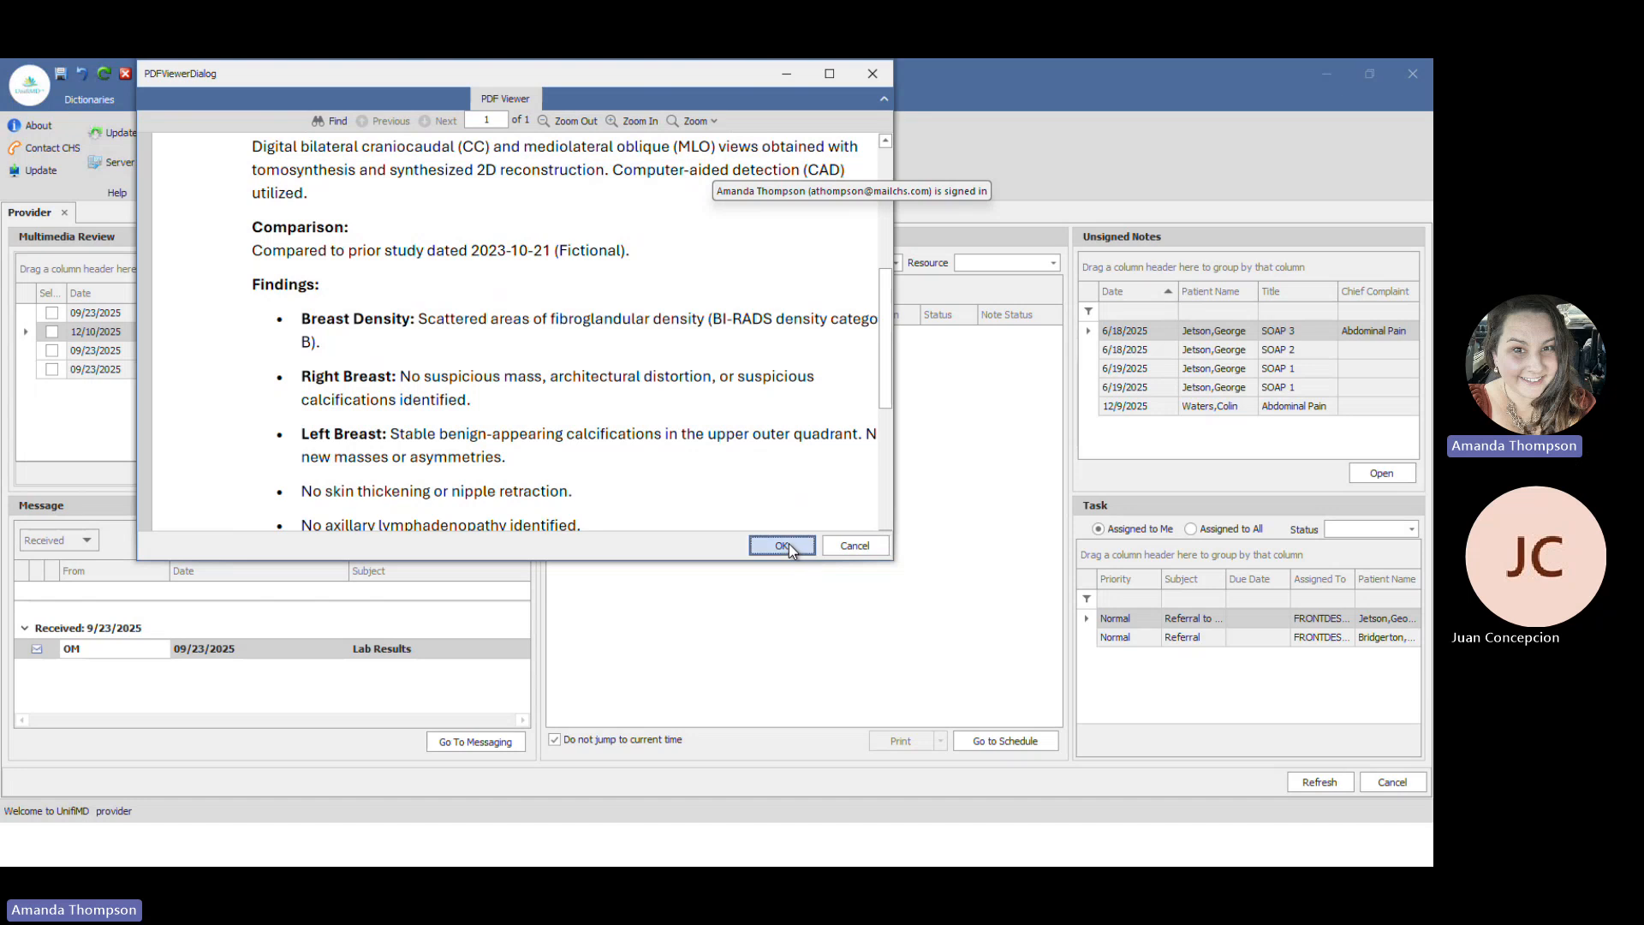
- Select the mammogram dated 12/10/2025 in the dashboard's Multimedia Review and sign it off
{"action": "left_click", "coordinate": [53, 335]}
{"action": "left_click", "coordinate": [53, 334]}
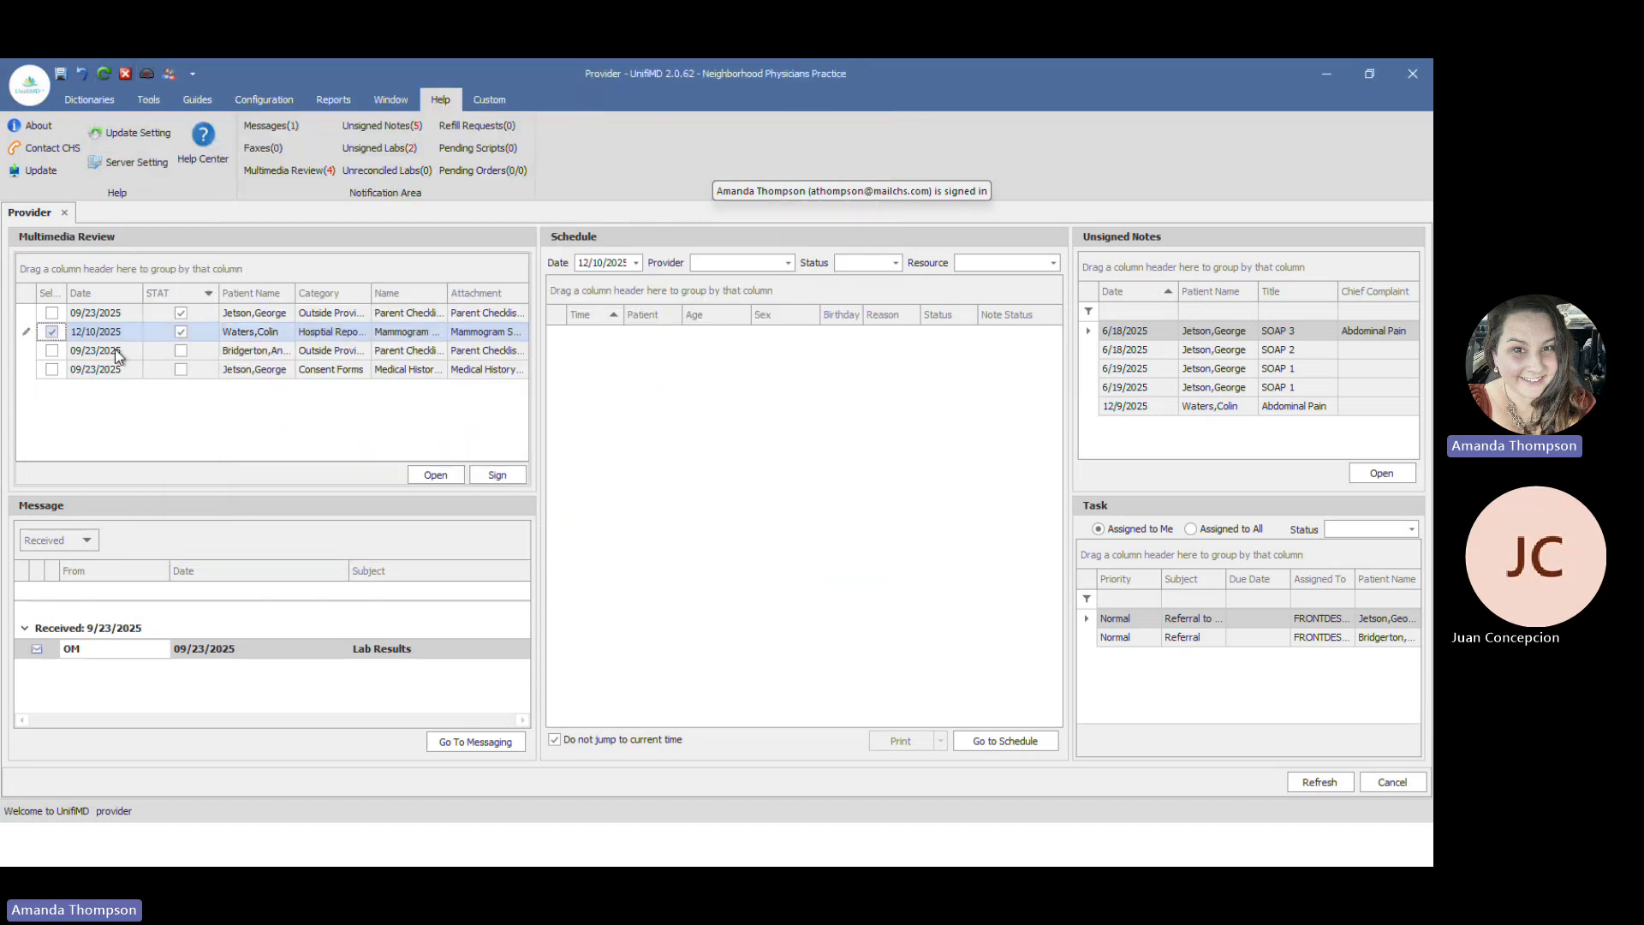
{"action": "left_click", "coordinate": [502, 476]}
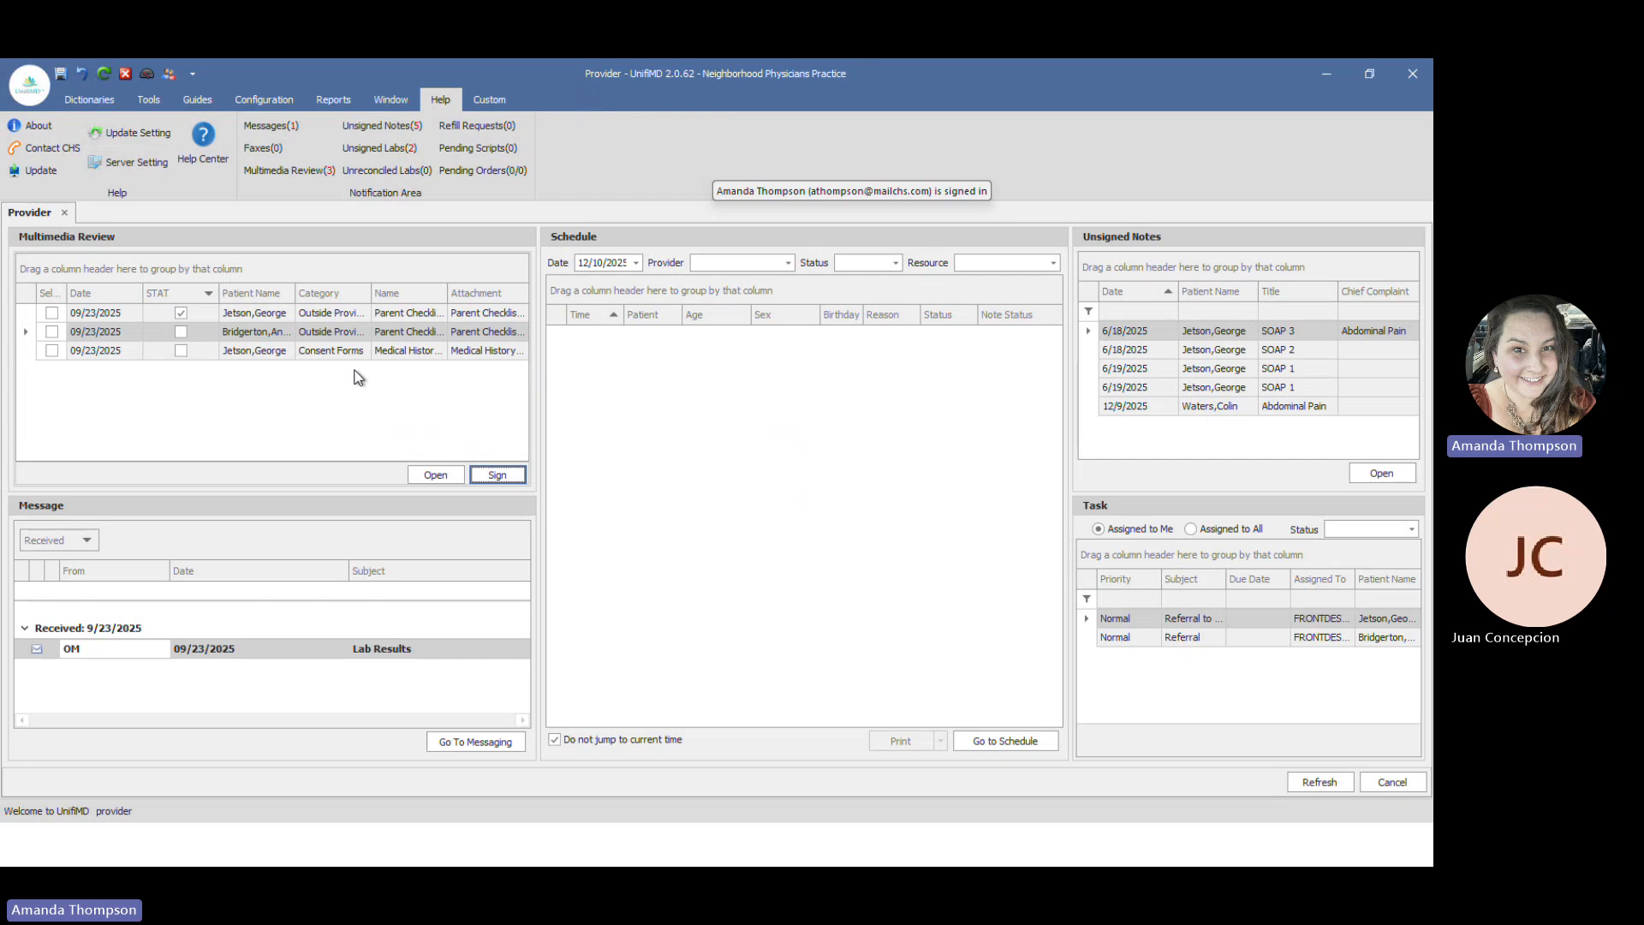
- Open the full Multimedia Review list from the notification area and preview its documents one after another
{"action": "left_click", "coordinate": [280, 172]}
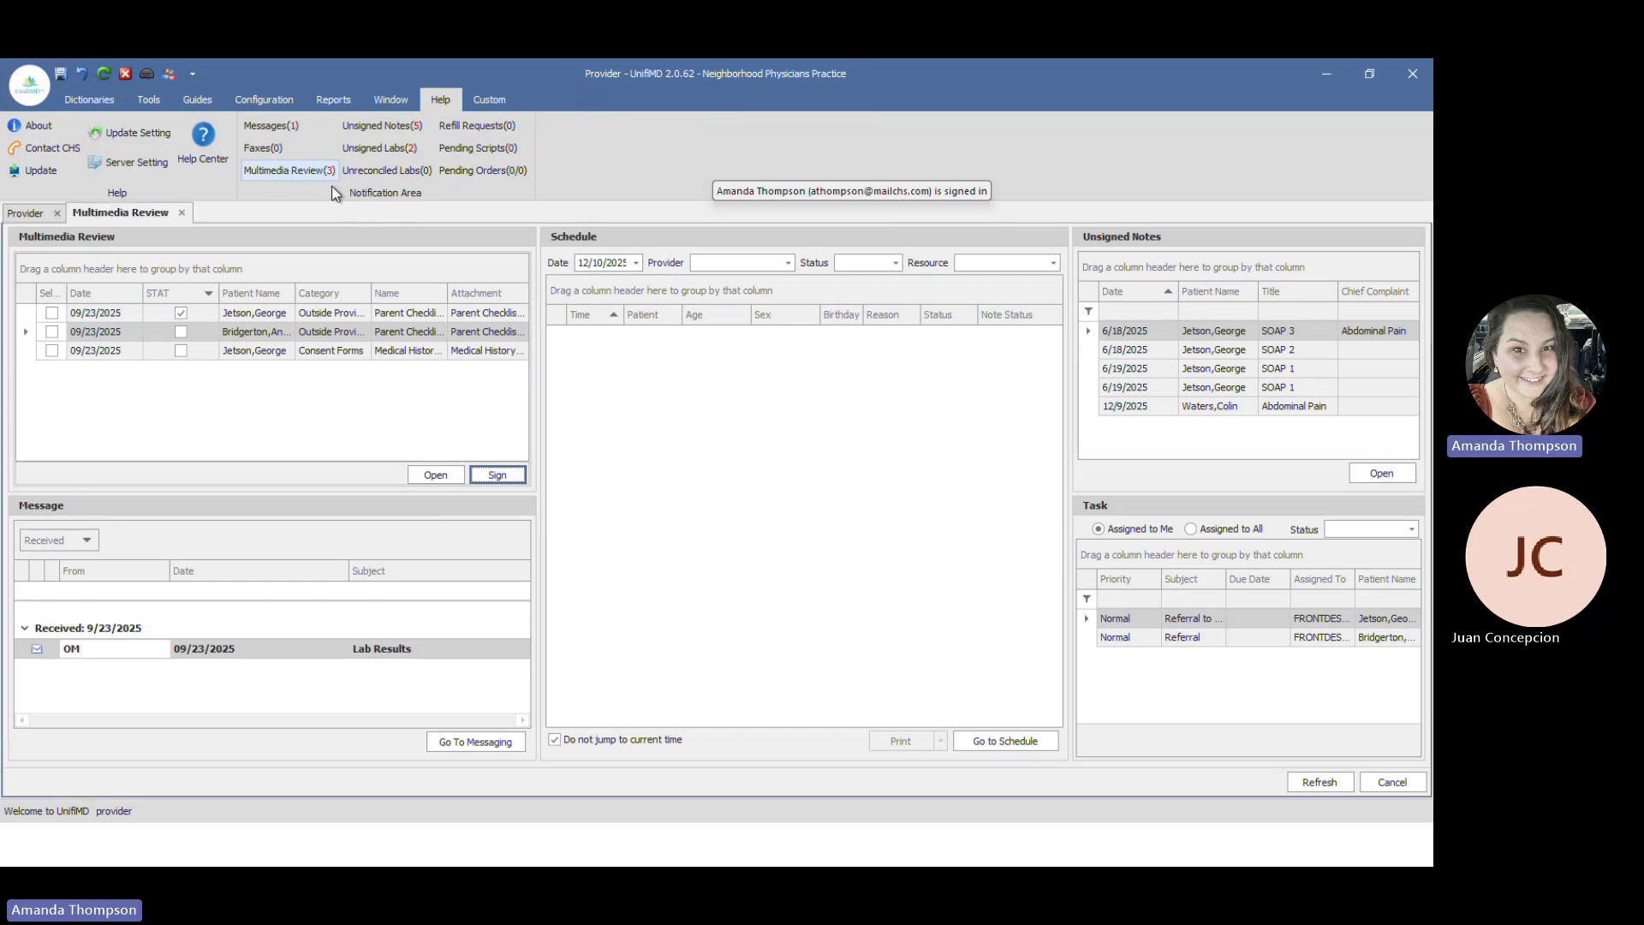
{"action": "left_click_drag", "start_coordinate": [419, 505], "coordinate": [572, 520]}
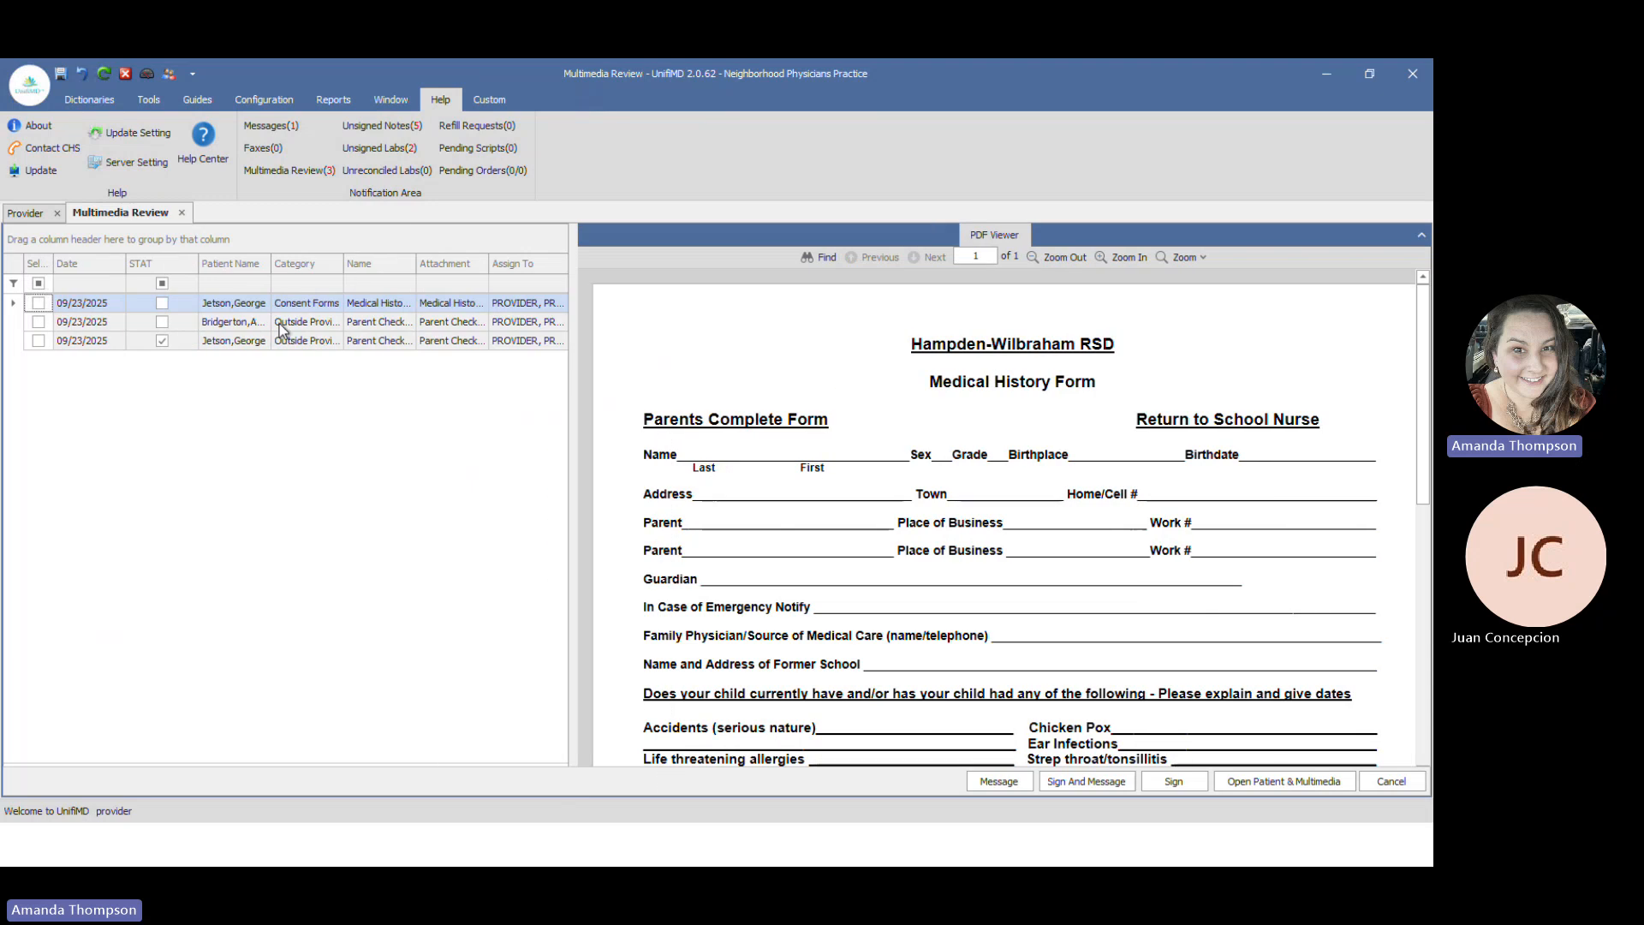
{"action": "left_click", "coordinate": [323, 310]}
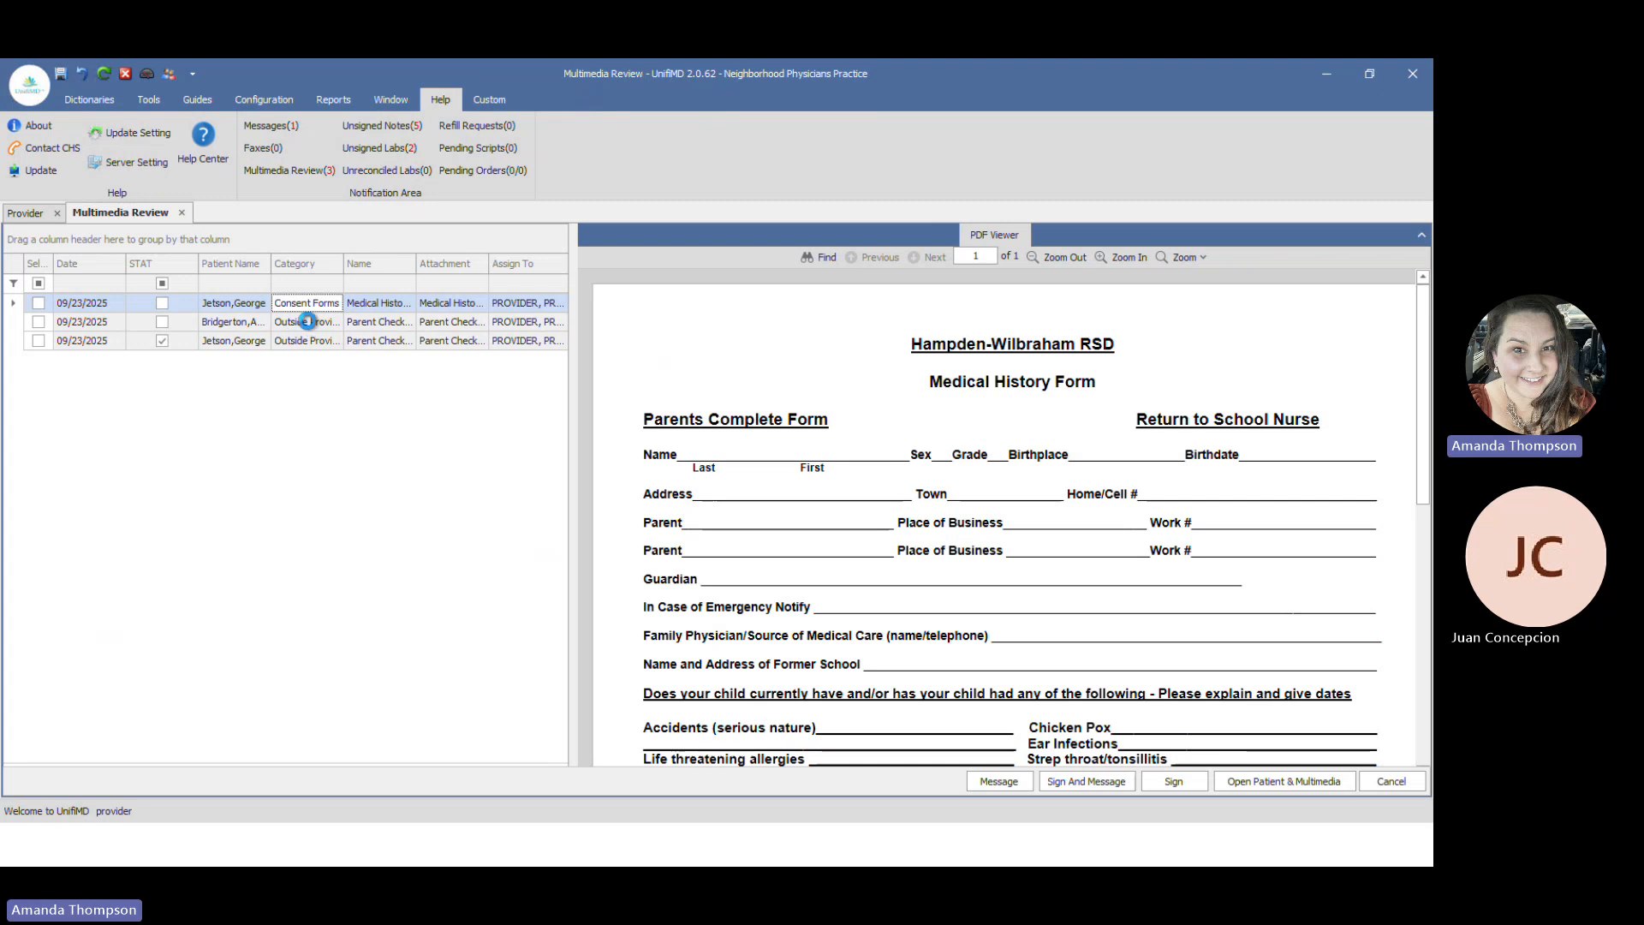
{"action": "left_click", "coordinate": [307, 322]}
{"action": "left_click", "coordinate": [303, 346]}
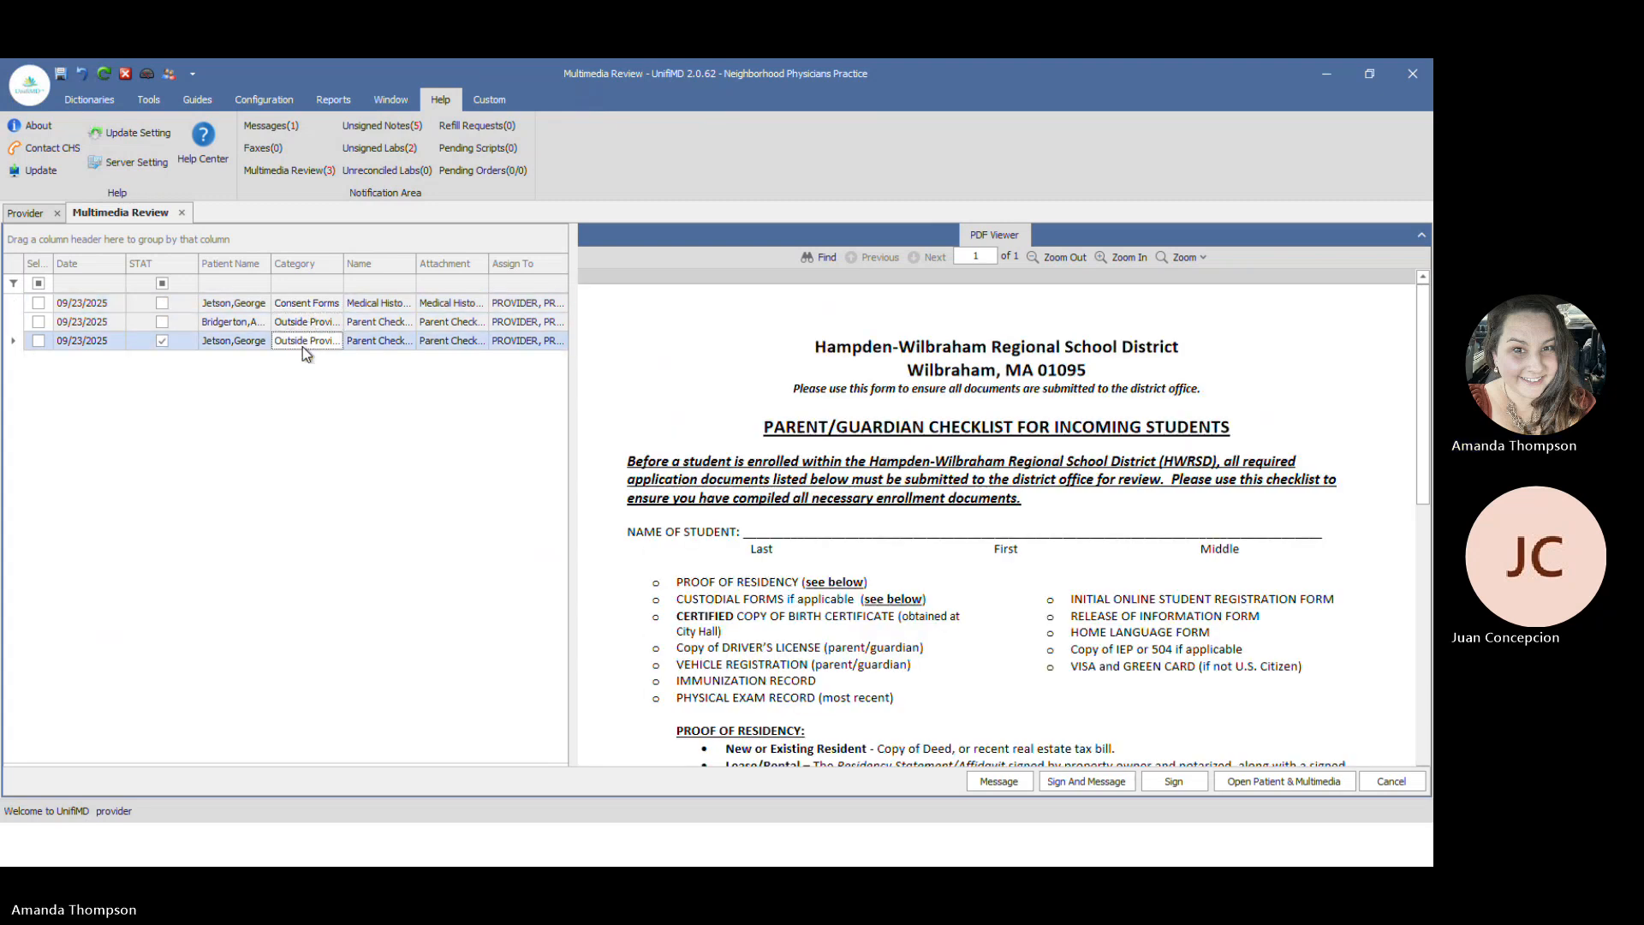
- Sort the Multimedia Review list with STAT documents first and select all three documents
{"action": "left_click", "coordinate": [156, 263]}
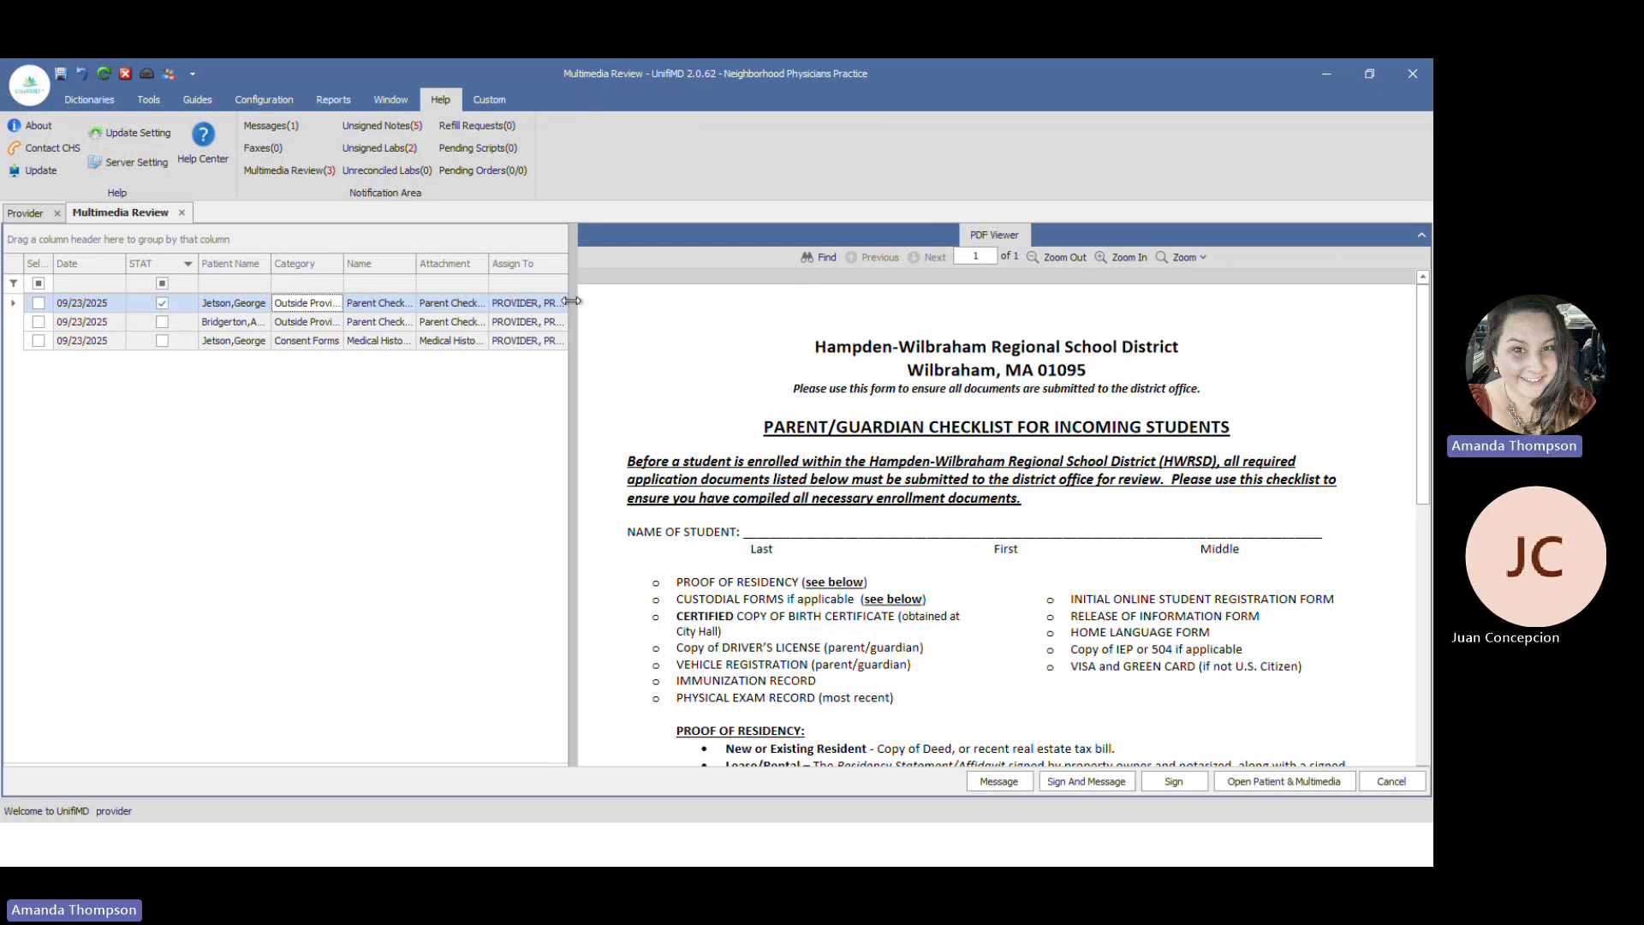
{"action": "left_click", "coordinate": [38, 303]}
{"action": "left_click", "coordinate": [37, 322]}
{"action": "left_click", "coordinate": [36, 341]}
{"action": "left_click", "coordinate": [37, 341]}
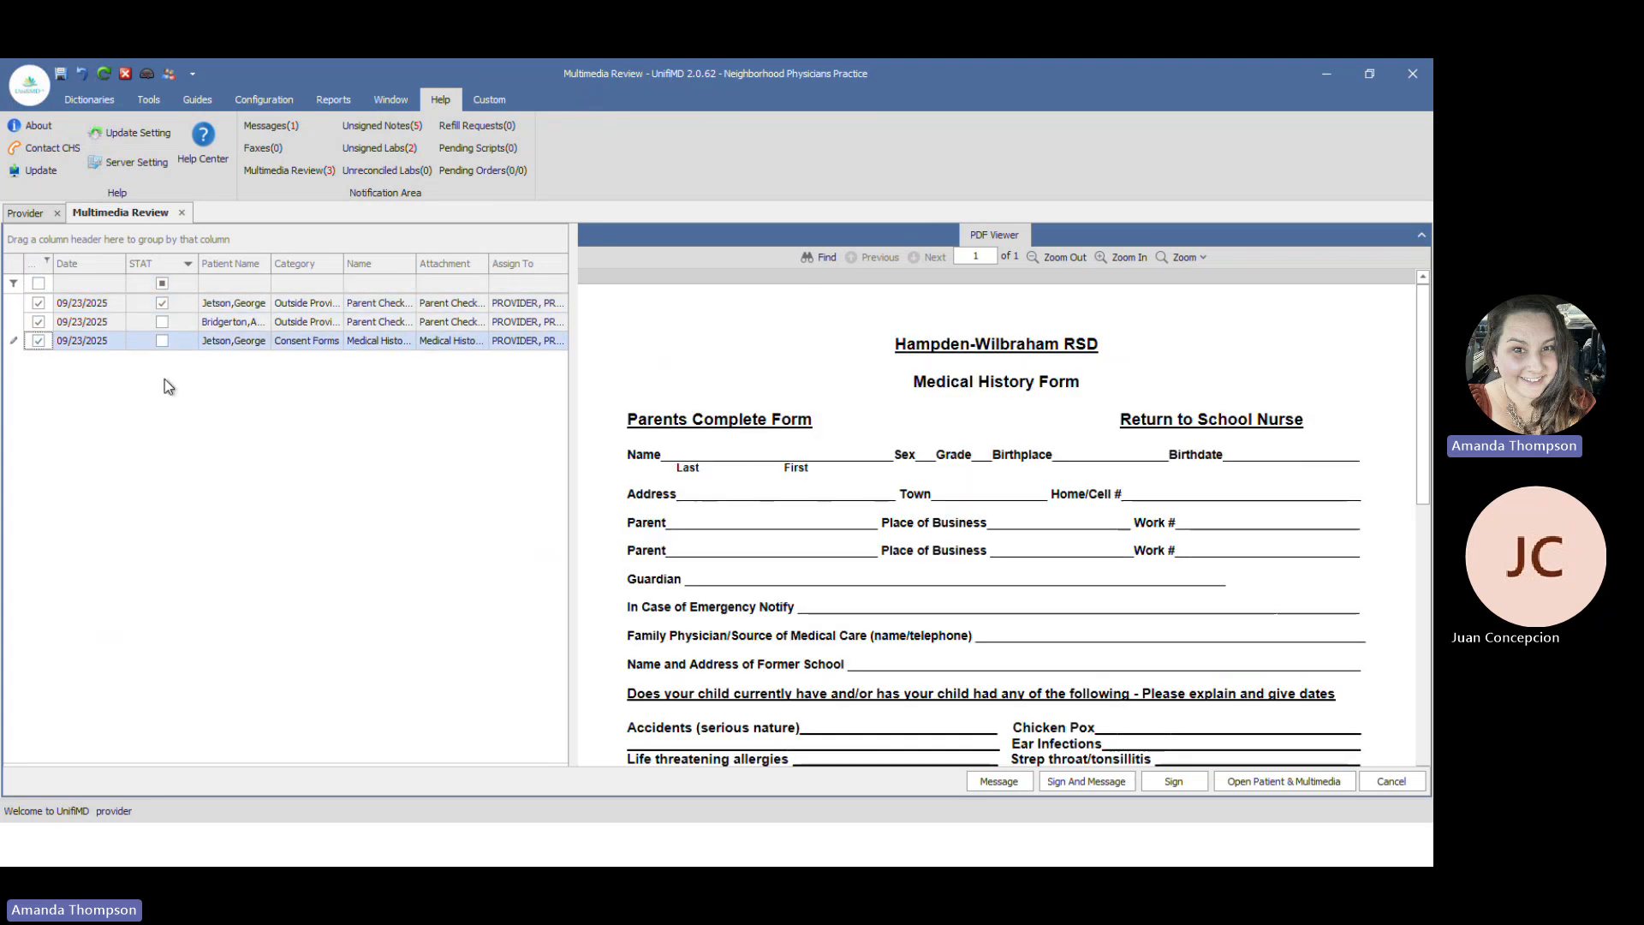
- Deselect the second document, which belongs to a different patient, and try to send a message about the selected documents
{"action": "left_click", "coordinate": [38, 322]}
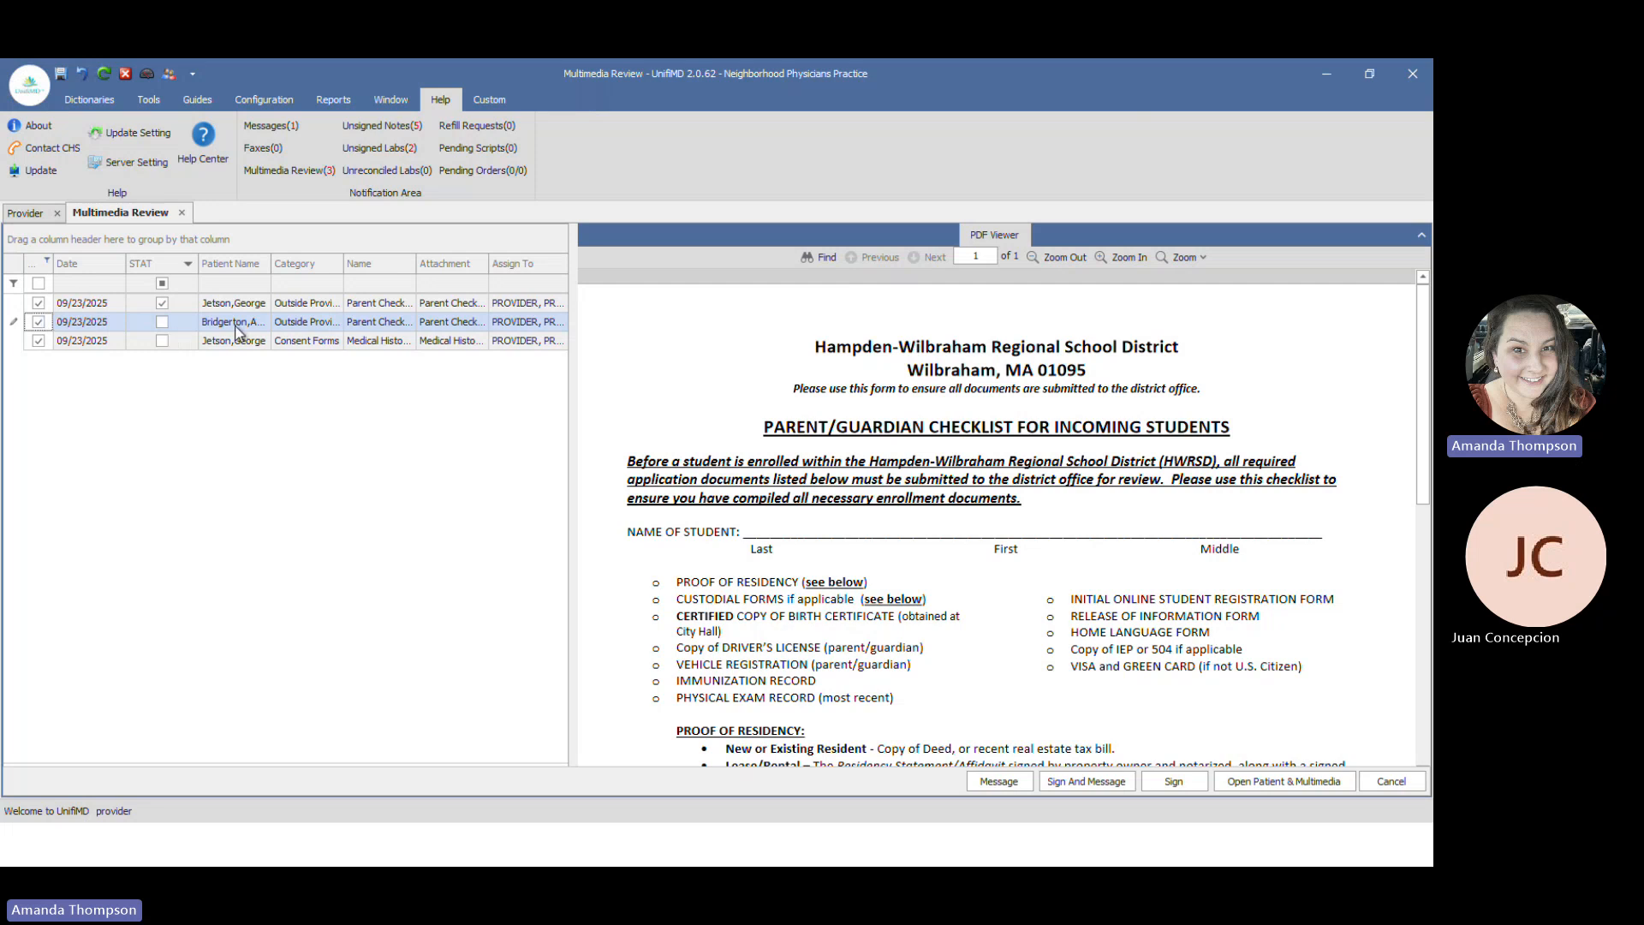
{"action": "left_click", "coordinate": [1024, 787]}
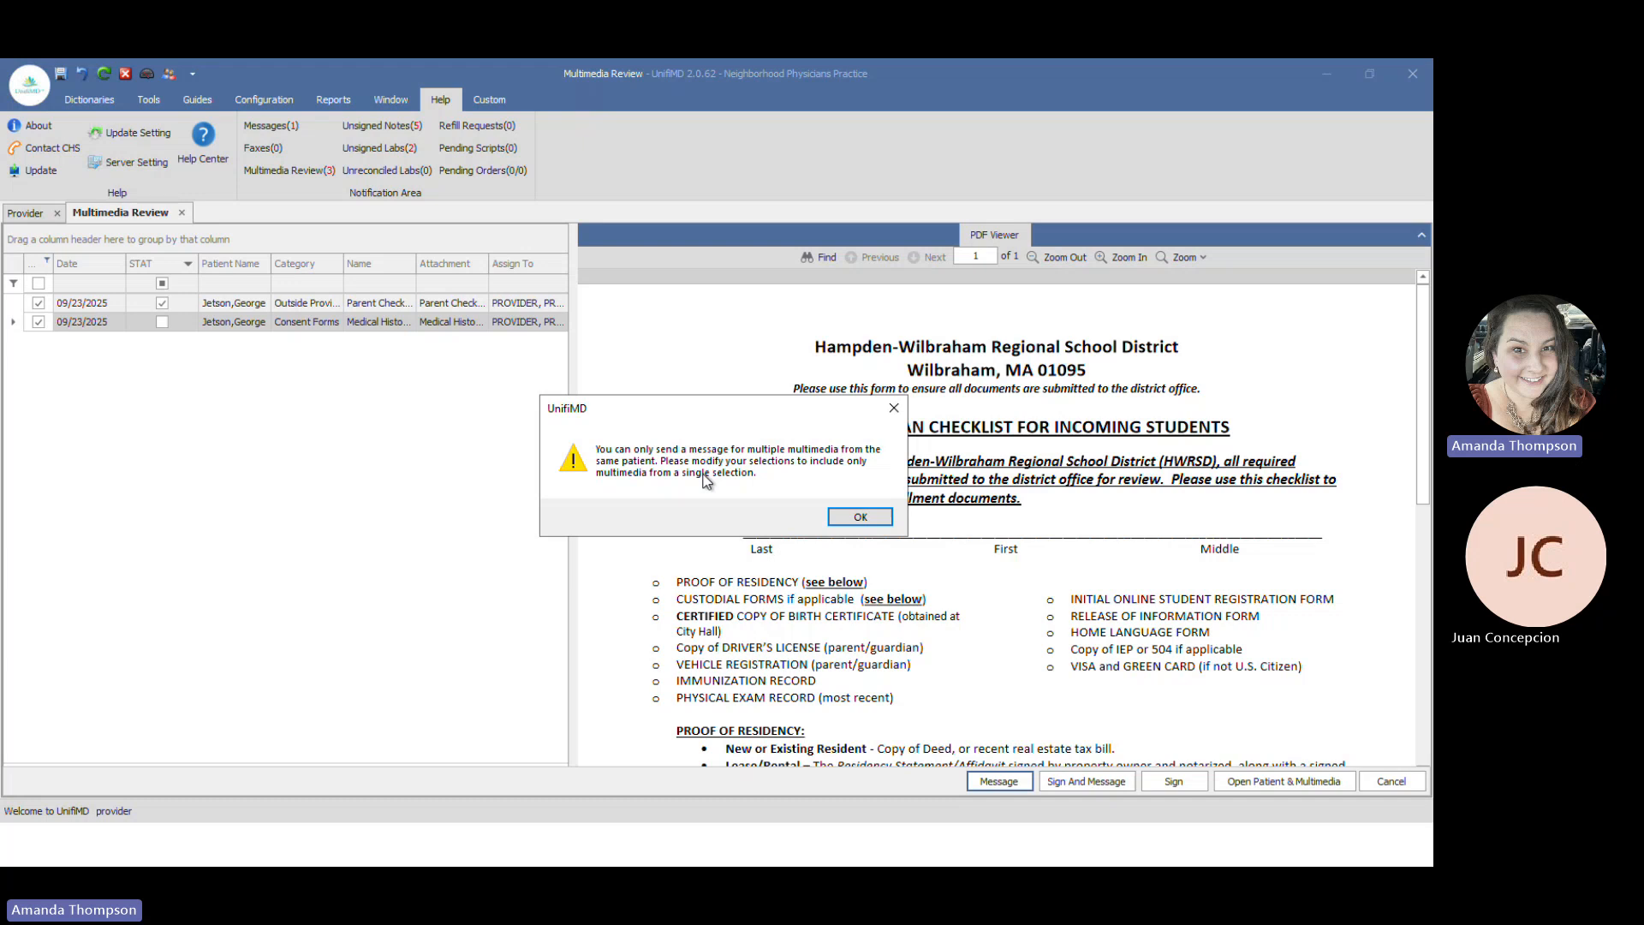
{"action": "left_click", "coordinate": [860, 516]}
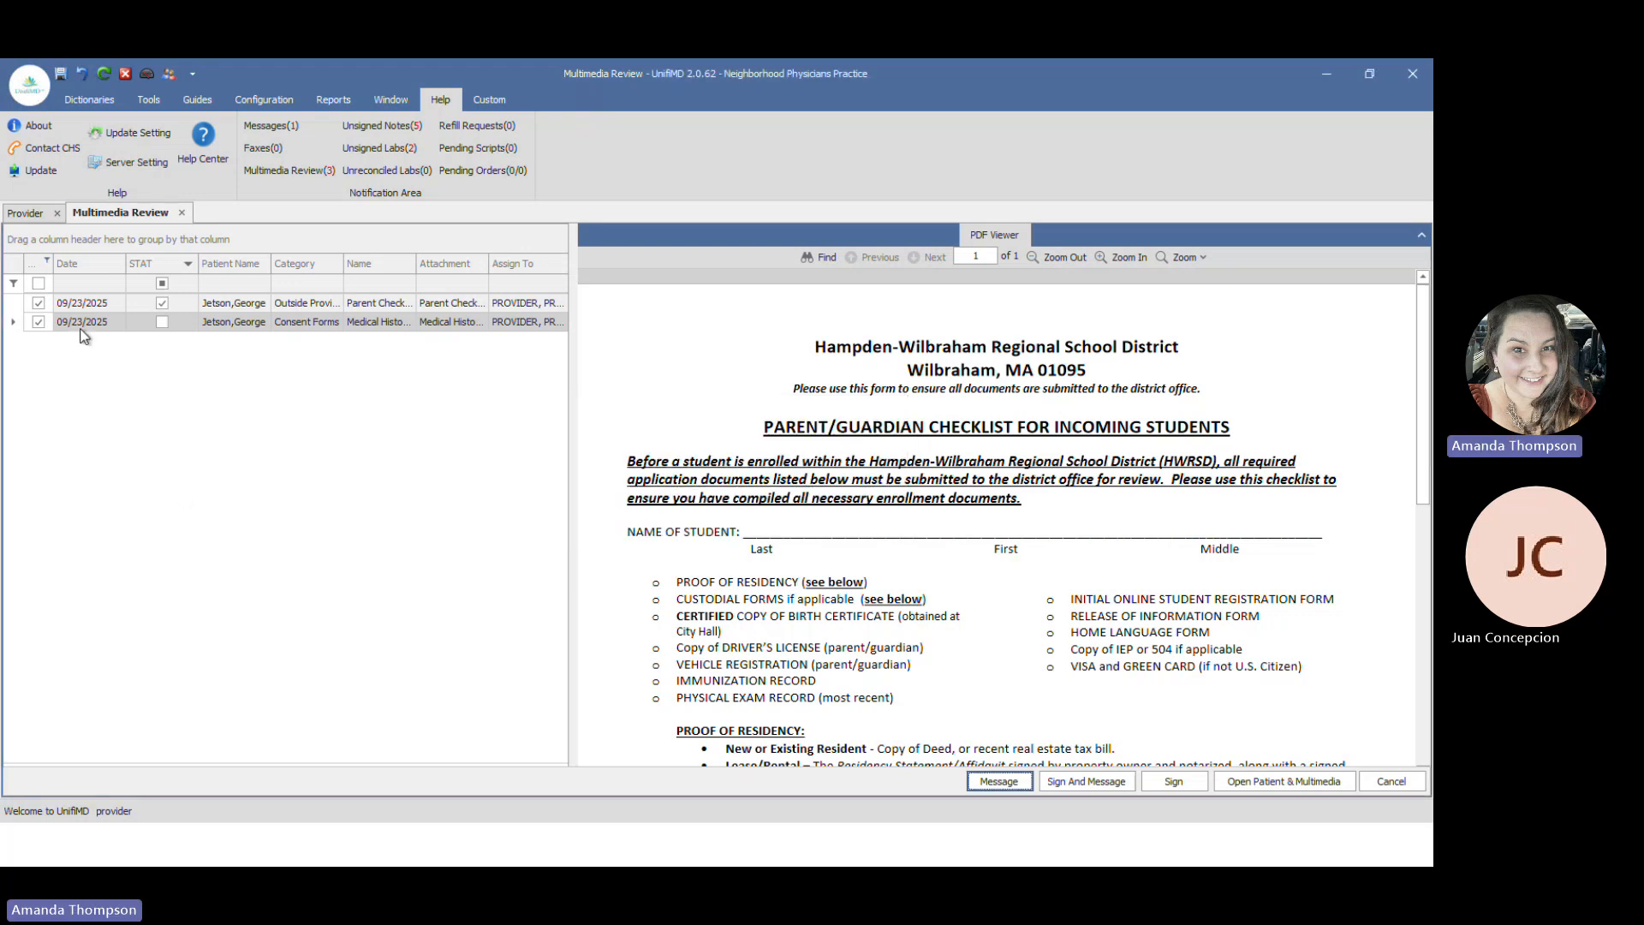
{"action": "left_click", "coordinate": [301, 588]}
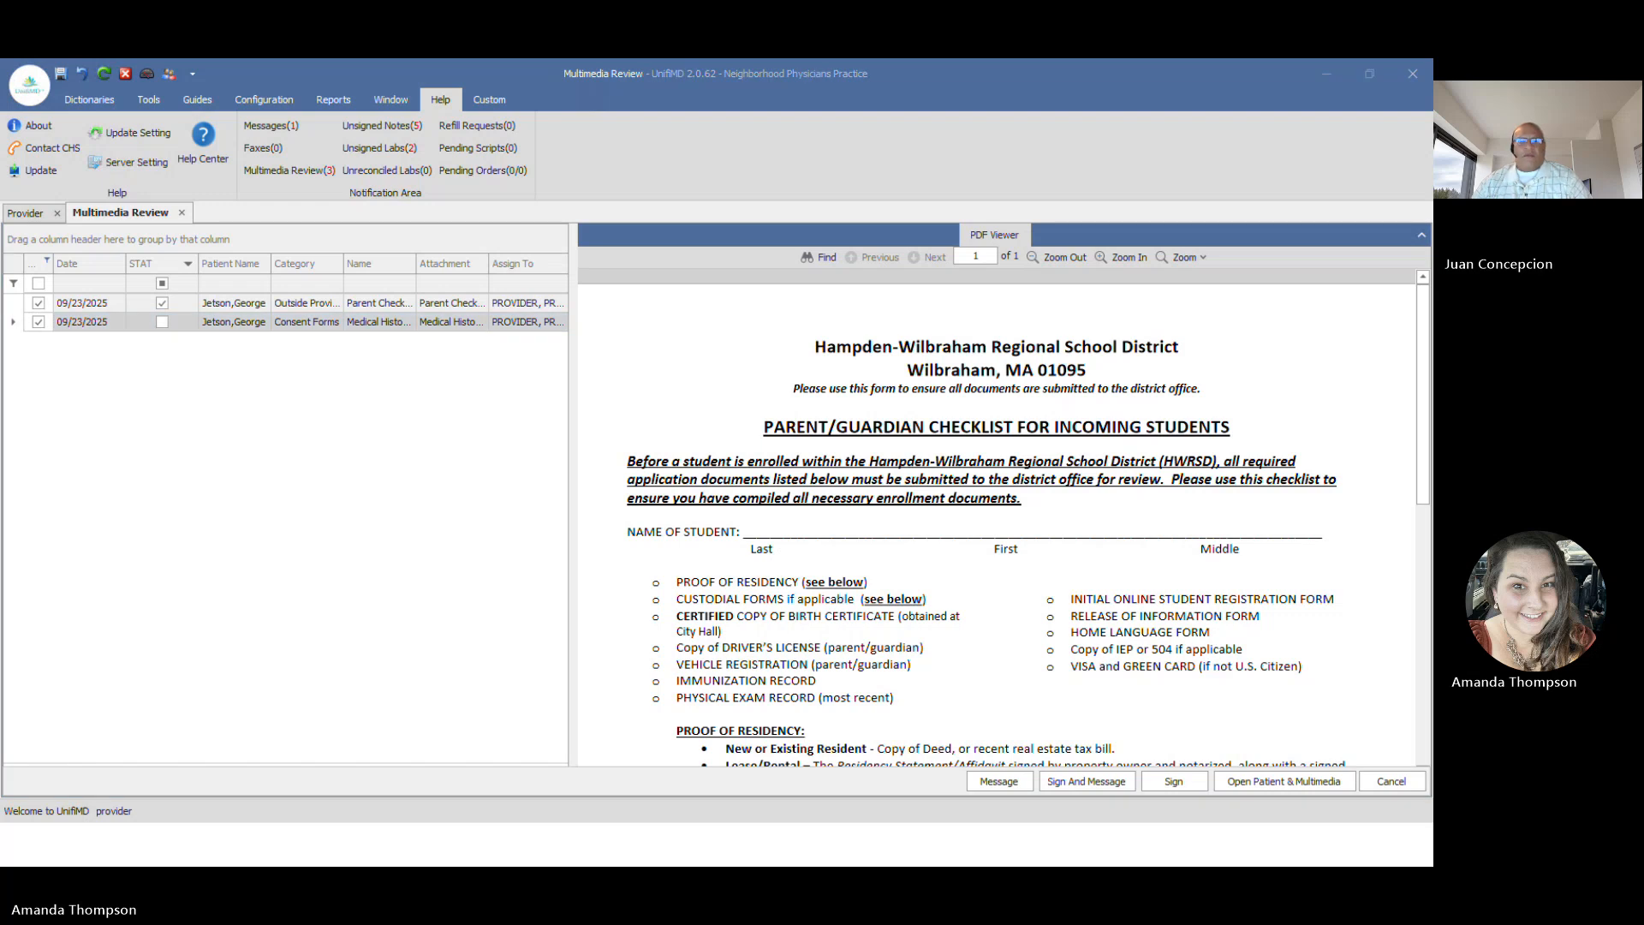
{"action": "key", "text": "alt+Tab"}
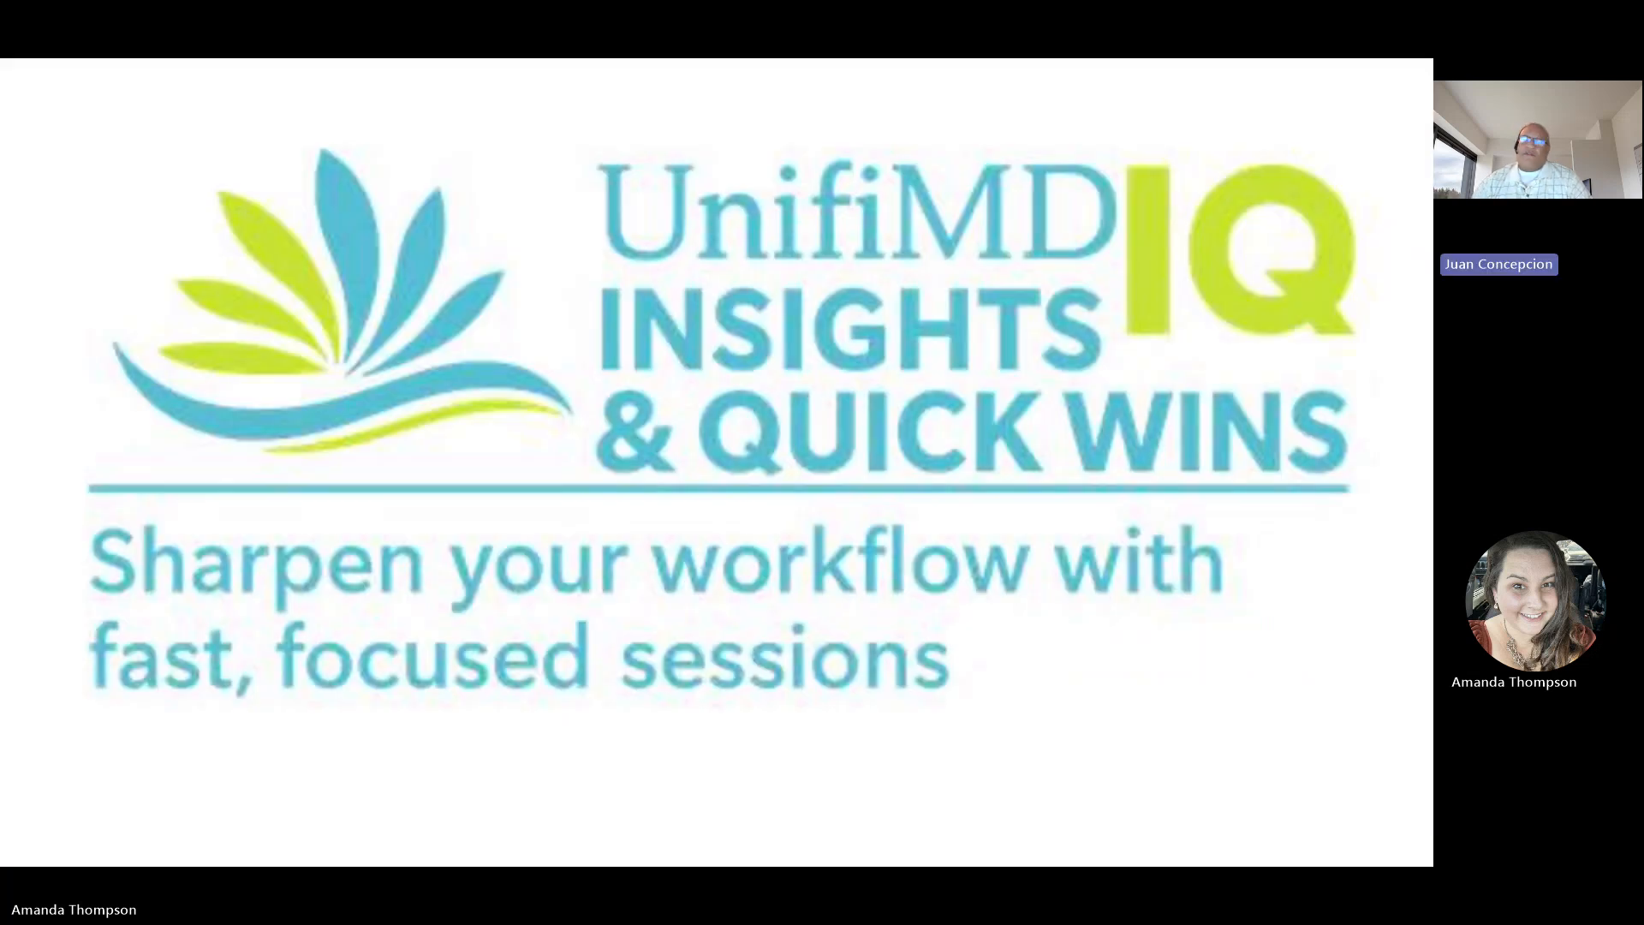